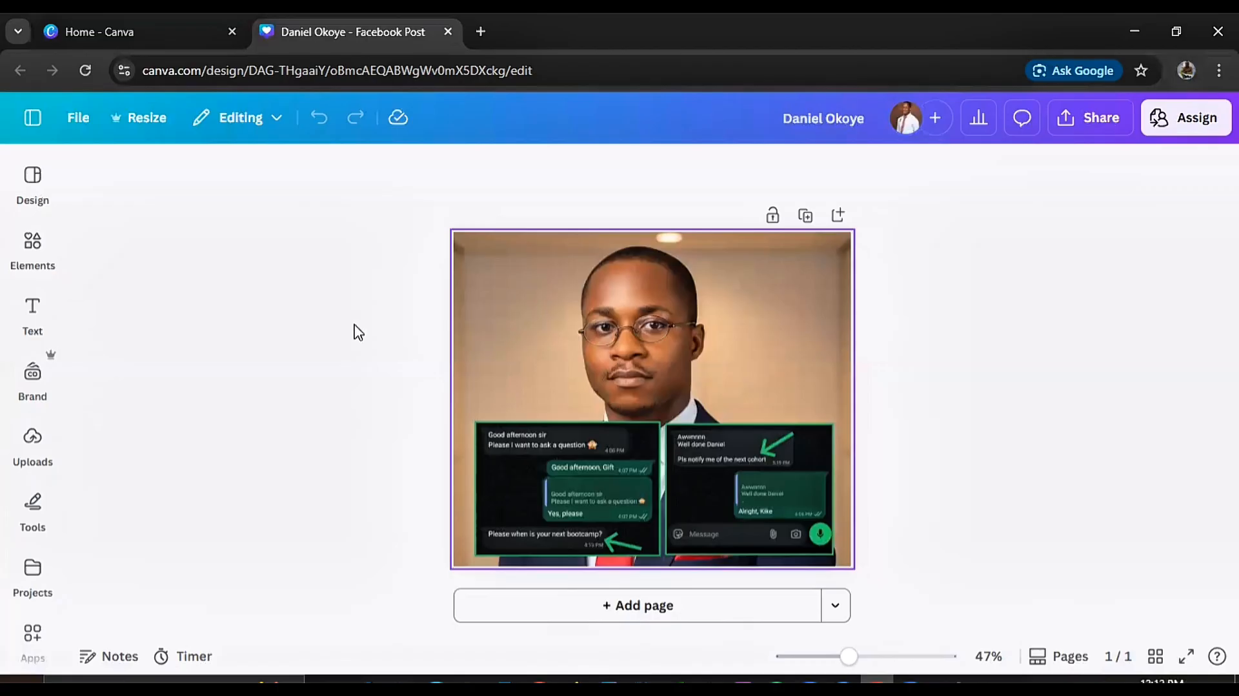
# Leave the open Facebook post design and go to the home page
pyautogui.click(30, 118)
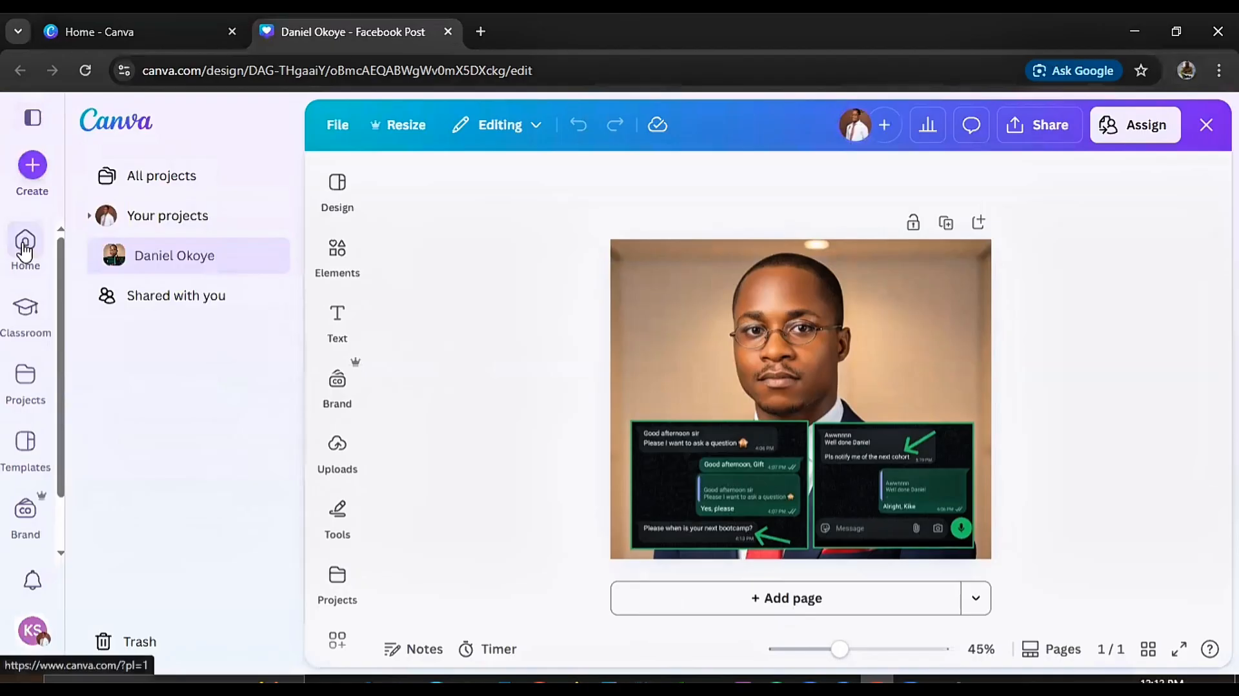
pyautogui.click(25, 245)
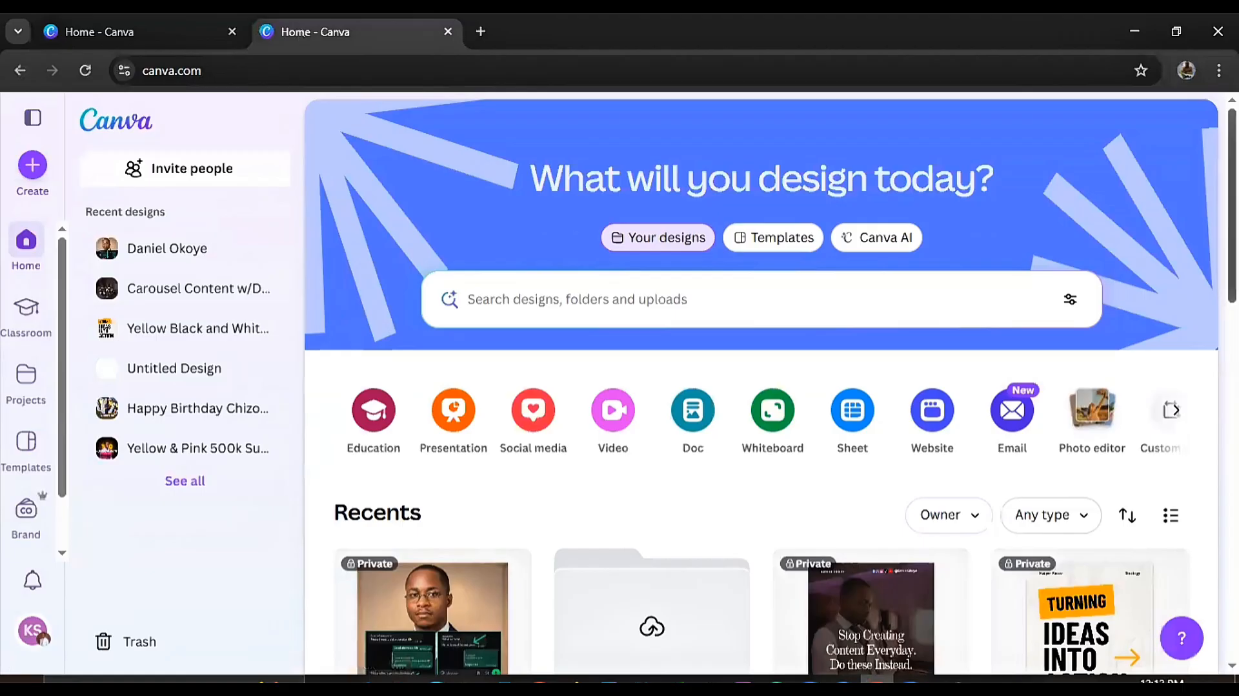
pyautogui.rightClick(940, 257)
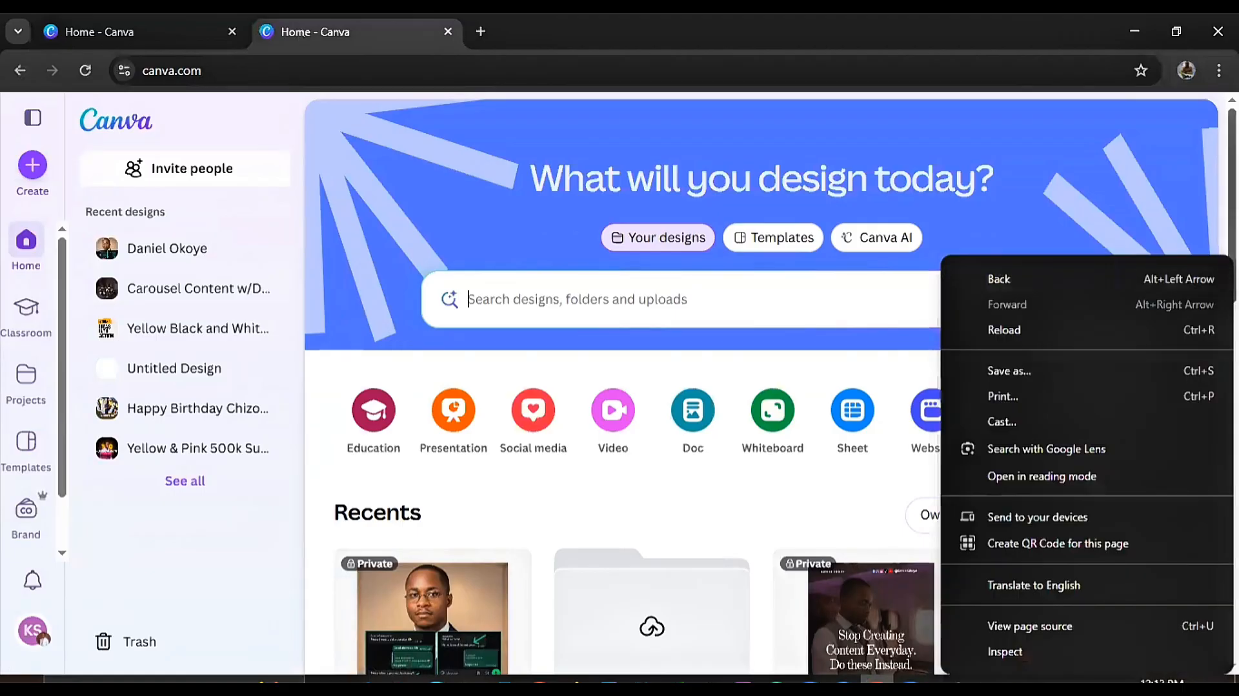
pyautogui.press('Escape')
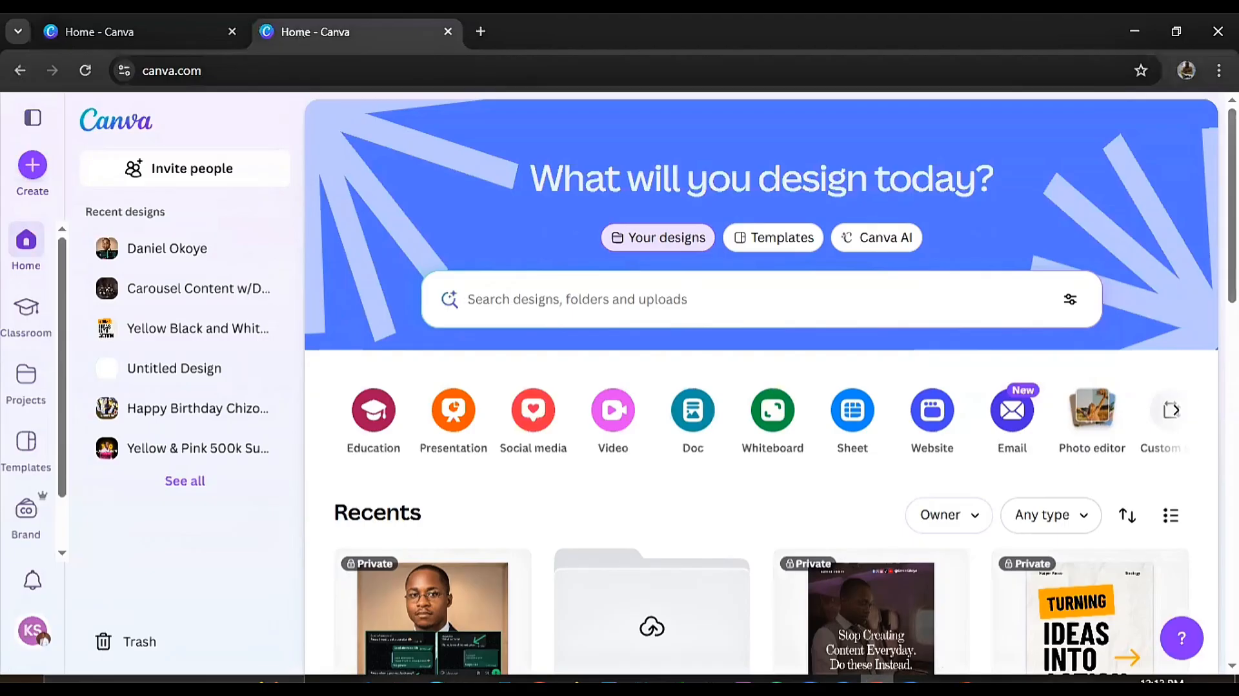
# Create a new custom-size design measuring 1080 × 1080 px
pyautogui.click(1176, 412)
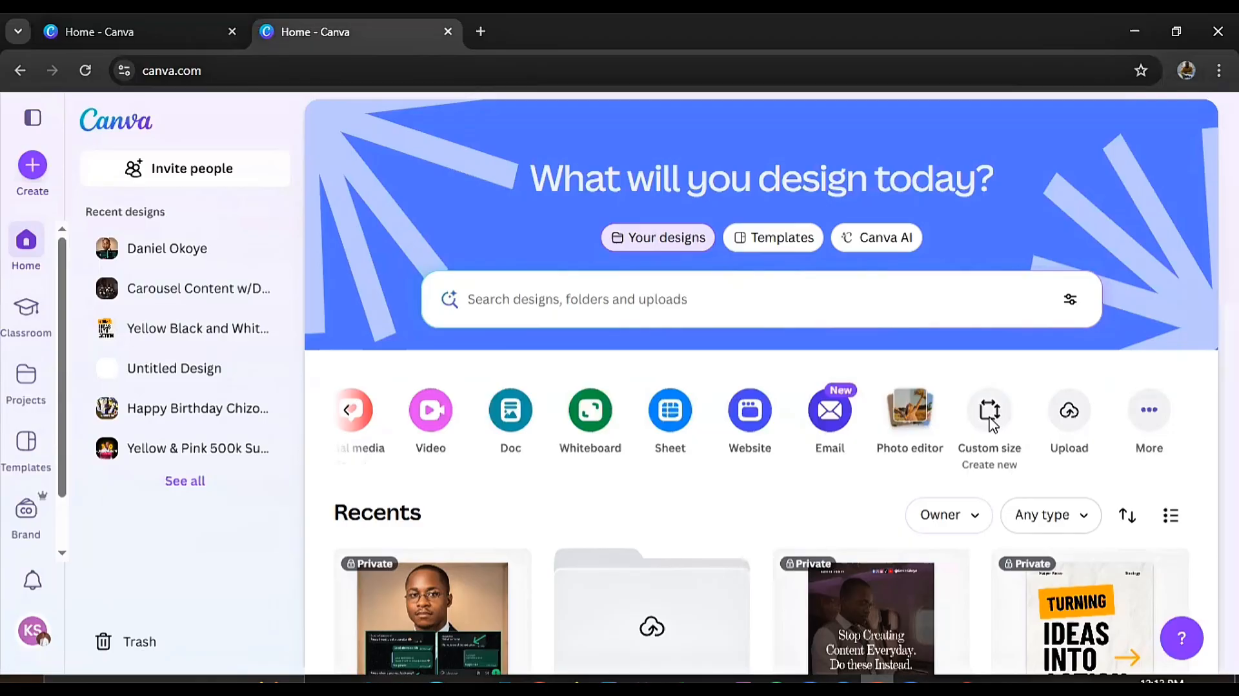
pyautogui.click(991, 425)
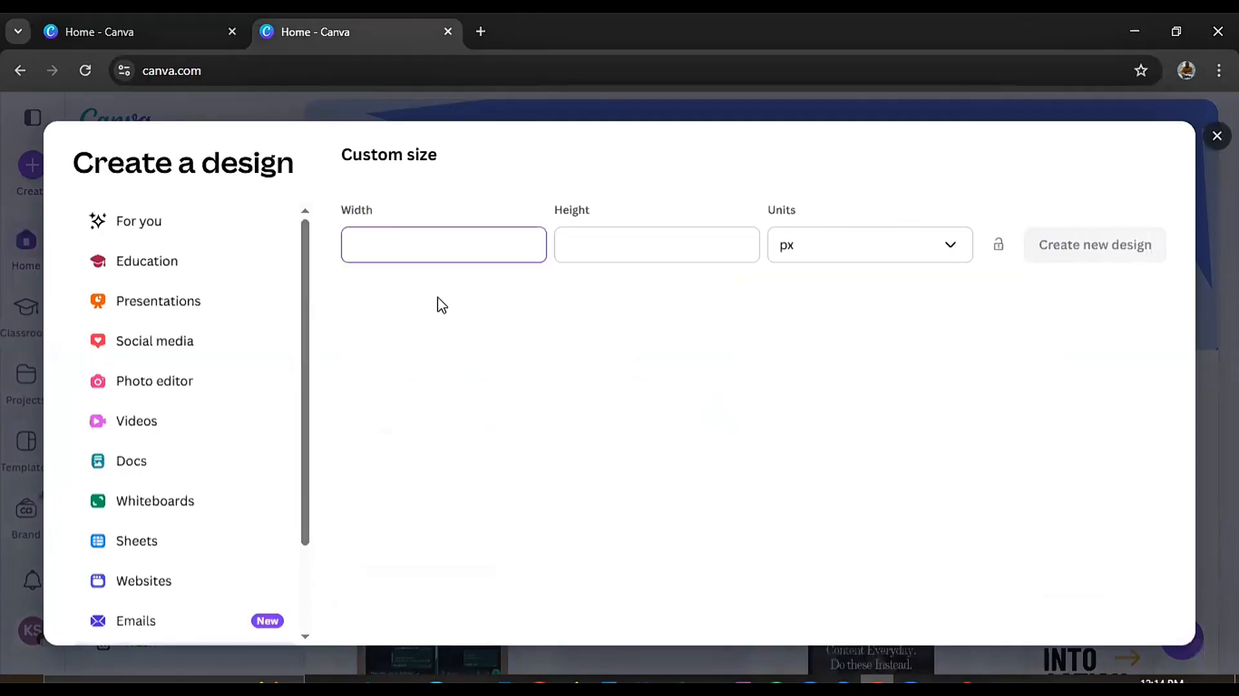
pyautogui.write('1080')
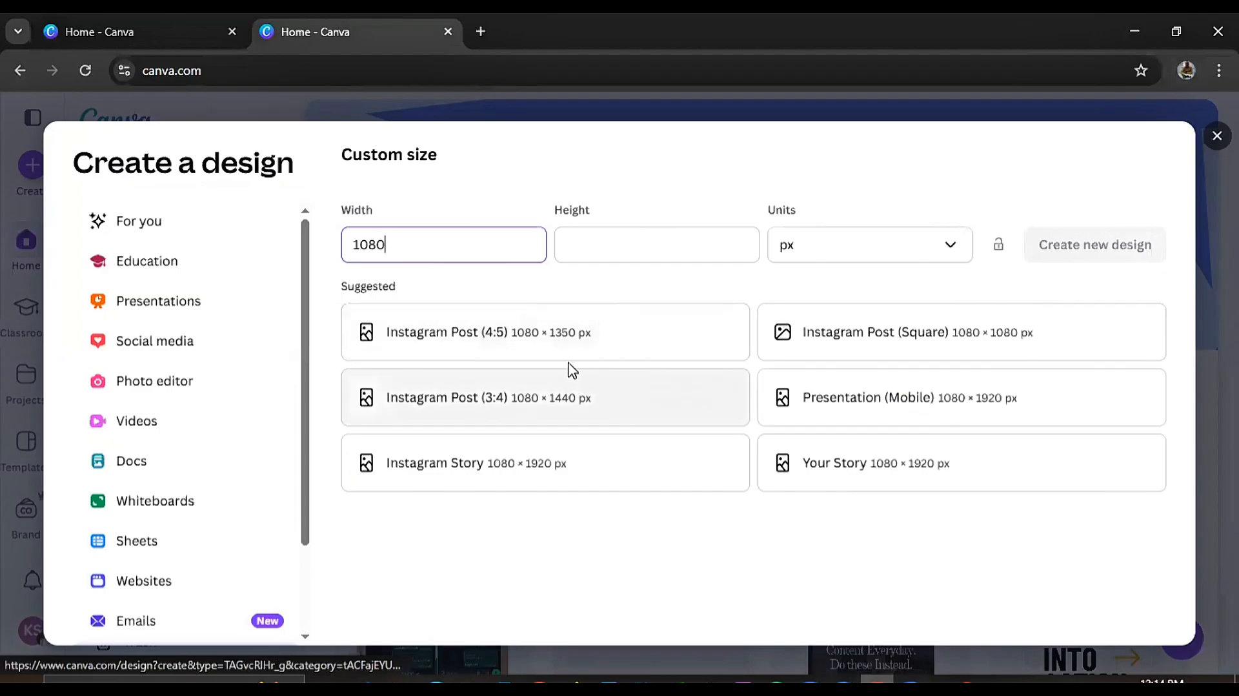
pyautogui.click(617, 247)
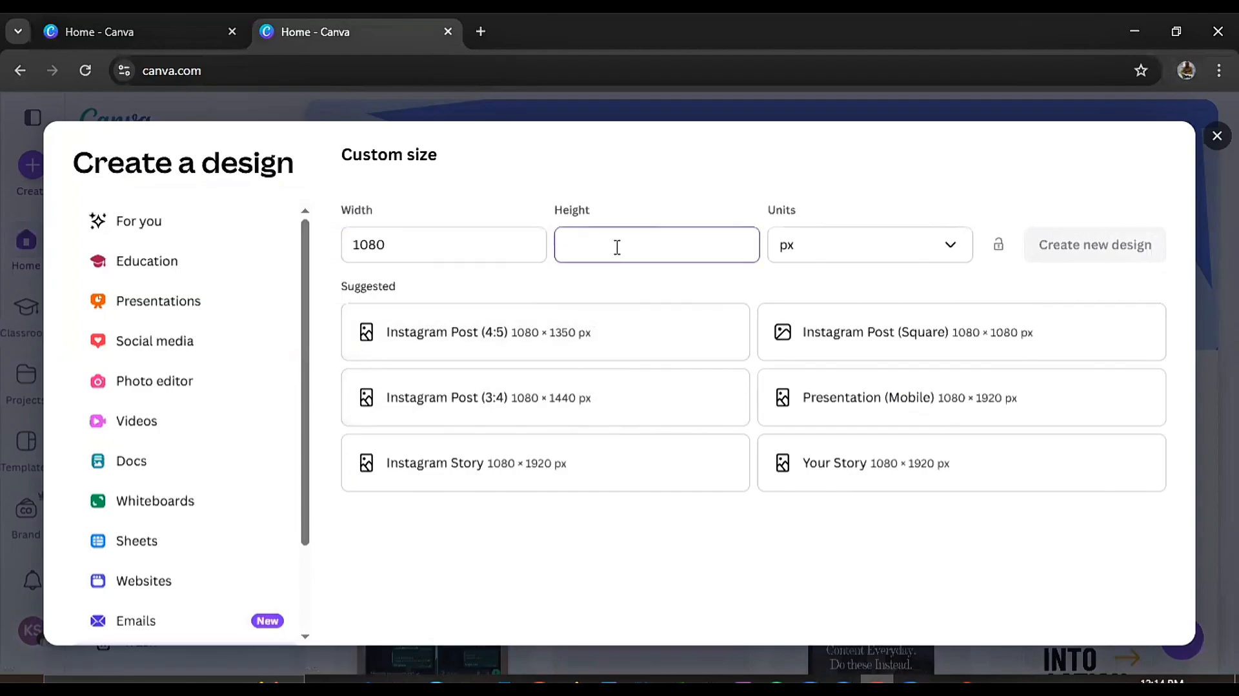
pyautogui.write('1080')
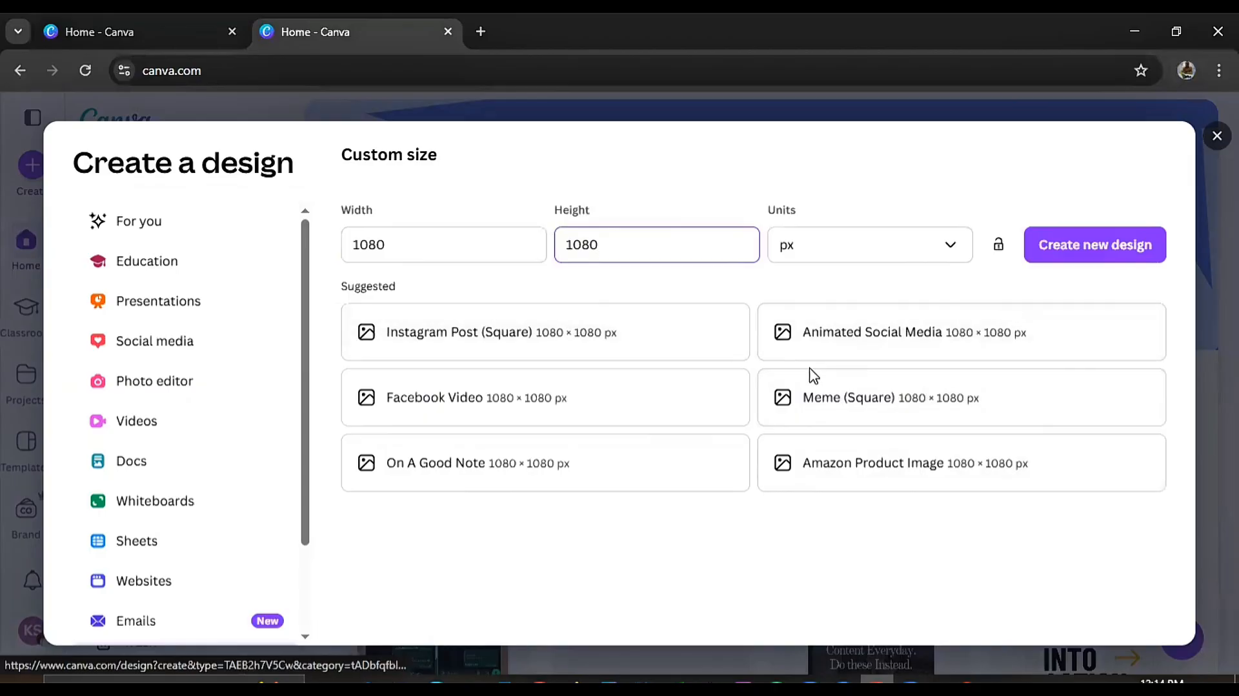
pyautogui.click(1086, 254)
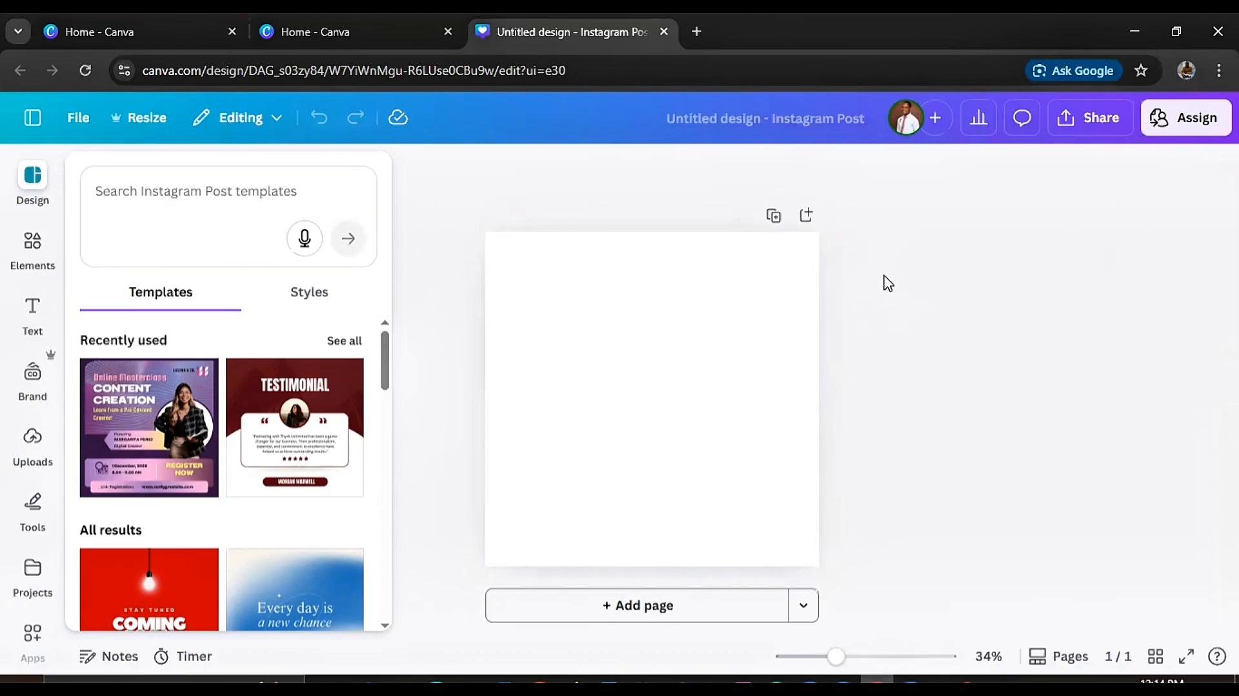
# Add the uploaded portrait of the man in a navy suit and red tie to the blank page and enlarge it
pyautogui.click(652, 382)
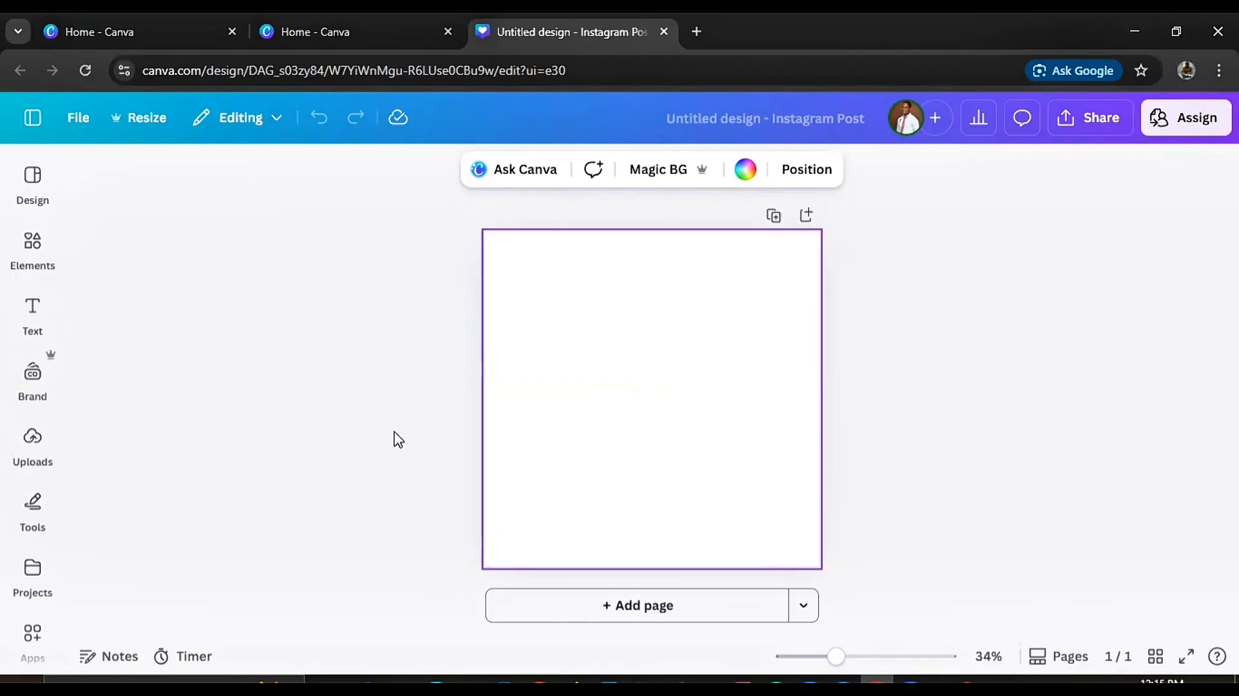
pyautogui.click(30, 459)
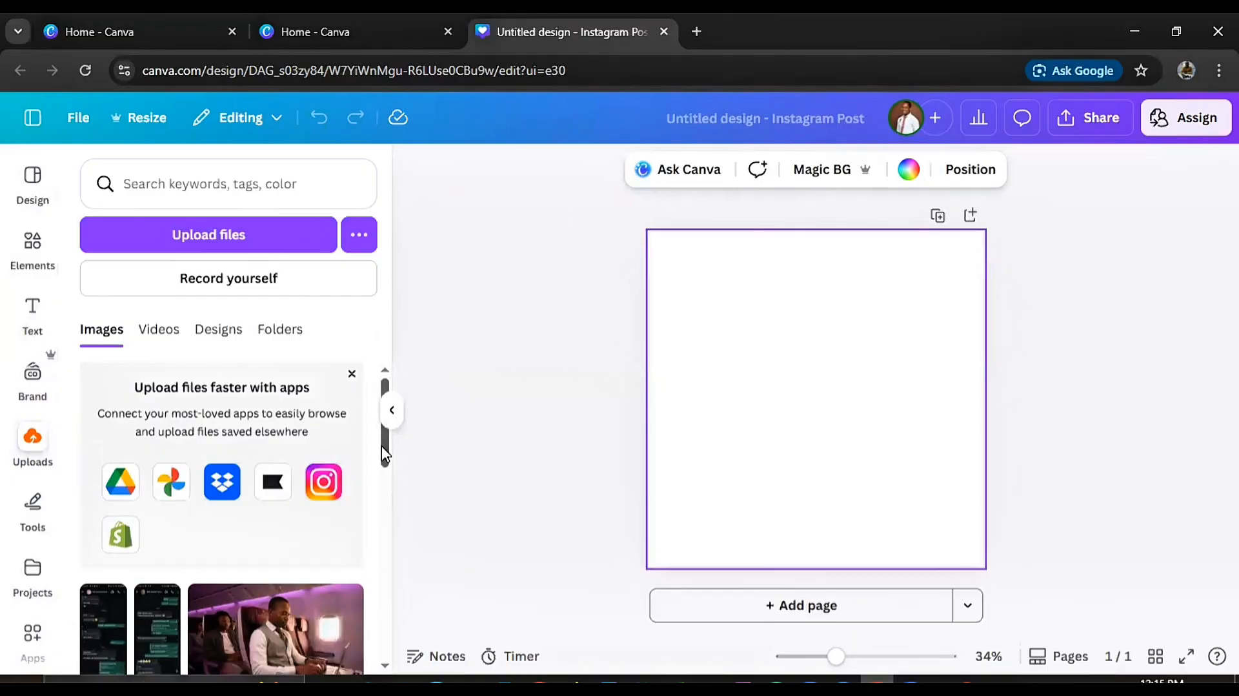
pyautogui.moveTo(385, 455); pyautogui.dragTo(390, 502)
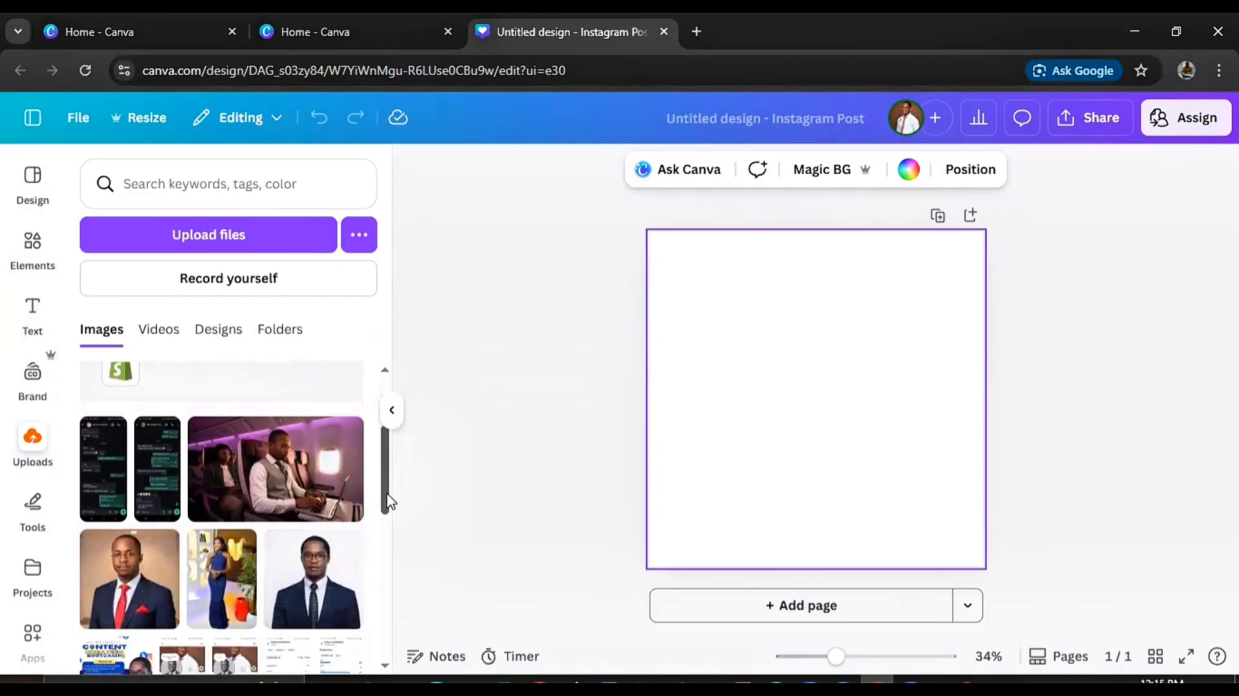
pyautogui.click(116, 599)
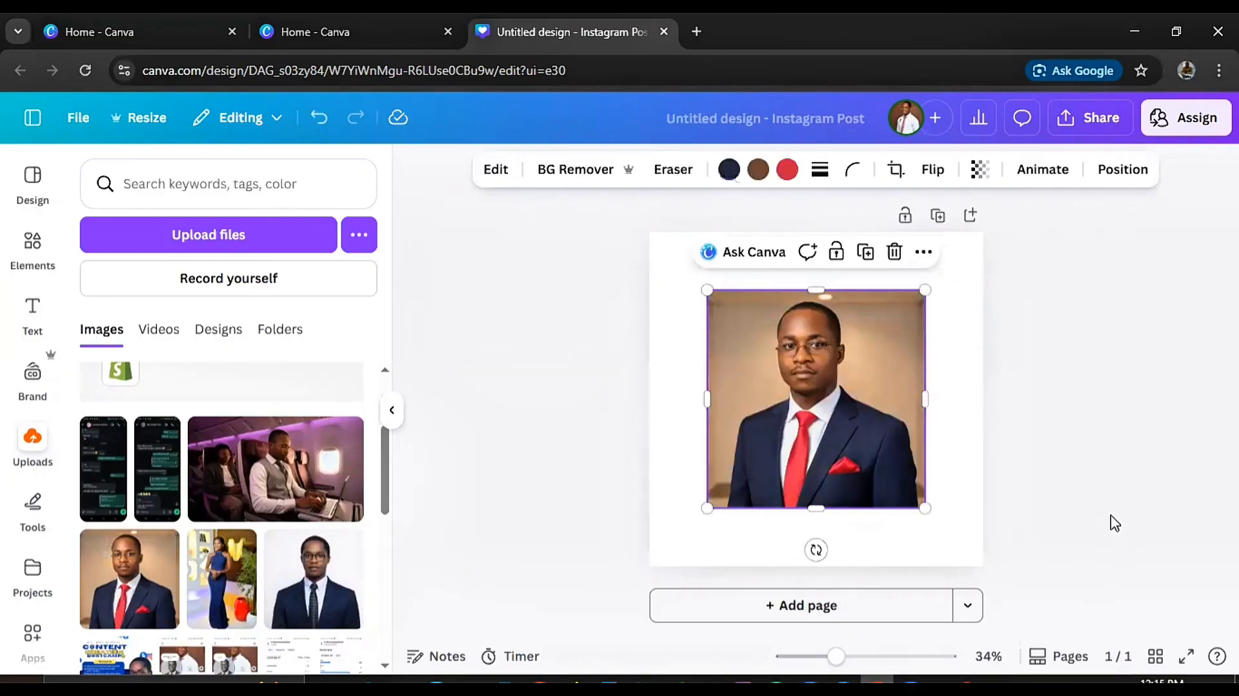
pyautogui.rightClick(864, 483)
pyautogui.click(542, 492)
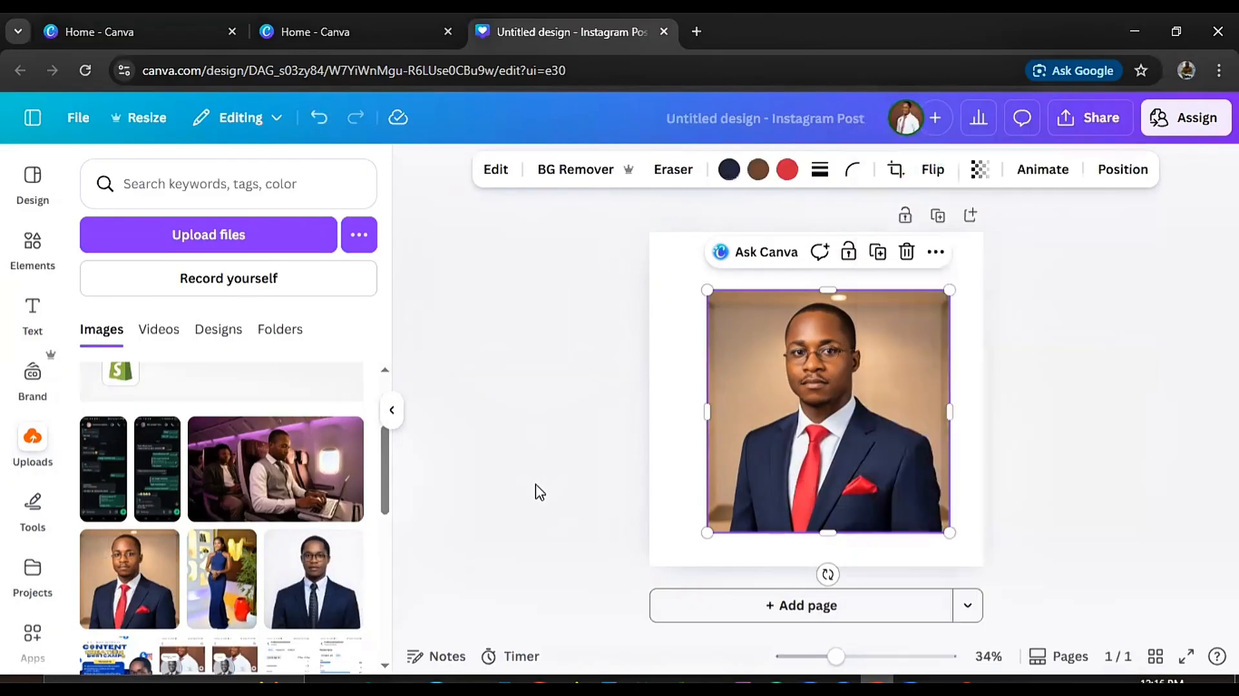
pyautogui.click(1053, 466)
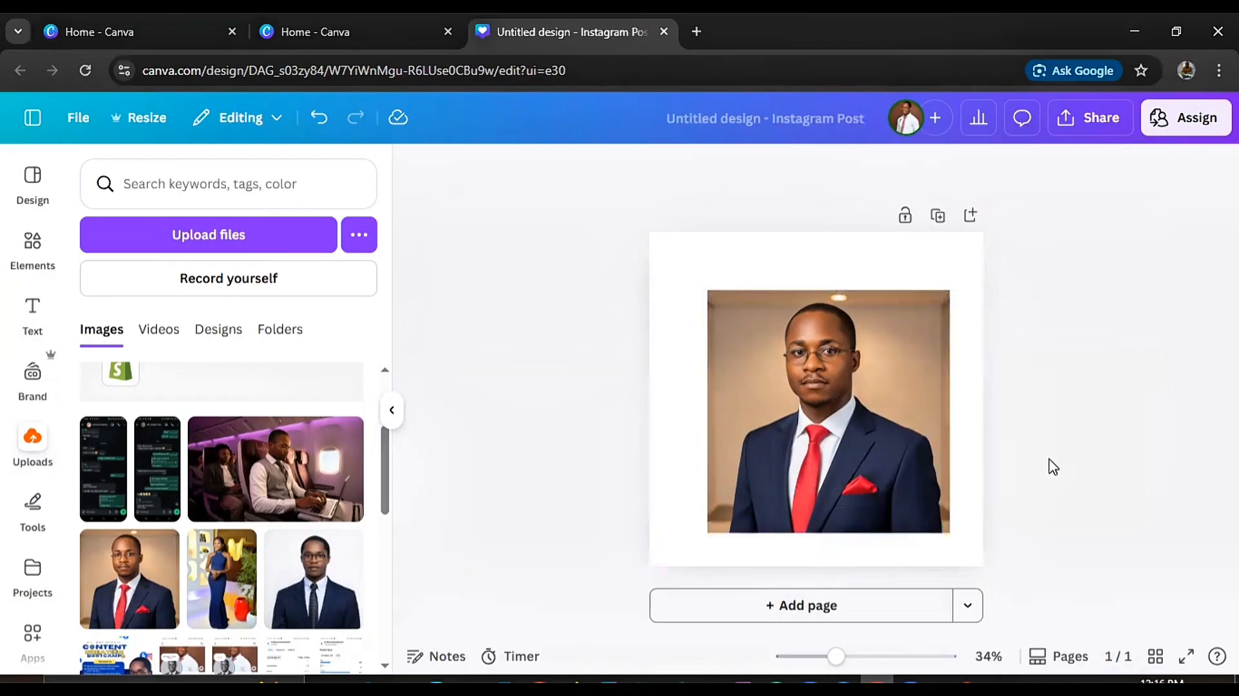
# Try the portrait as the page background and undo the change
pyautogui.click(887, 438)
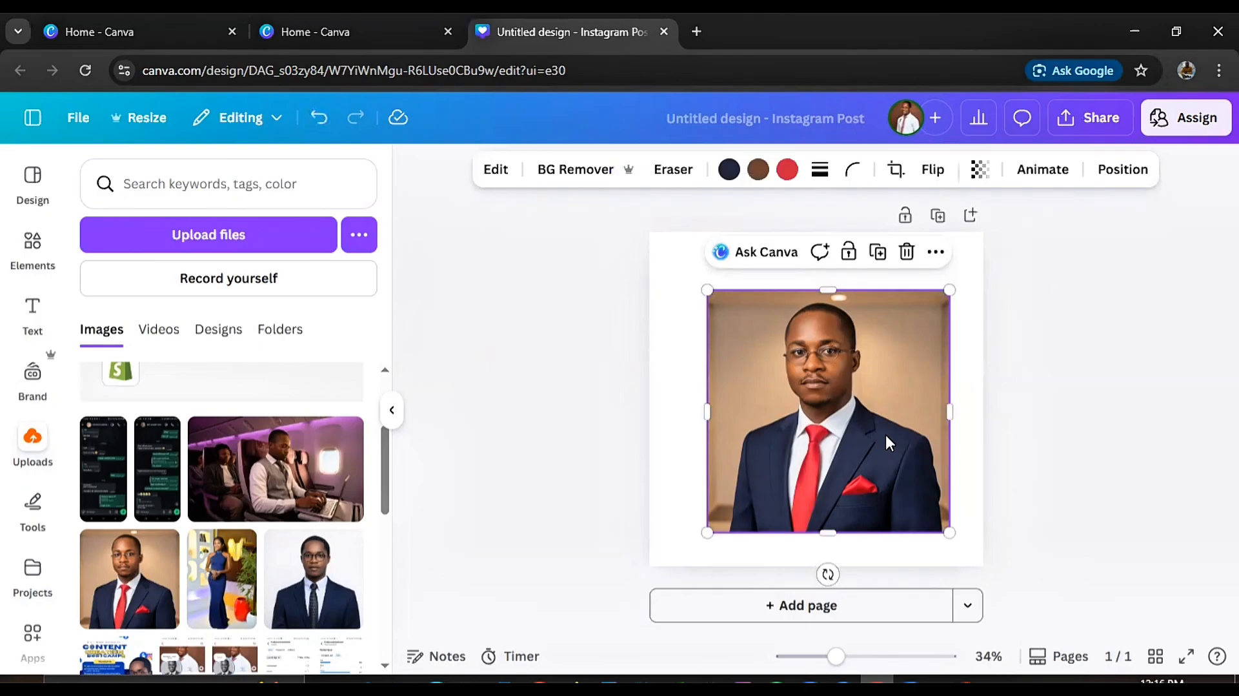
pyautogui.rightClick(888, 443)
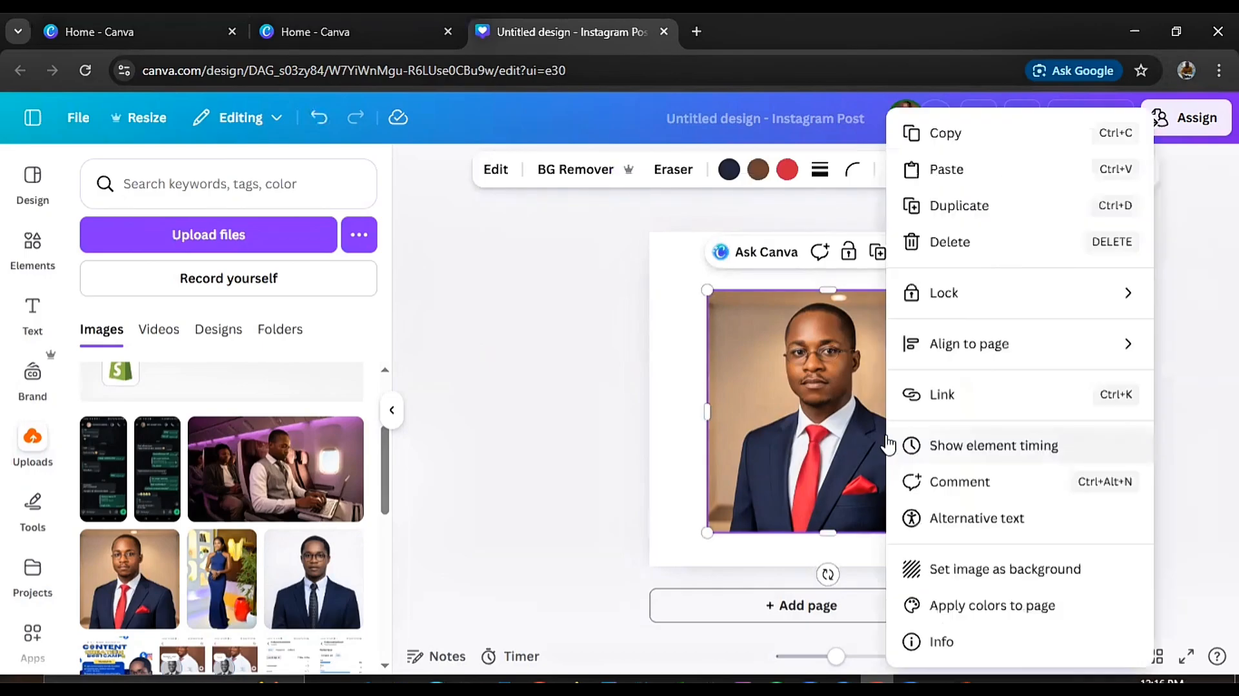
pyautogui.click(991, 576)
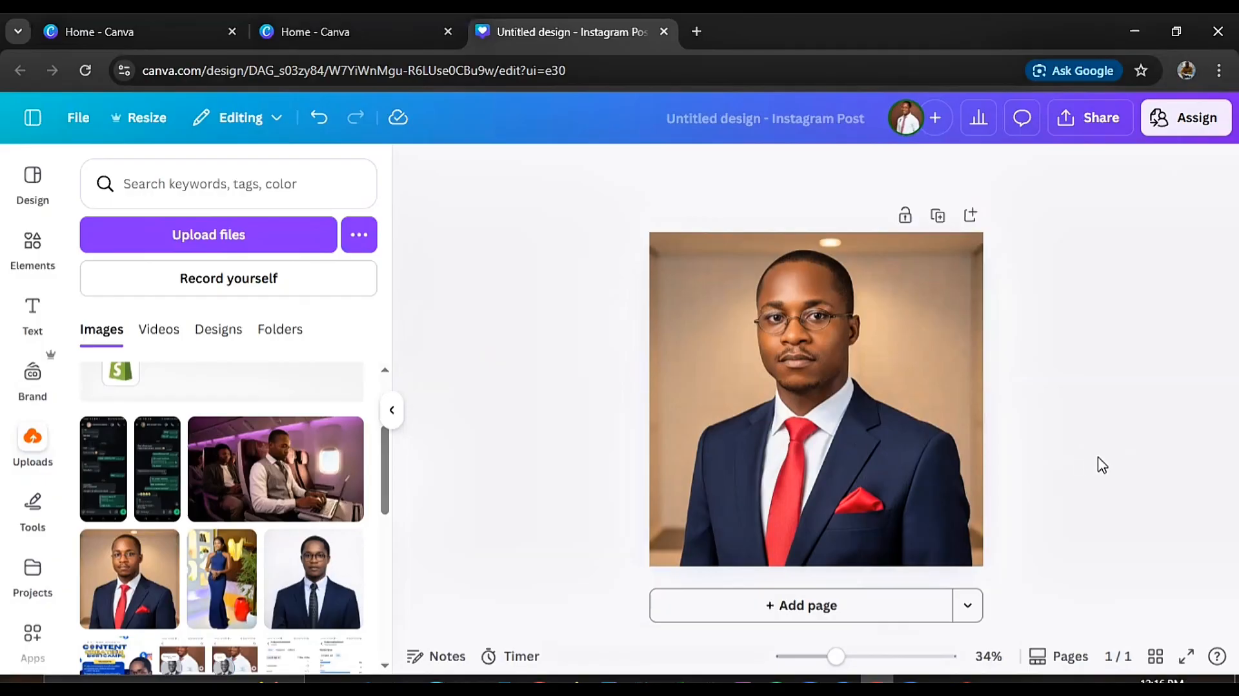
pyautogui.hotkey('ctrl', 'z')
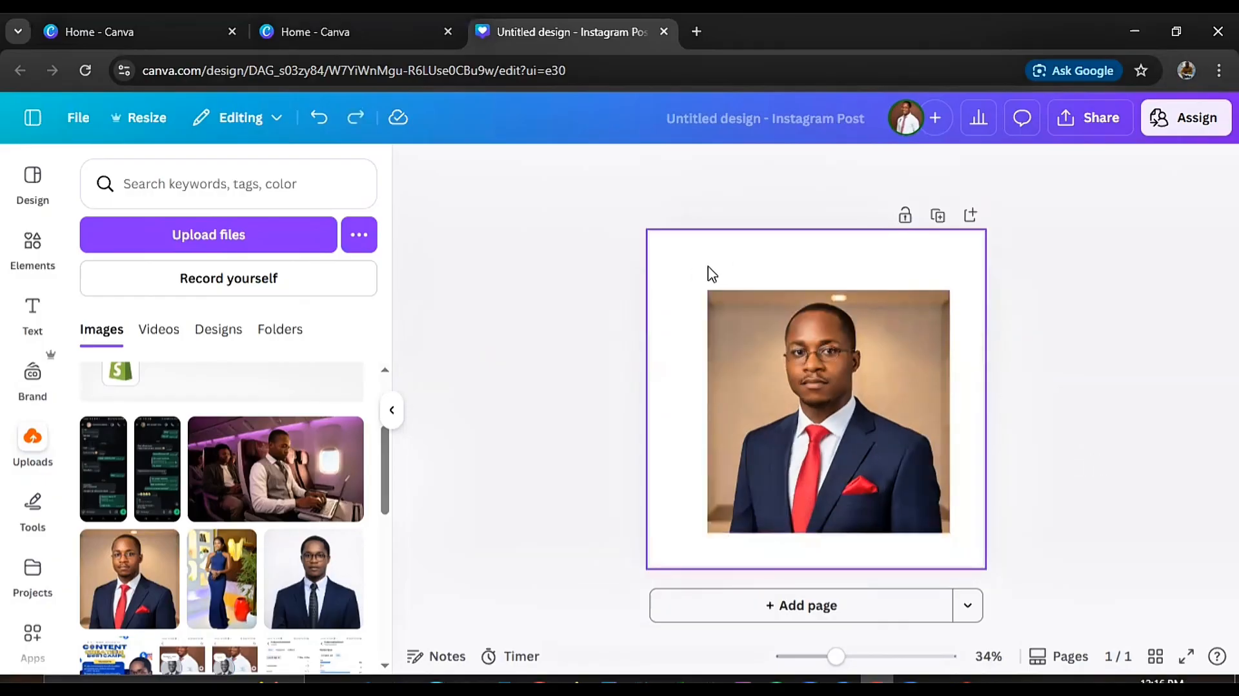
# Set the portrait image as the page background so that it fills the whole square page
pyautogui.click(853, 406)
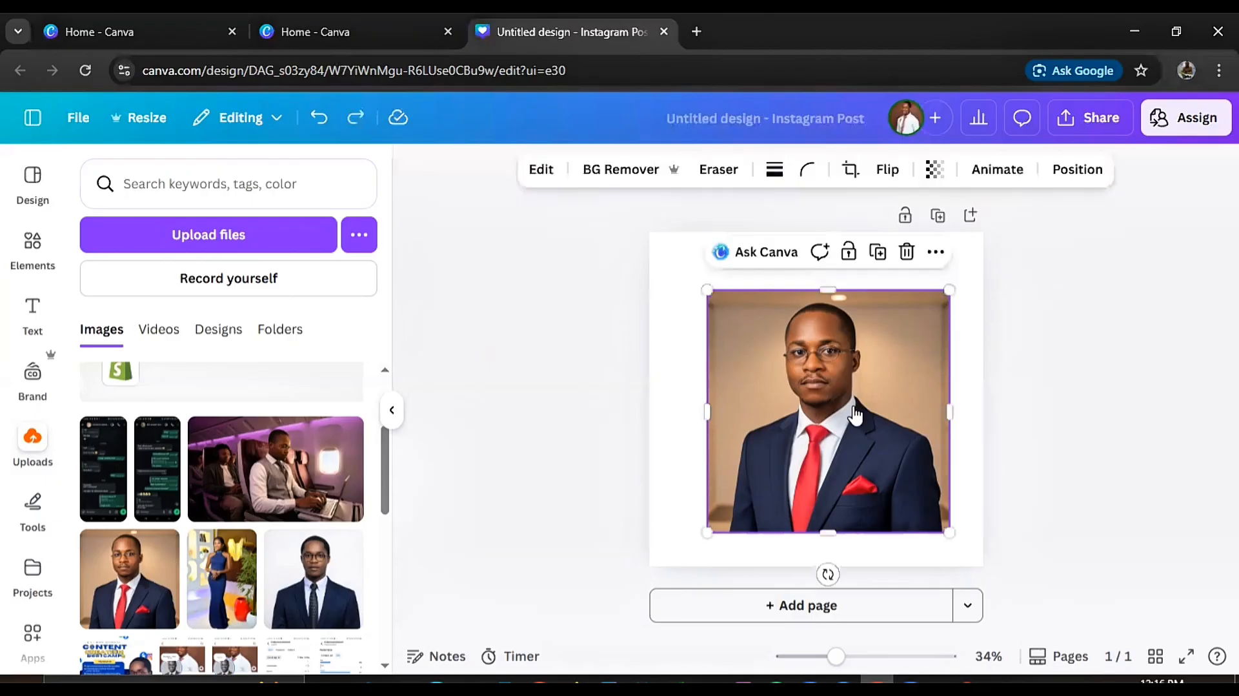
pyautogui.rightClick(853, 405)
pyautogui.click(957, 573)
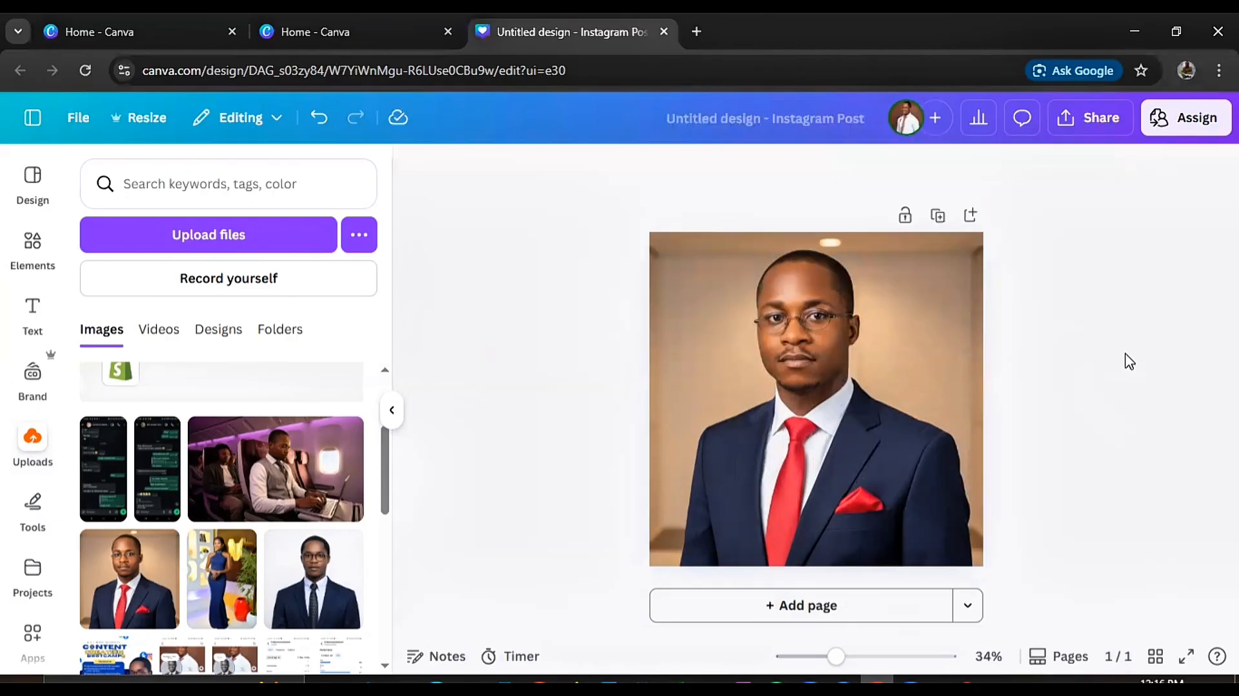
pyautogui.rightClick(866, 382)
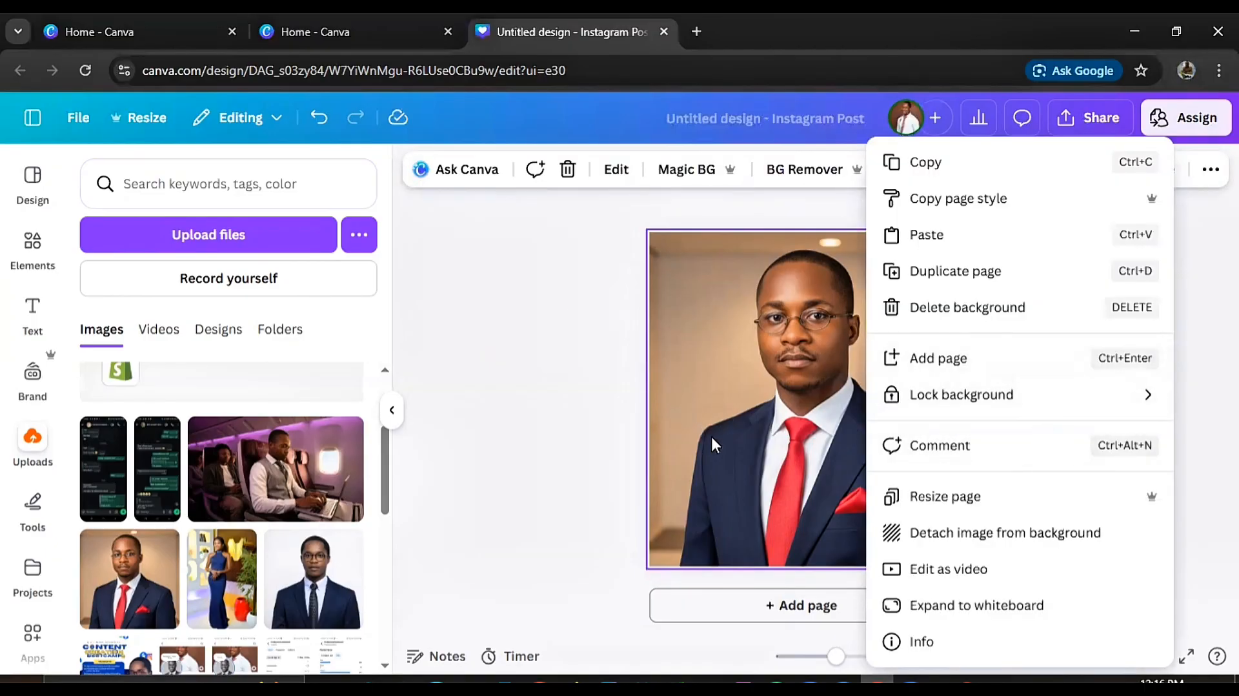
pyautogui.click(549, 428)
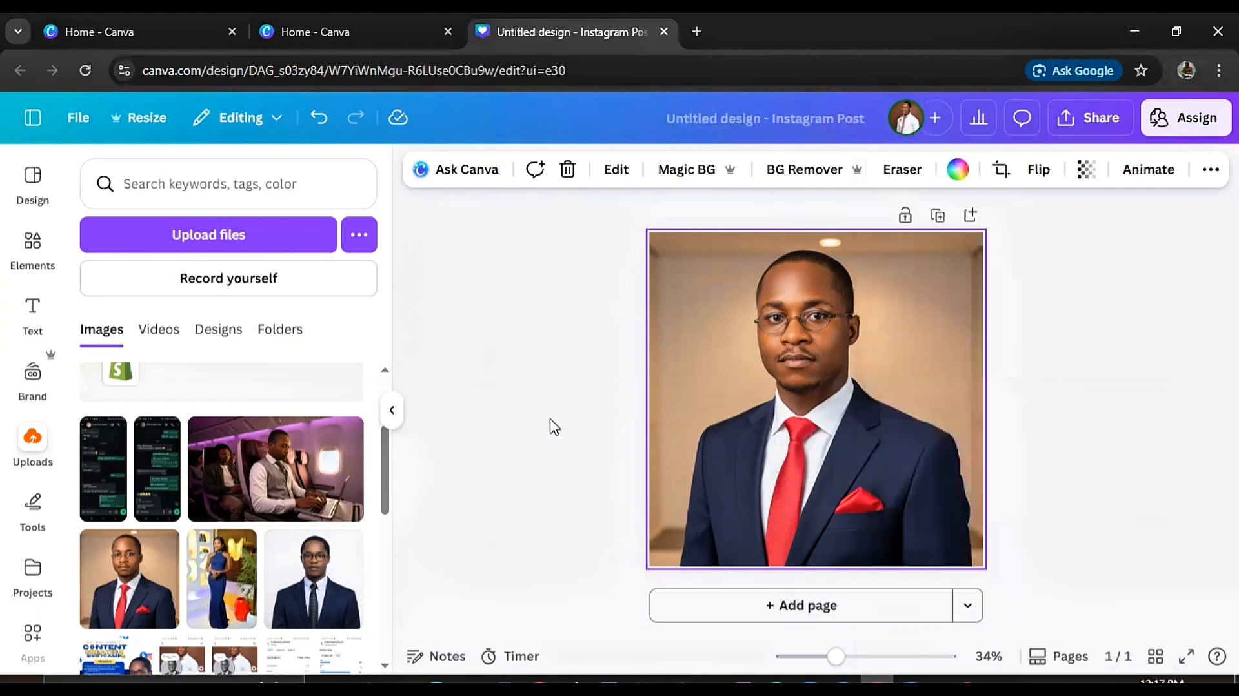
pyautogui.click(550, 428)
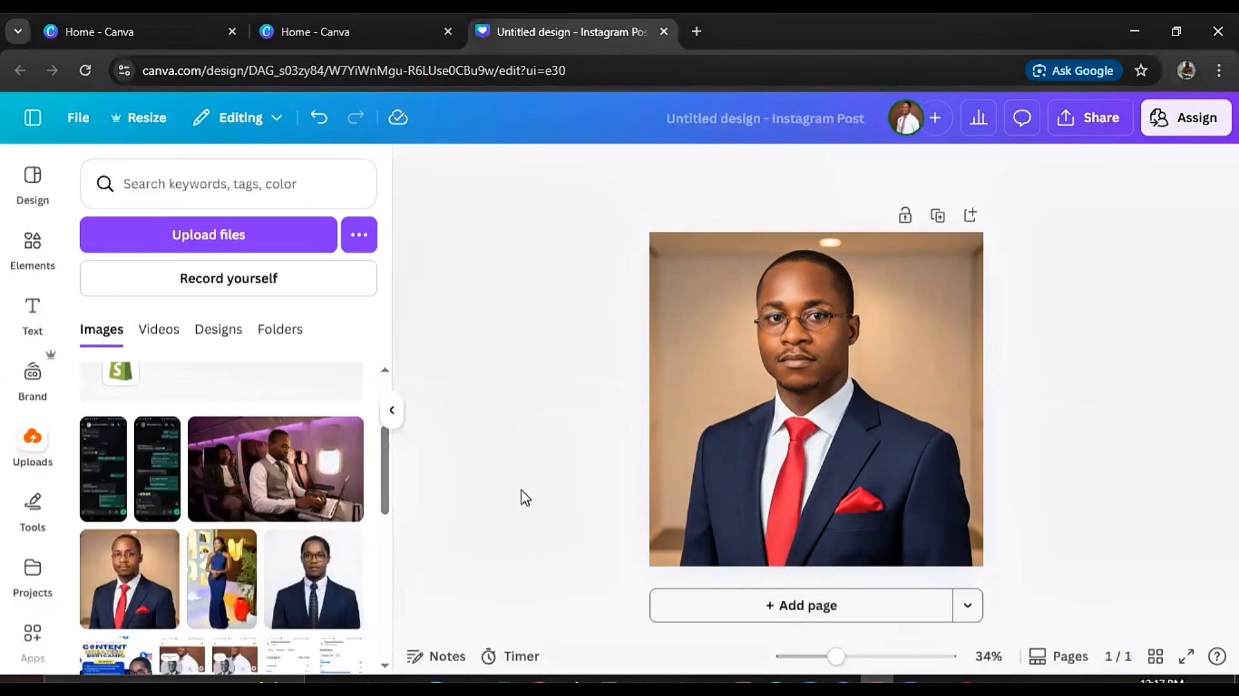
pyautogui.moveTo(103, 477)
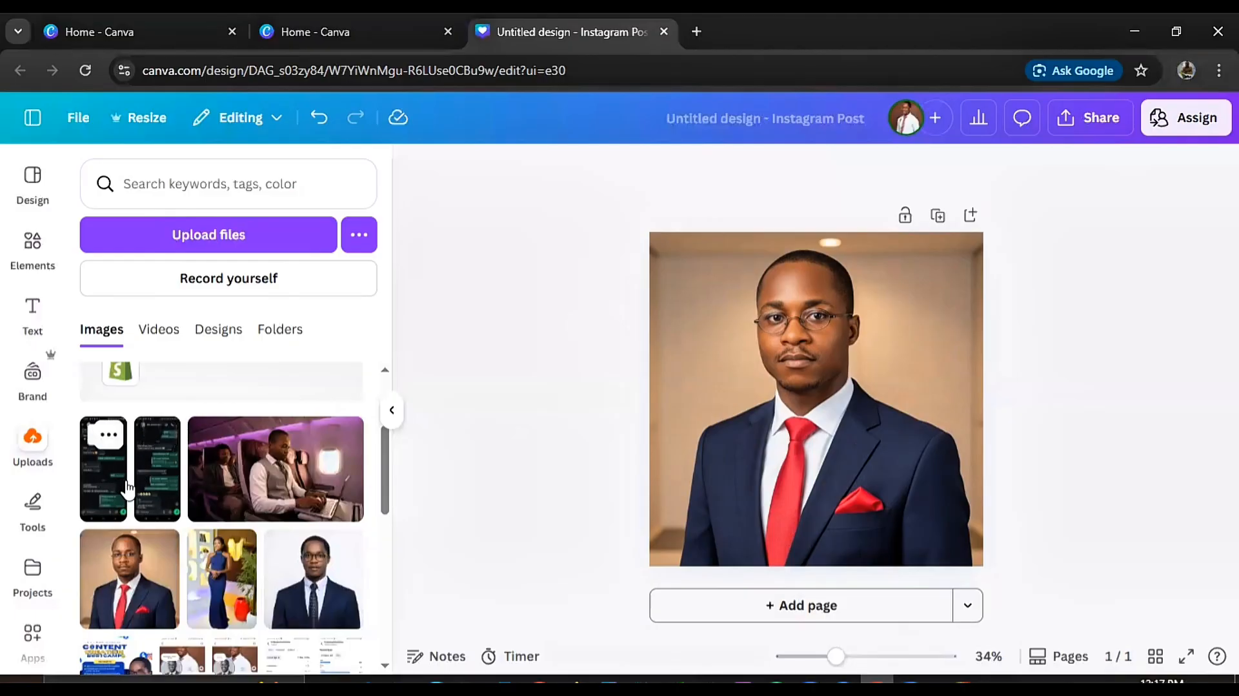
pyautogui.click(223, 236)
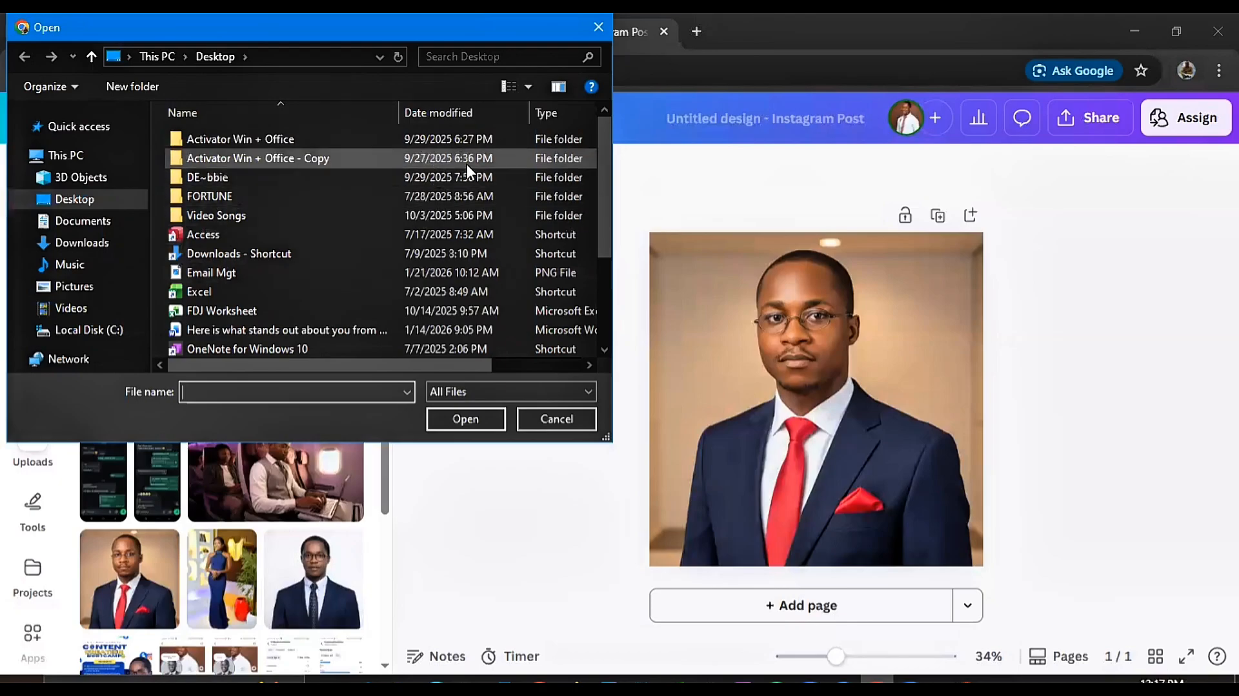
pyautogui.click(556, 418)
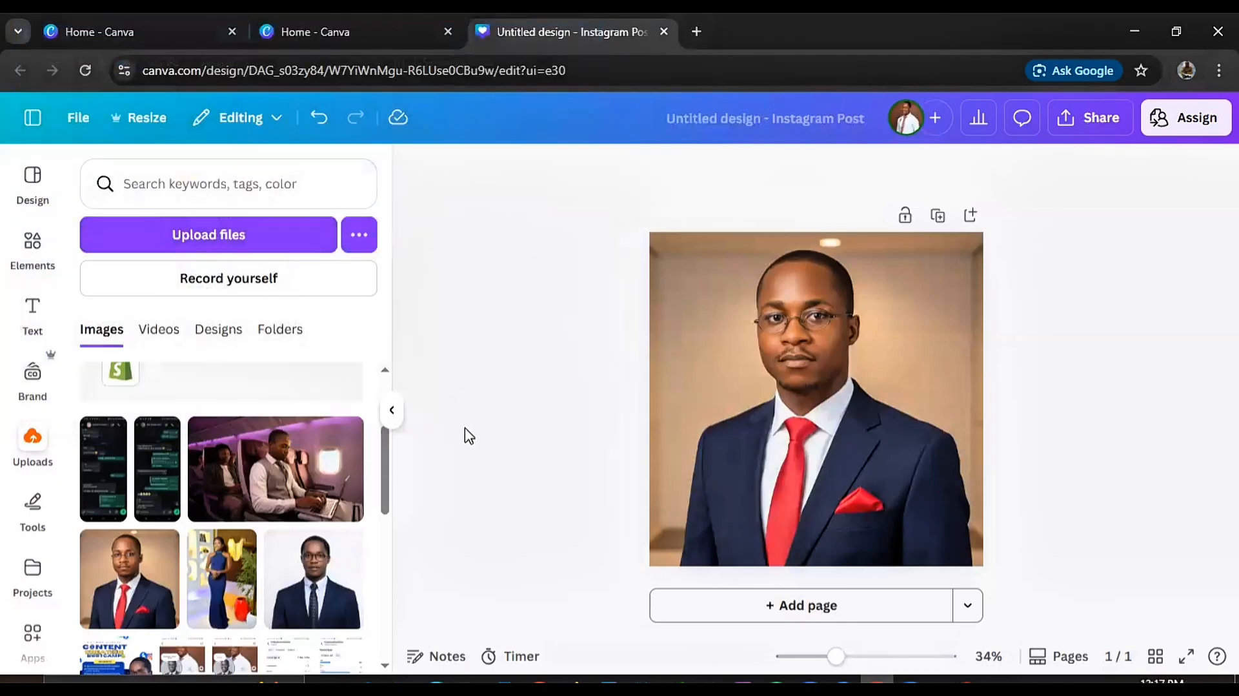
# Place the first uploaded dark chat screenshot on top of the portrait, with the canvas zoomed out to 25%
pyautogui.moveTo(361, 449)
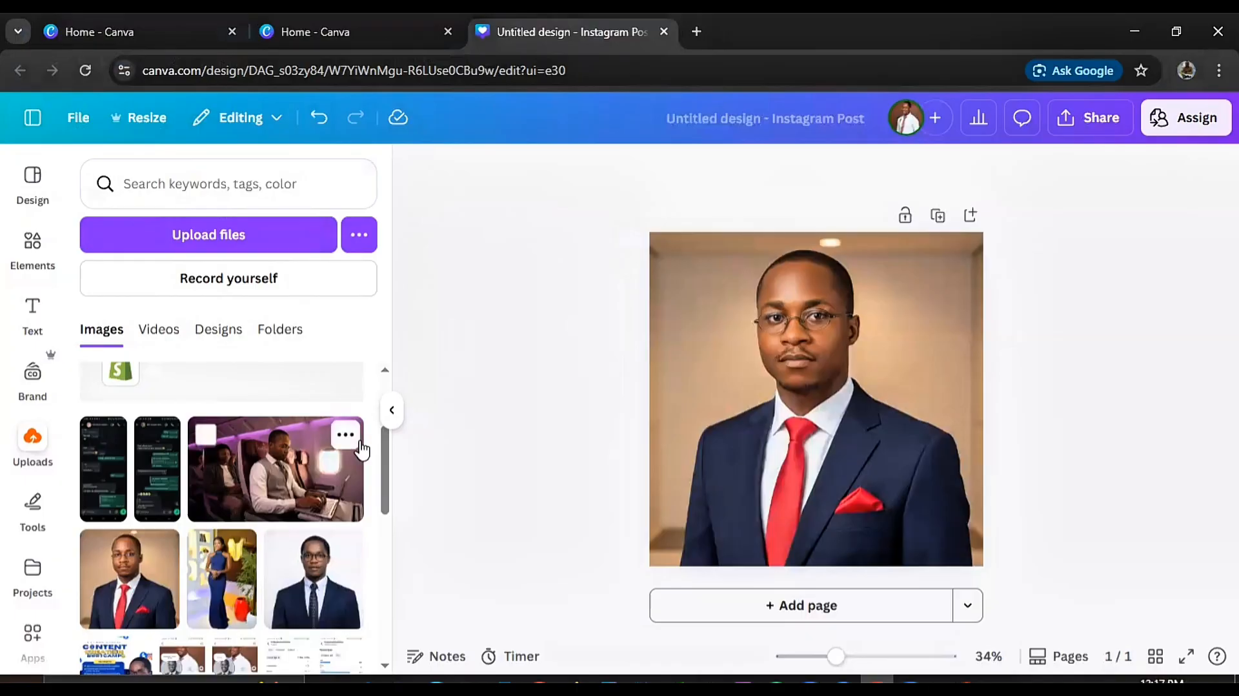
pyautogui.hotkey('ctrl', '-')
pyautogui.click(108, 486)
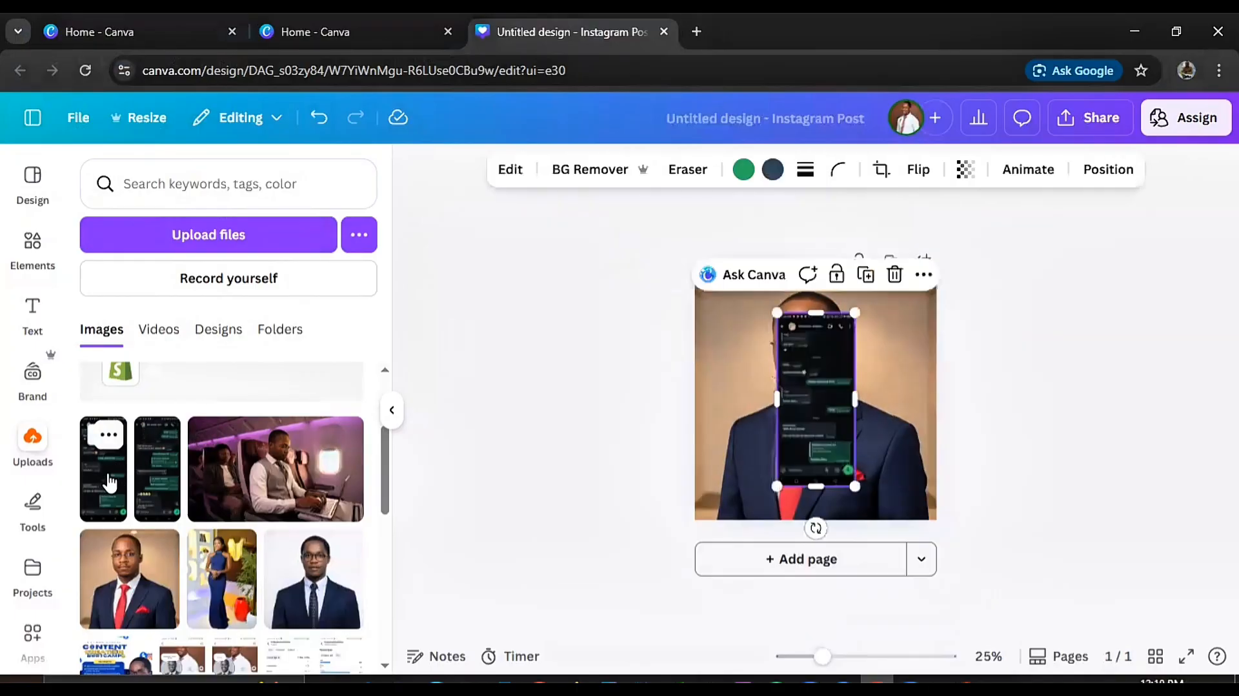
pyautogui.click(993, 466)
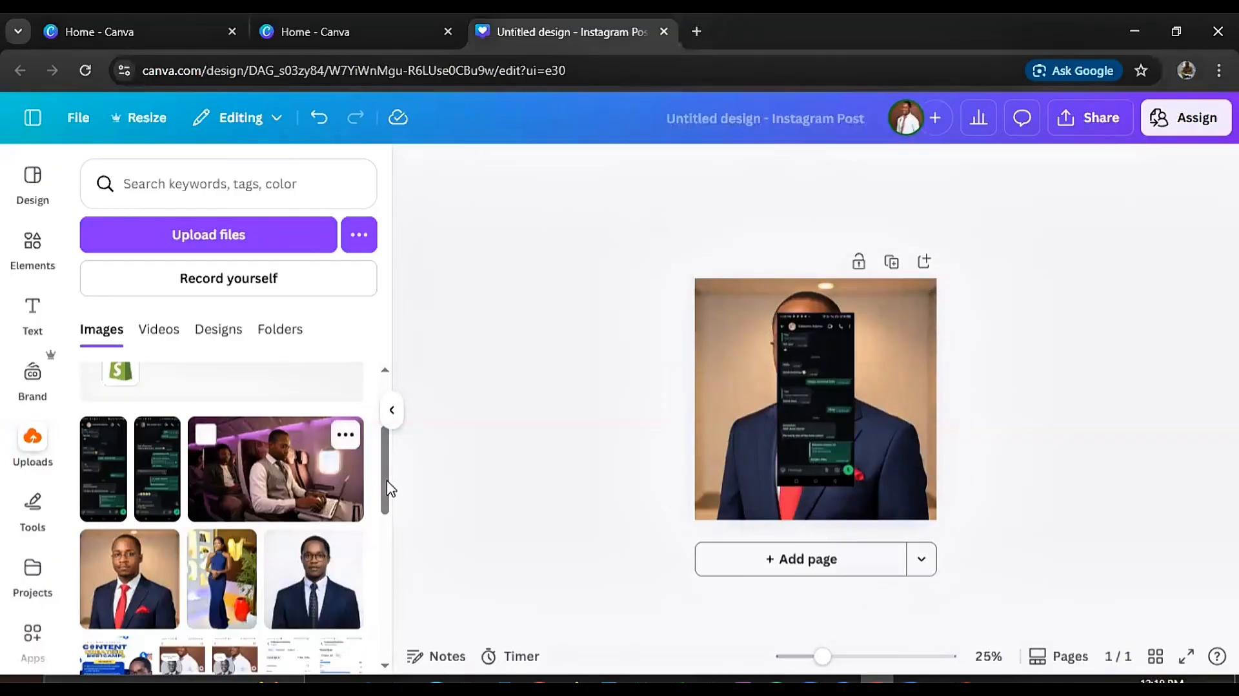
# Crop the chat screenshot from its upper edge down to the last few messages
pyautogui.click(825, 462)
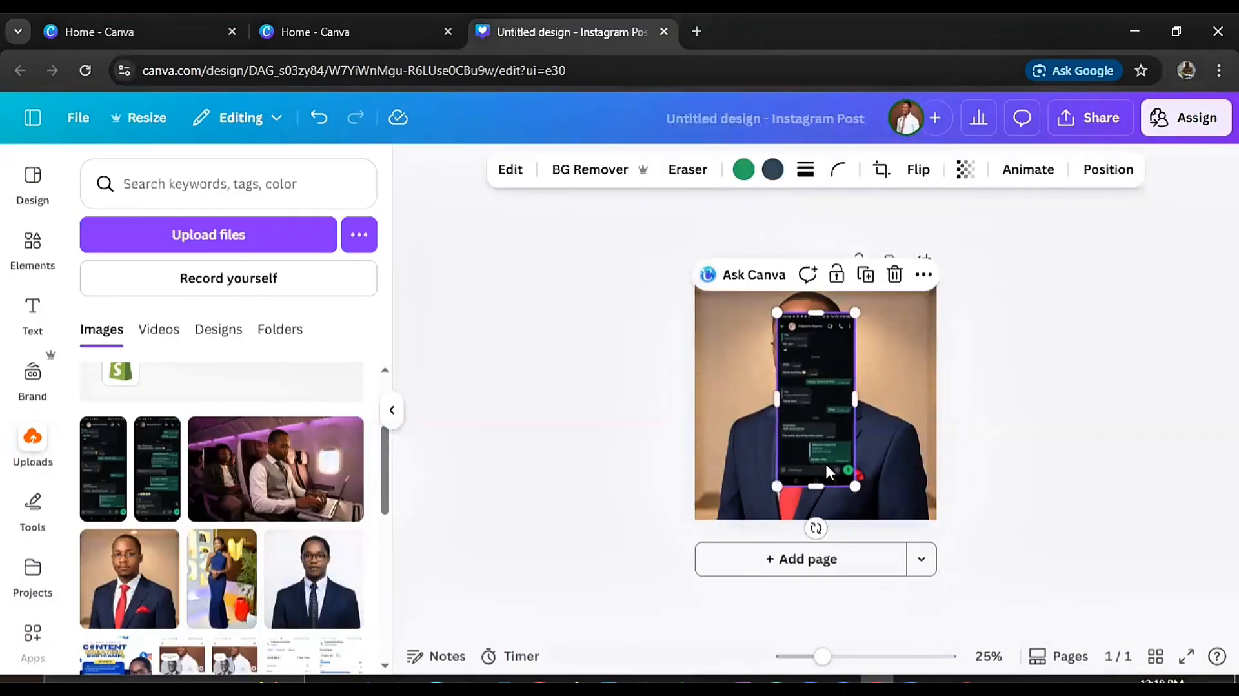
pyautogui.click(902, 446)
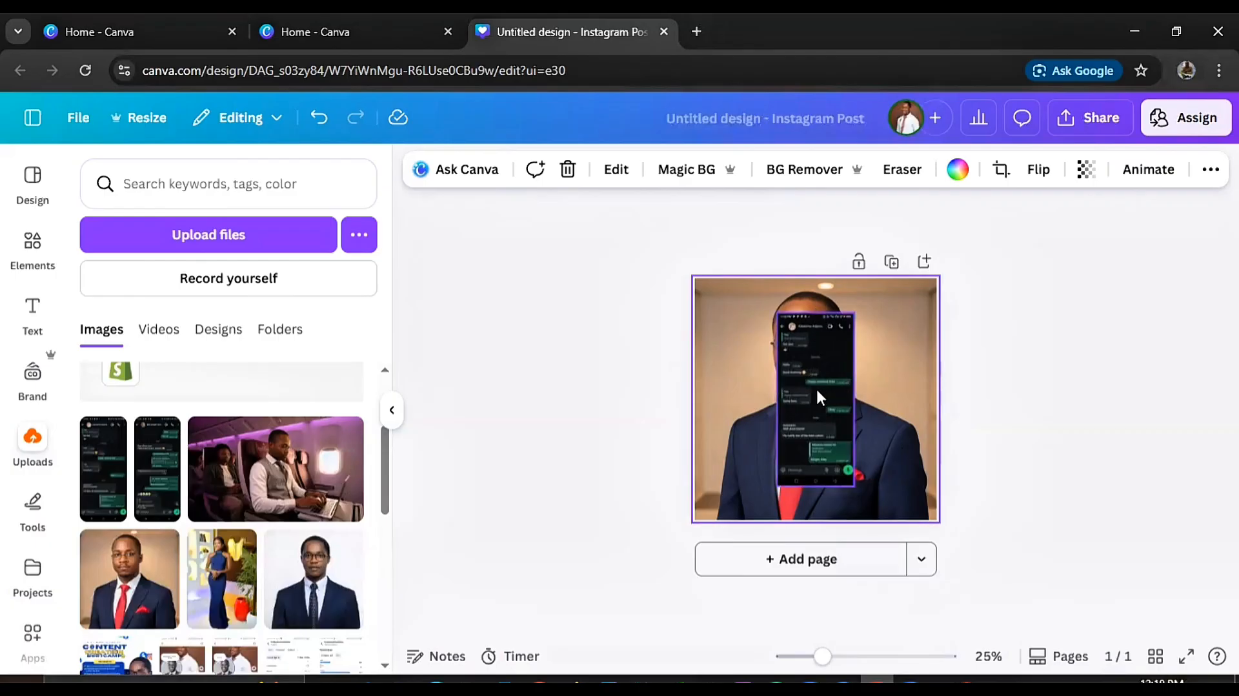
pyautogui.click(812, 329)
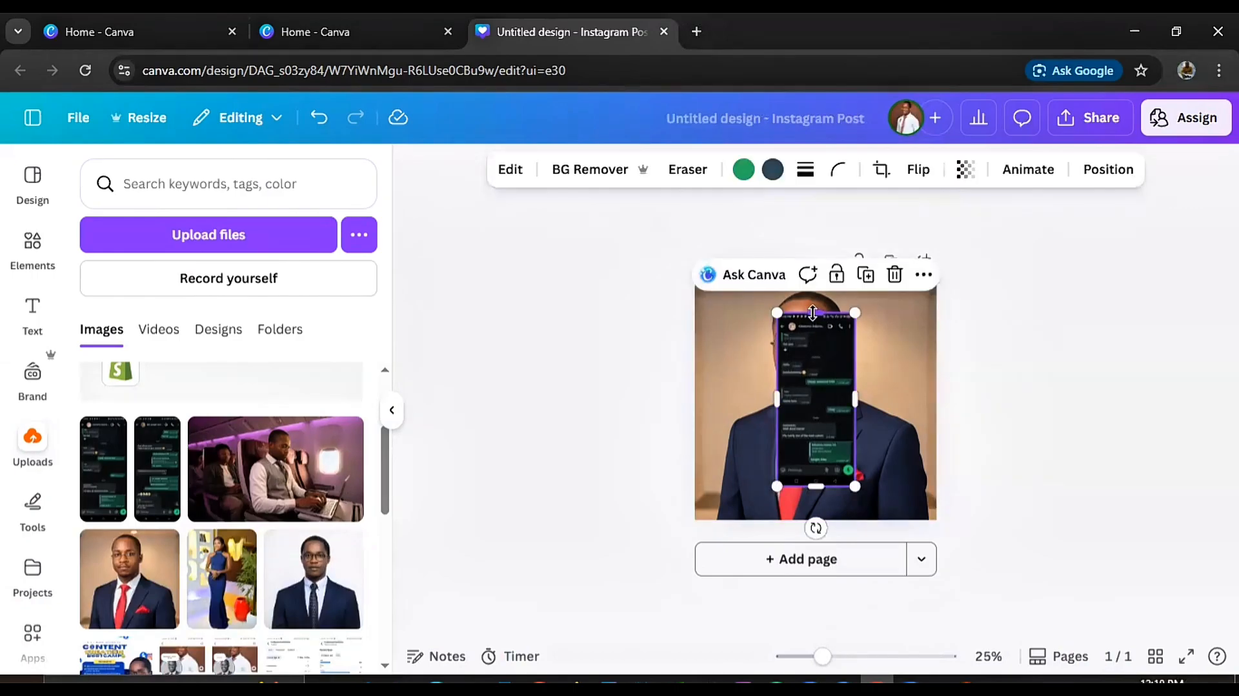
pyautogui.moveTo(812, 315); pyautogui.dragTo(817, 411)
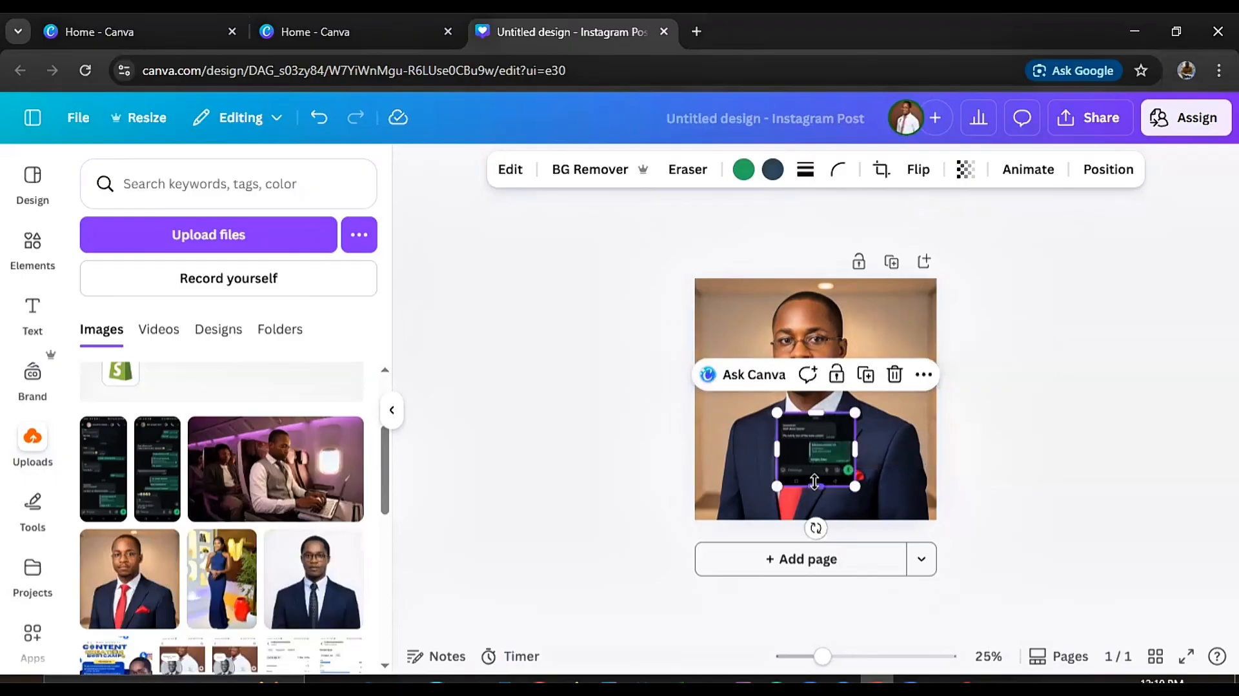
# Trim the chat screenshot's lower edge, then place it enlarged over the lower-left part of the portrait
pyautogui.moveTo(815, 483); pyautogui.dragTo(813, 474)
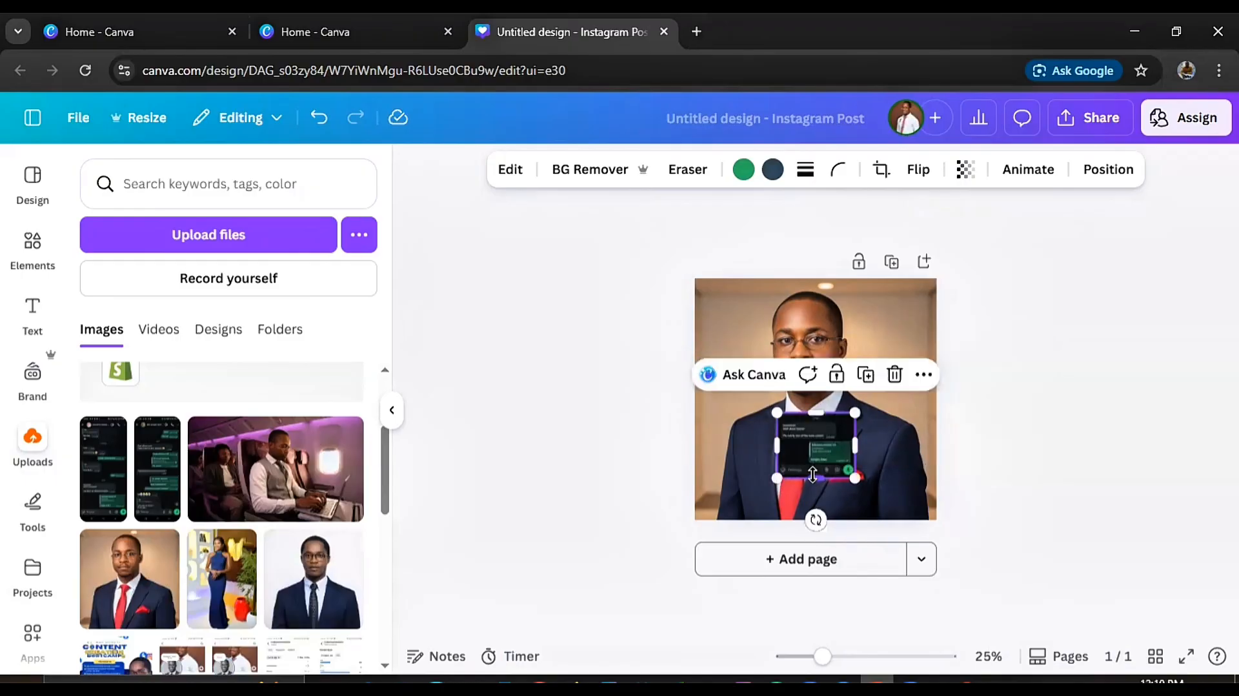
pyautogui.click(1073, 456)
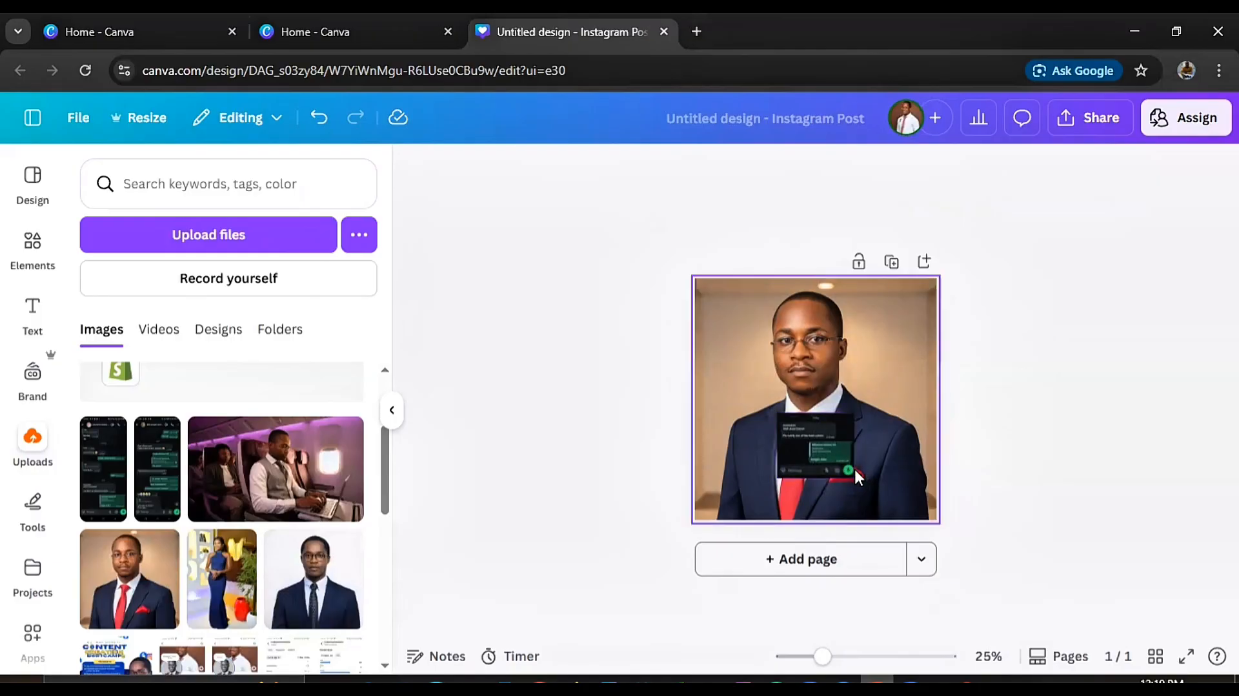
pyautogui.click(834, 455)
pyautogui.moveTo(856, 476); pyautogui.dragTo(889, 506)
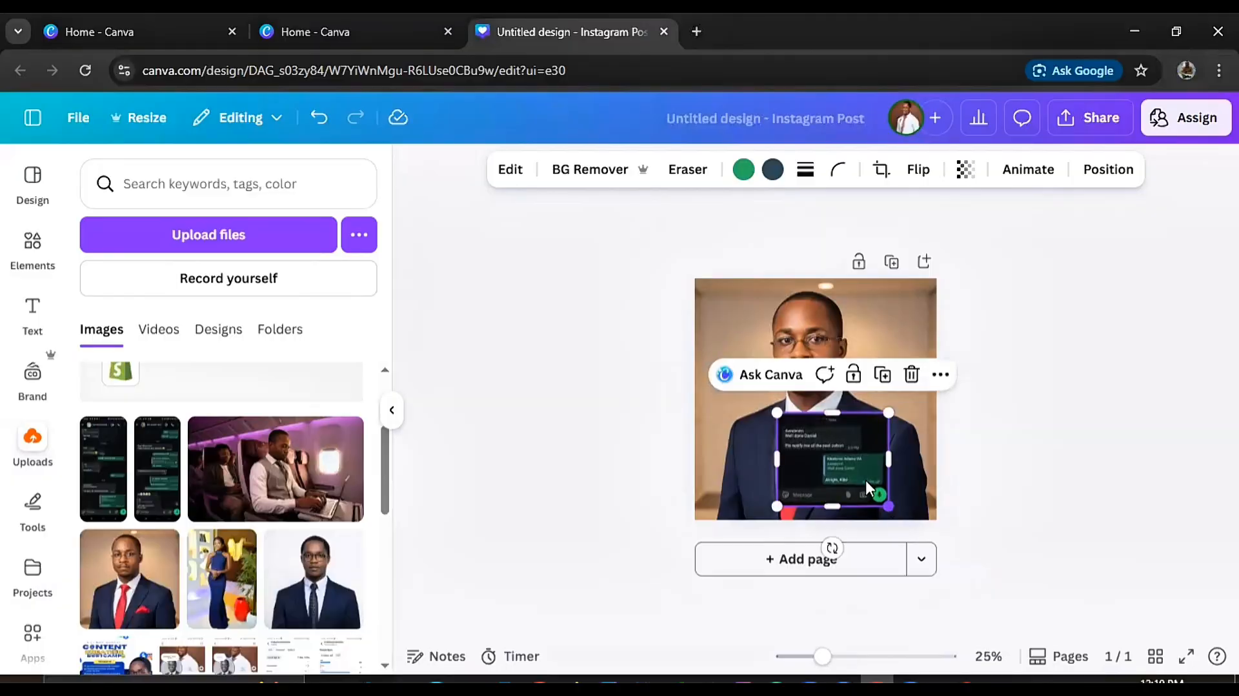
pyautogui.moveTo(841, 467); pyautogui.dragTo(770, 461)
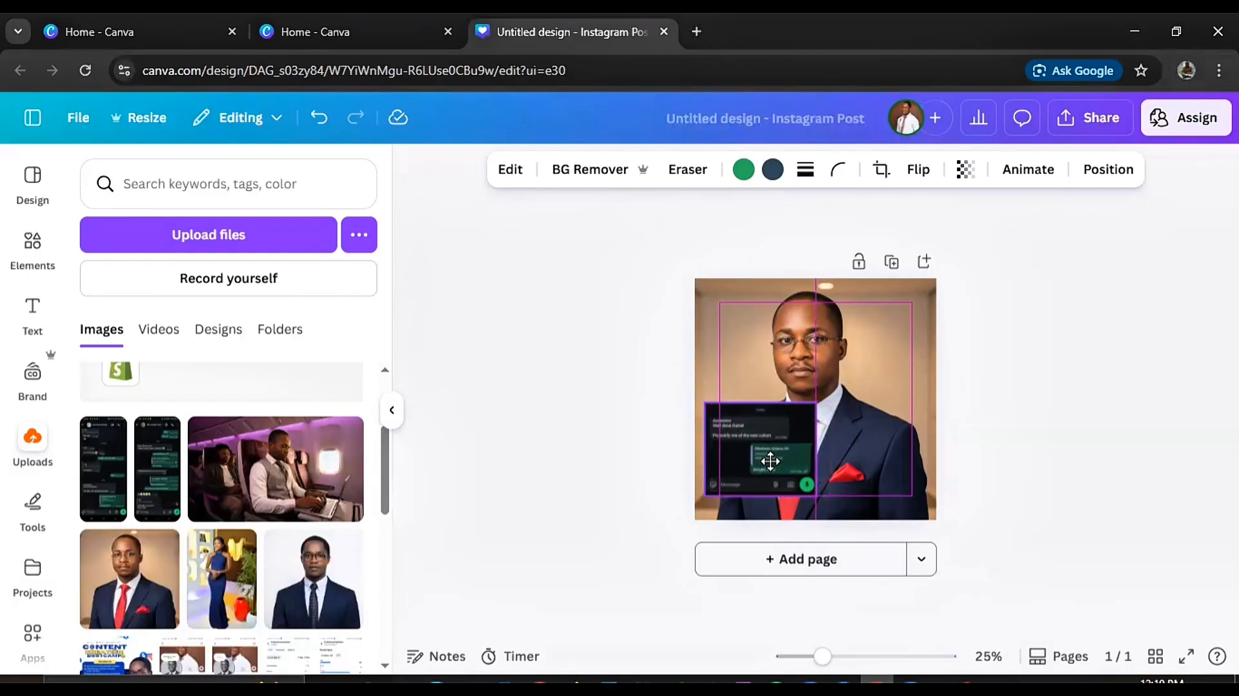
pyautogui.moveTo(771, 461)
pyautogui.mouseDown()
pyautogui.moveTo(780, 464)
pyautogui.moveTo(759, 459)
pyautogui.moveTo(777, 459)
pyautogui.mouseUp()
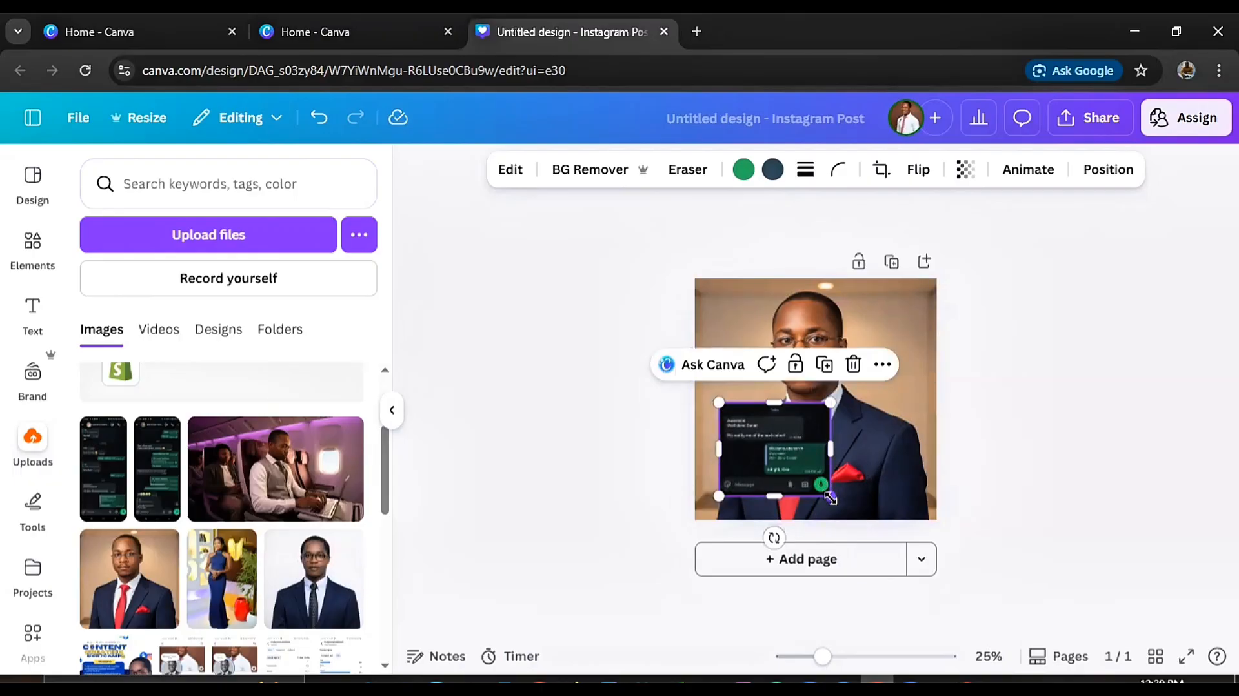
# Try a larger size for the chat screenshot and return it to its previous size
pyautogui.moveTo(831, 496); pyautogui.dragTo(868, 501)
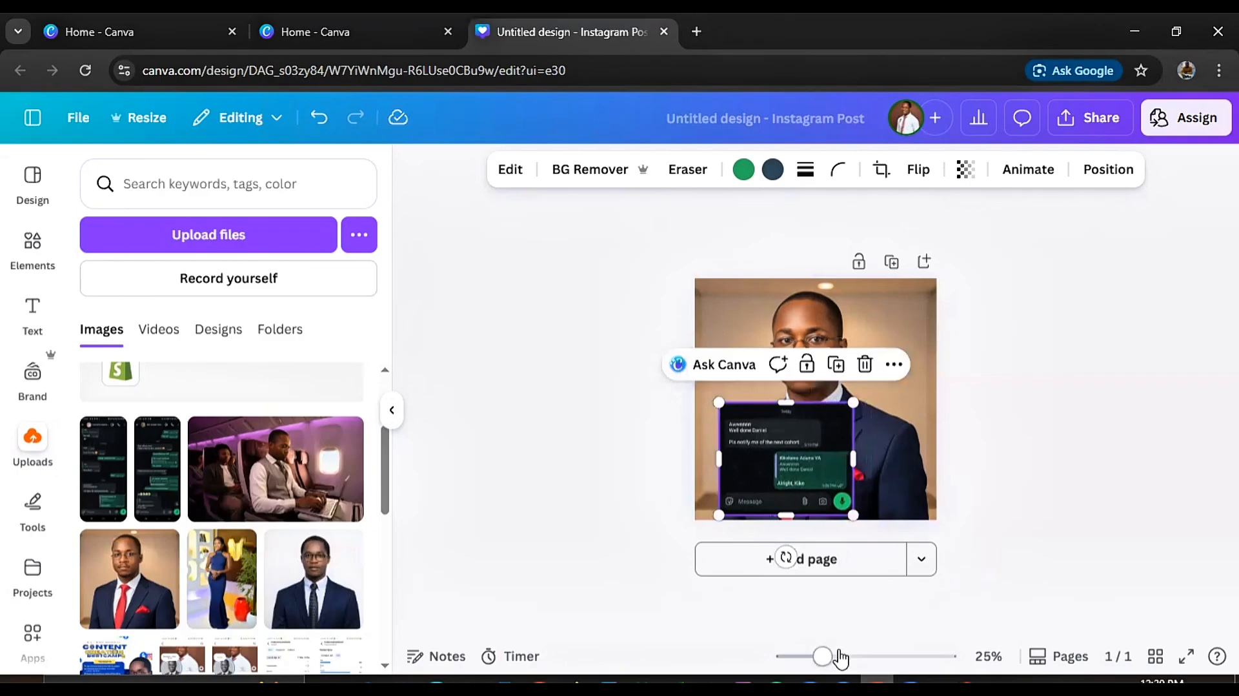
pyautogui.moveTo(824, 657); pyautogui.dragTo(843, 657)
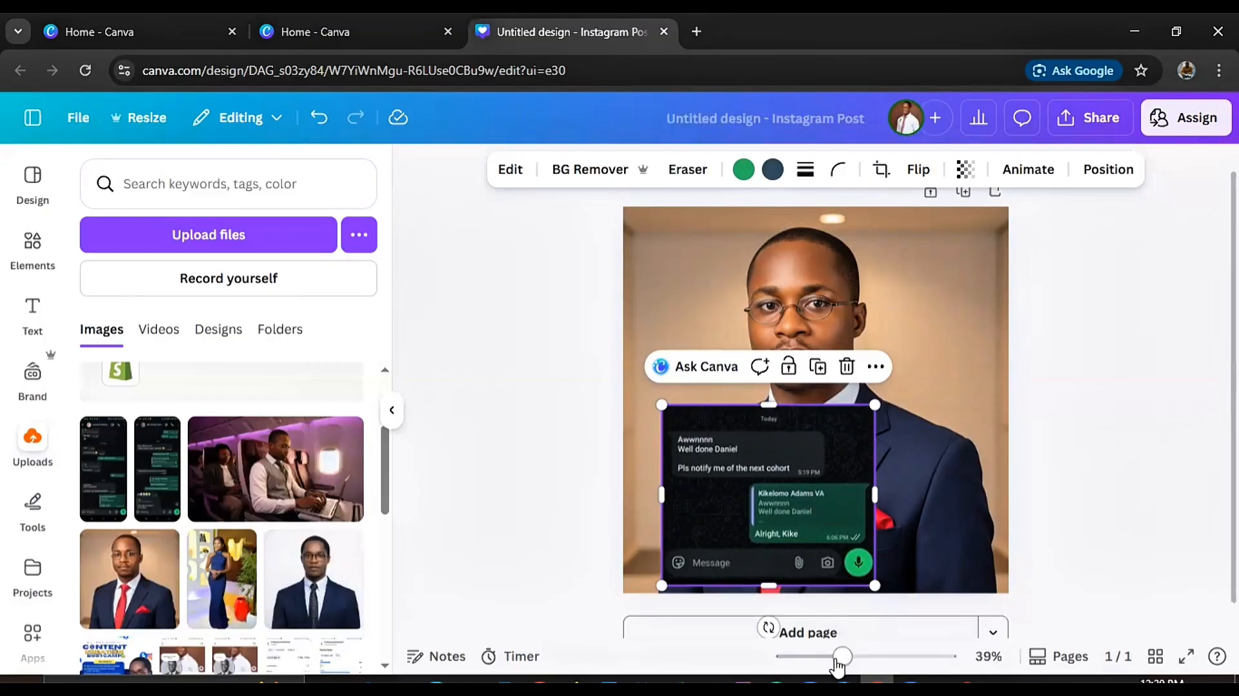
pyautogui.moveTo(834, 657); pyautogui.dragTo(821, 657)
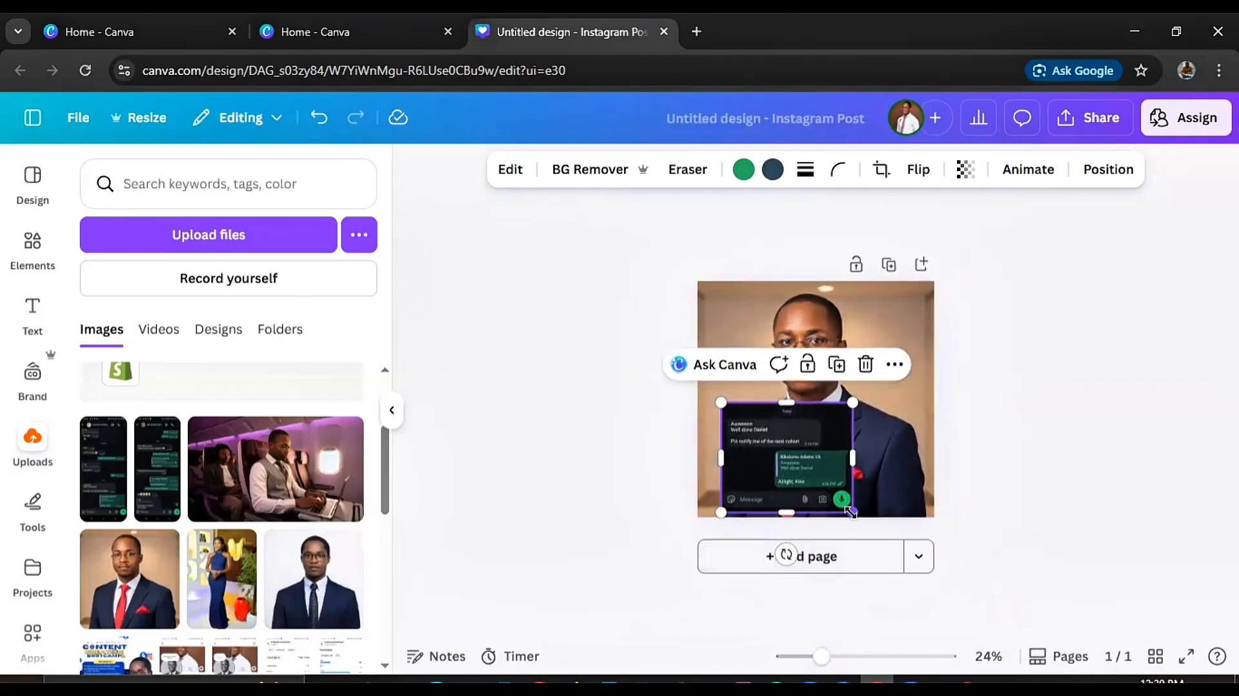
pyautogui.moveTo(849, 511); pyautogui.dragTo(829, 493)
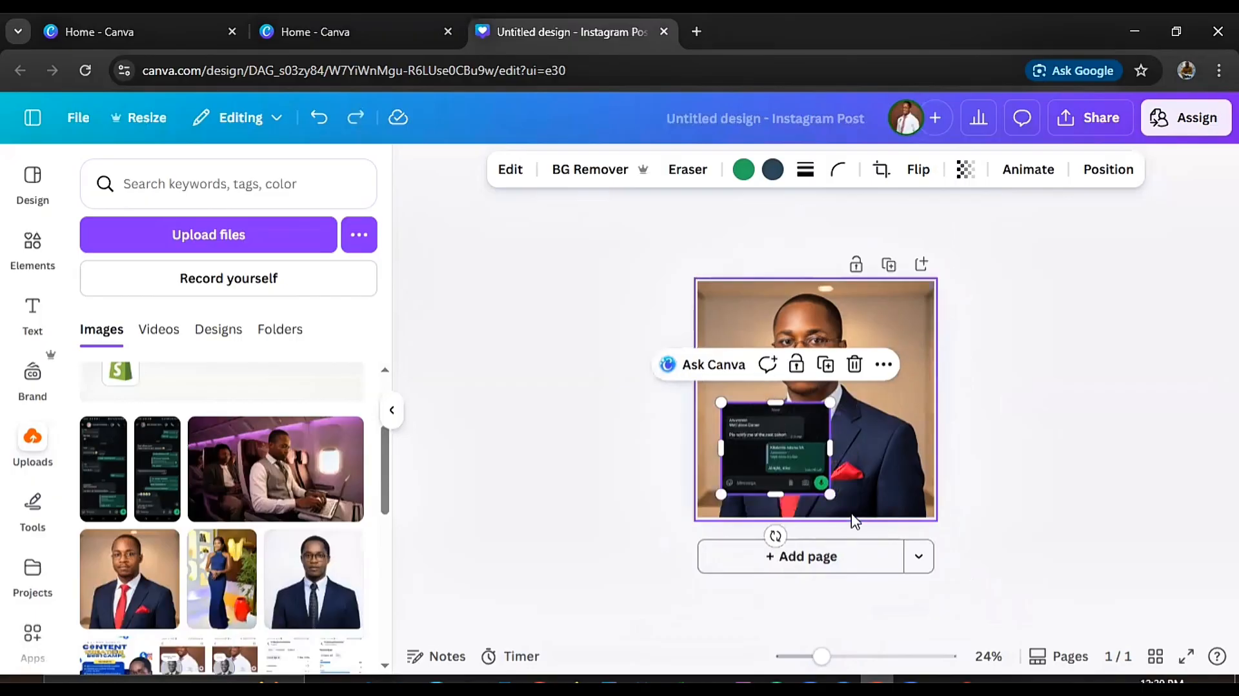
pyautogui.click(570, 474)
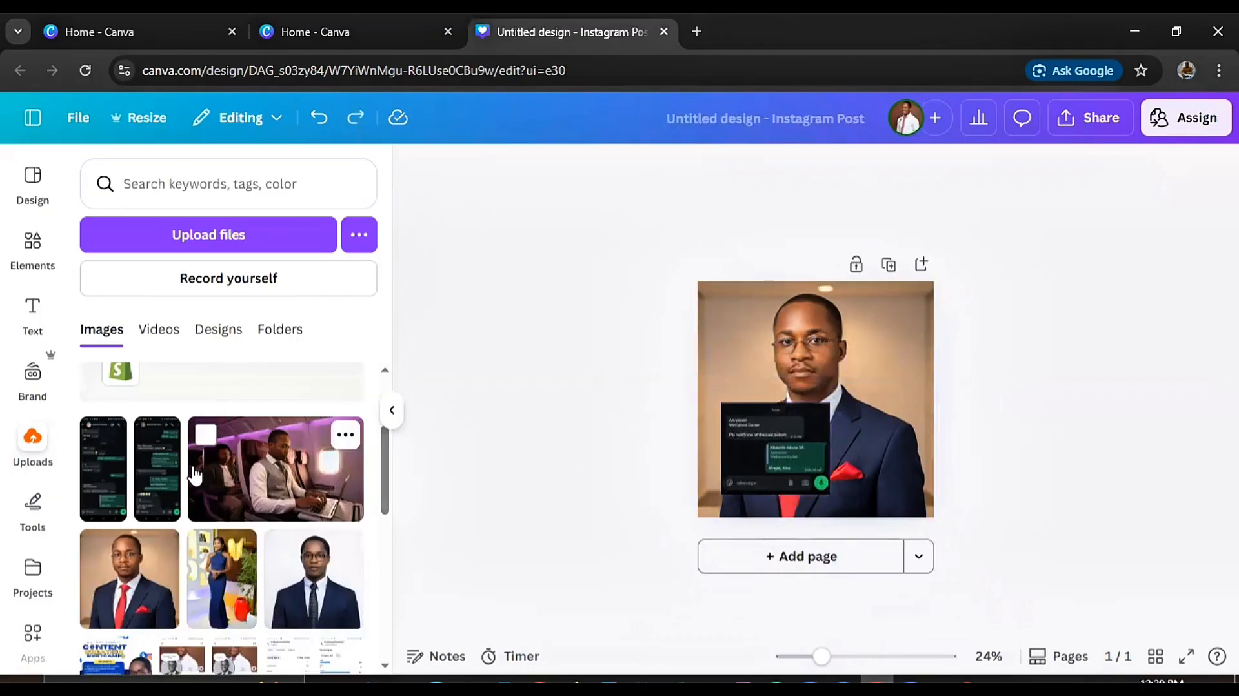
# Add the second uploaded dark chat screenshot and crop its upper and lower parts down to a few messages
pyautogui.click(157, 475)
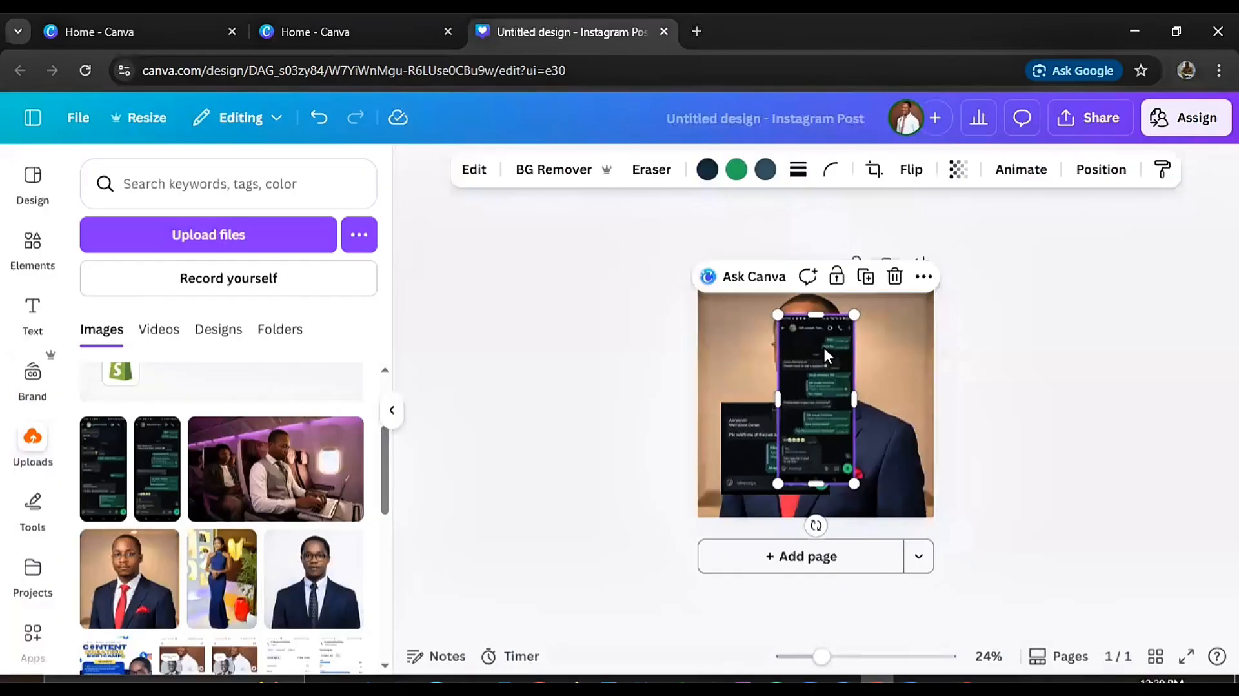
pyautogui.moveTo(815, 314); pyautogui.dragTo(817, 351)
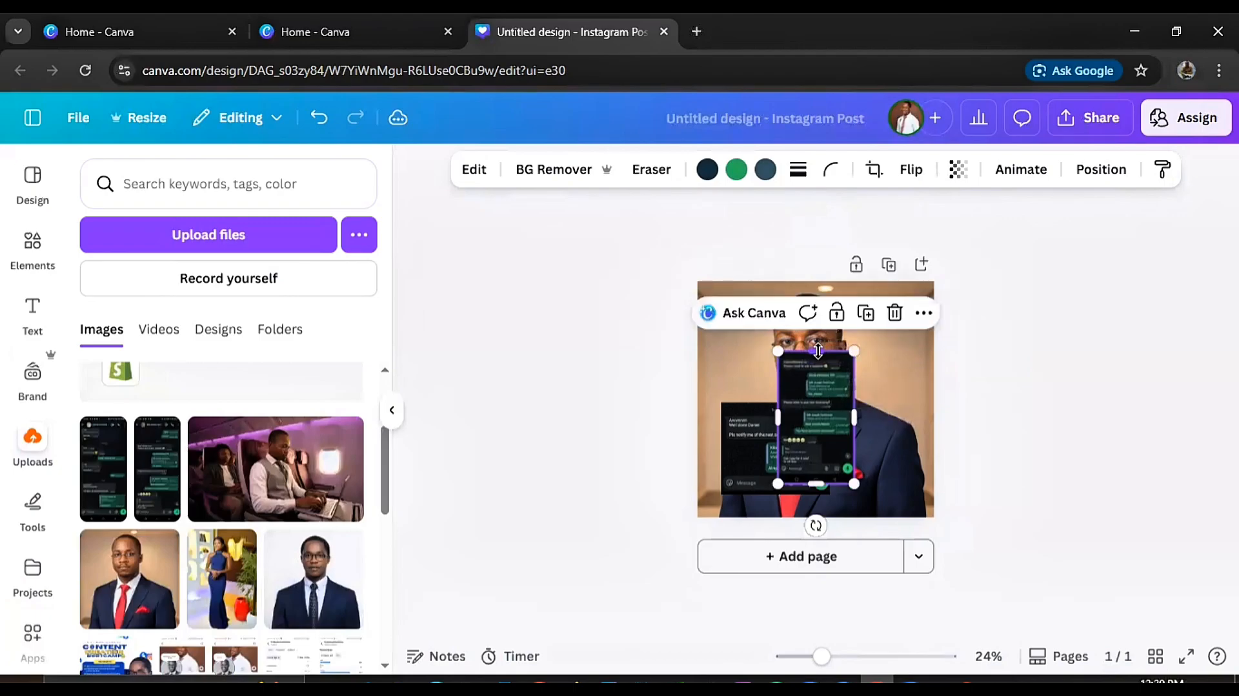
pyautogui.moveTo(816, 483); pyautogui.dragTo(820, 405)
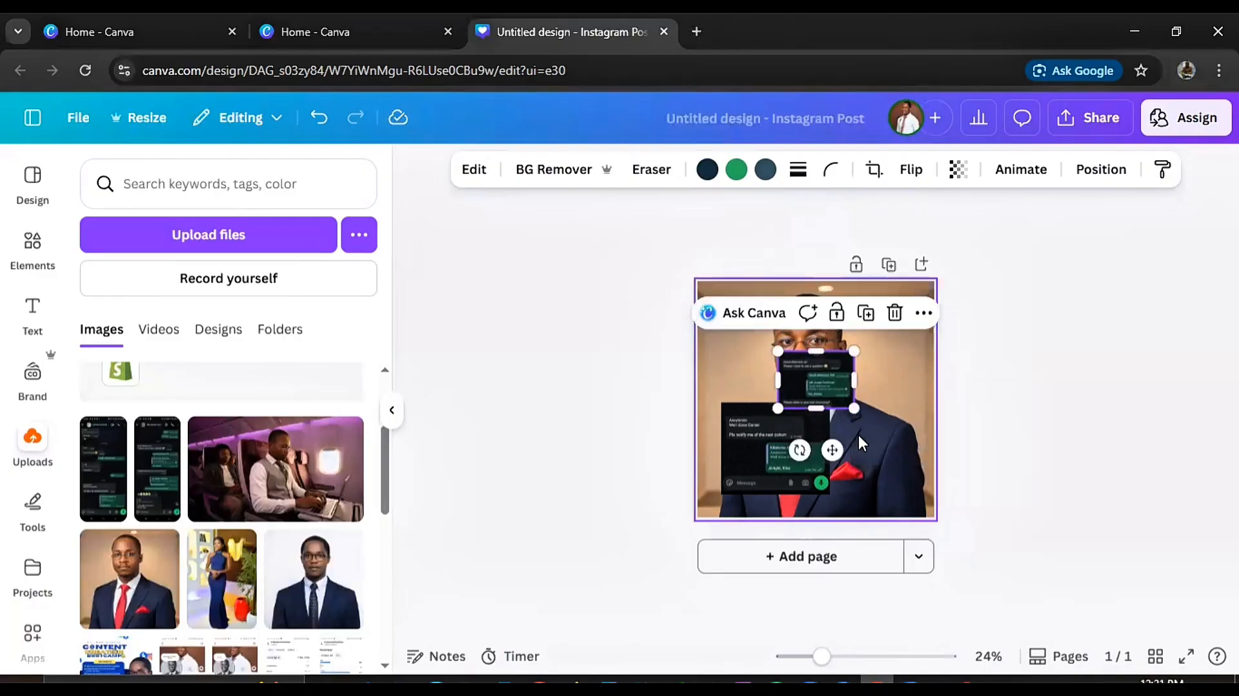
pyautogui.click(910, 468)
# Scale both chat screenshots to a similar size and arrange them side by side across the lower part of the suit
pyautogui.moveTo(815, 370); pyautogui.dragTo(871, 422)
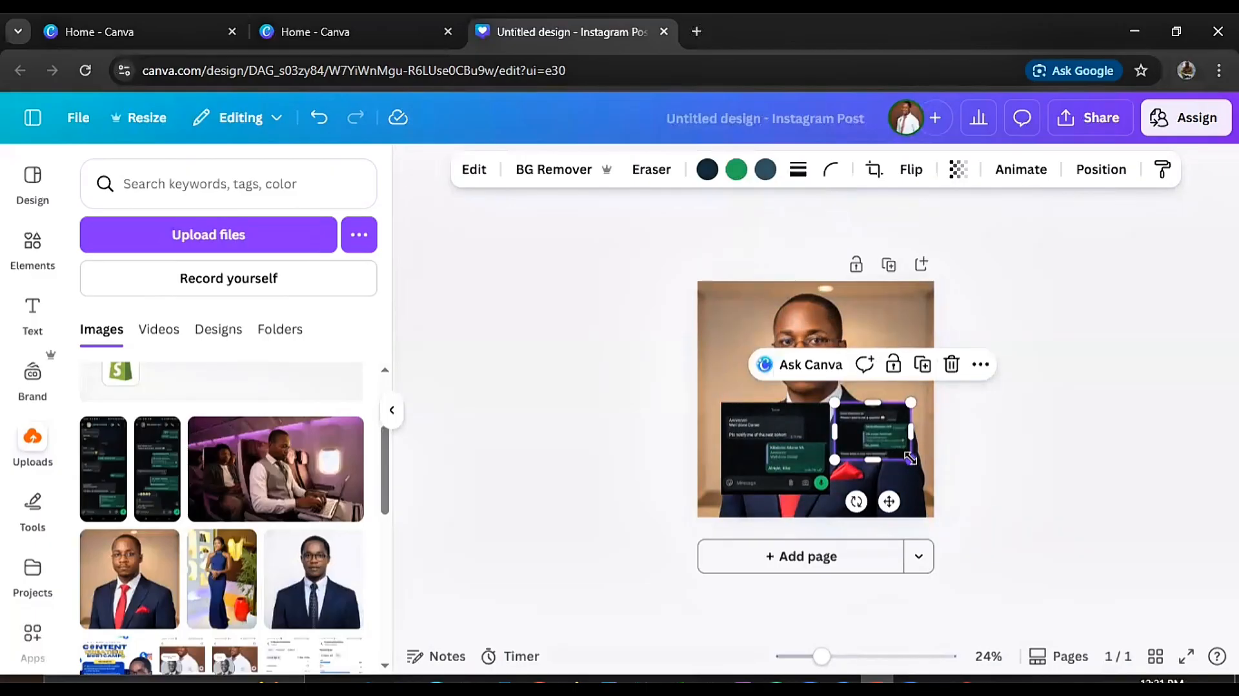
pyautogui.moveTo(911, 458); pyautogui.dragTo(913, 459)
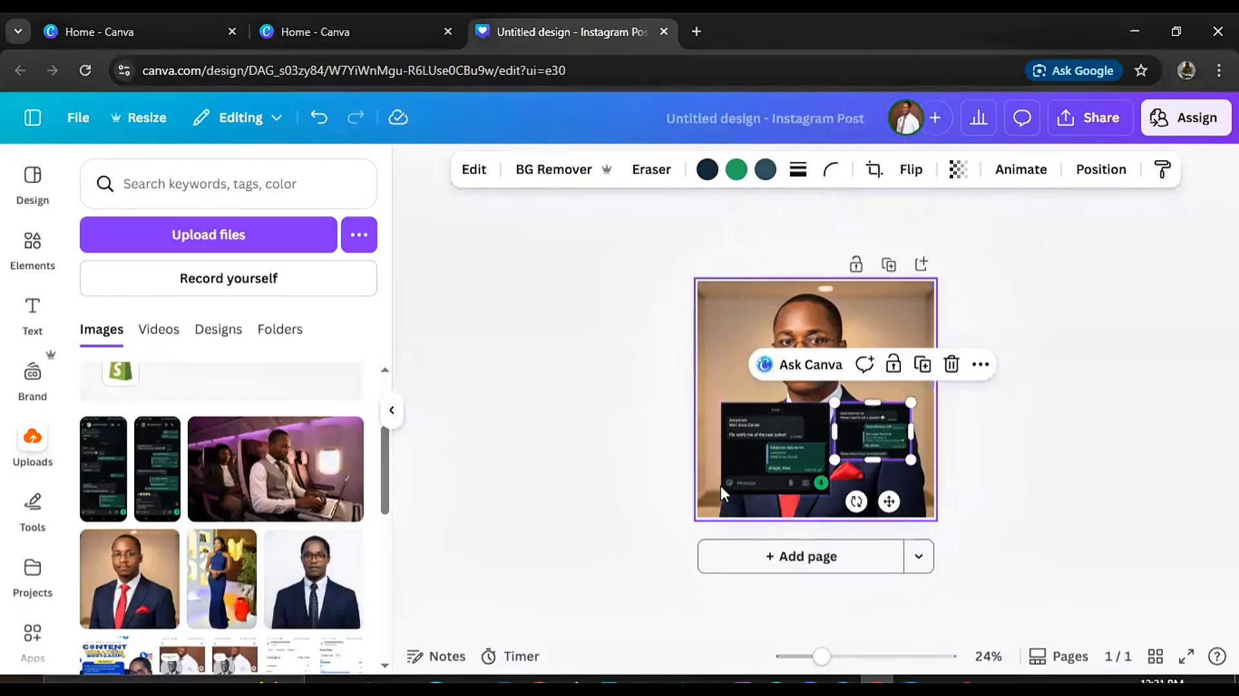
pyautogui.click(742, 467)
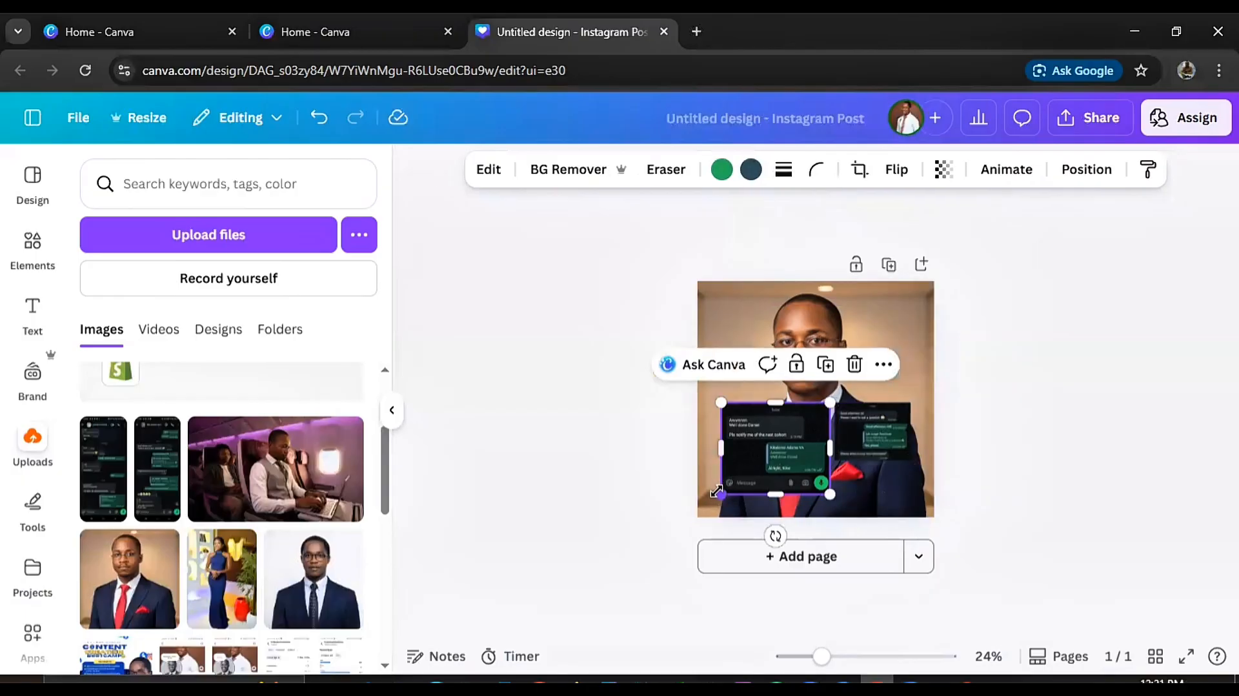
pyautogui.moveTo(721, 494); pyautogui.dragTo(736, 469)
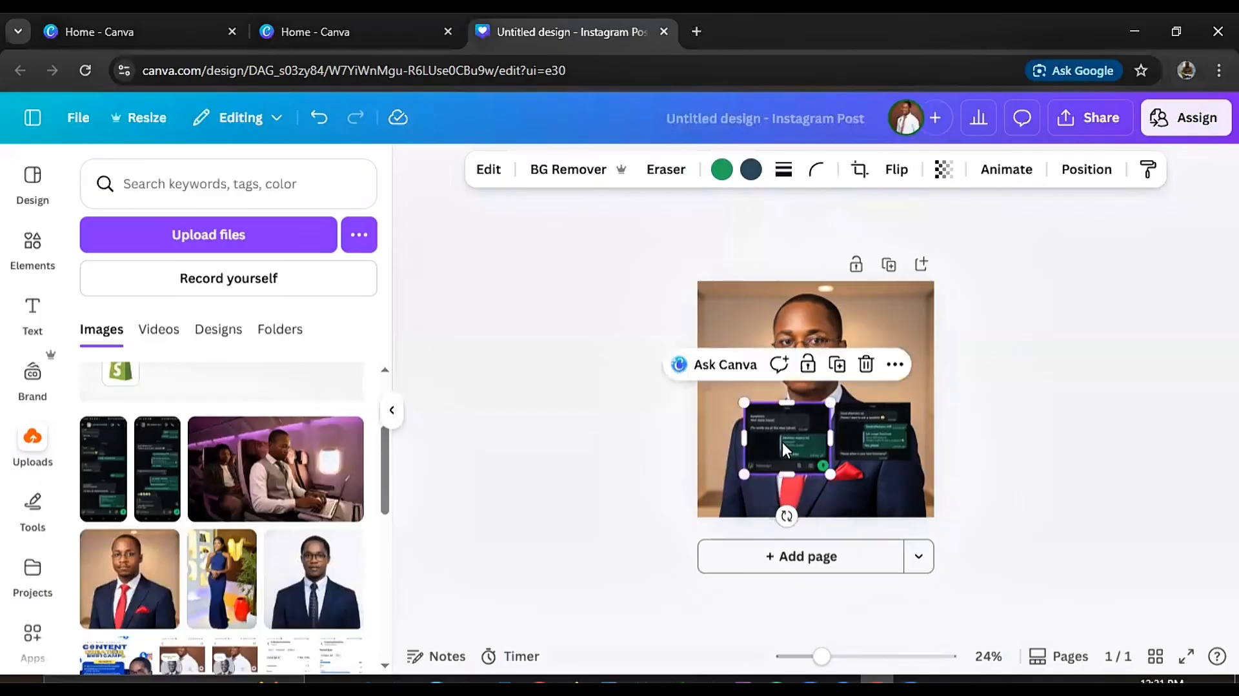
pyautogui.moveTo(789, 432); pyautogui.dragTo(769, 454)
pyautogui.moveTo(865, 434)
pyautogui.mouseDown()
pyautogui.moveTo(846, 454)
pyautogui.moveTo(902, 416)
pyautogui.moveTo(876, 452)
pyautogui.mouseUp()
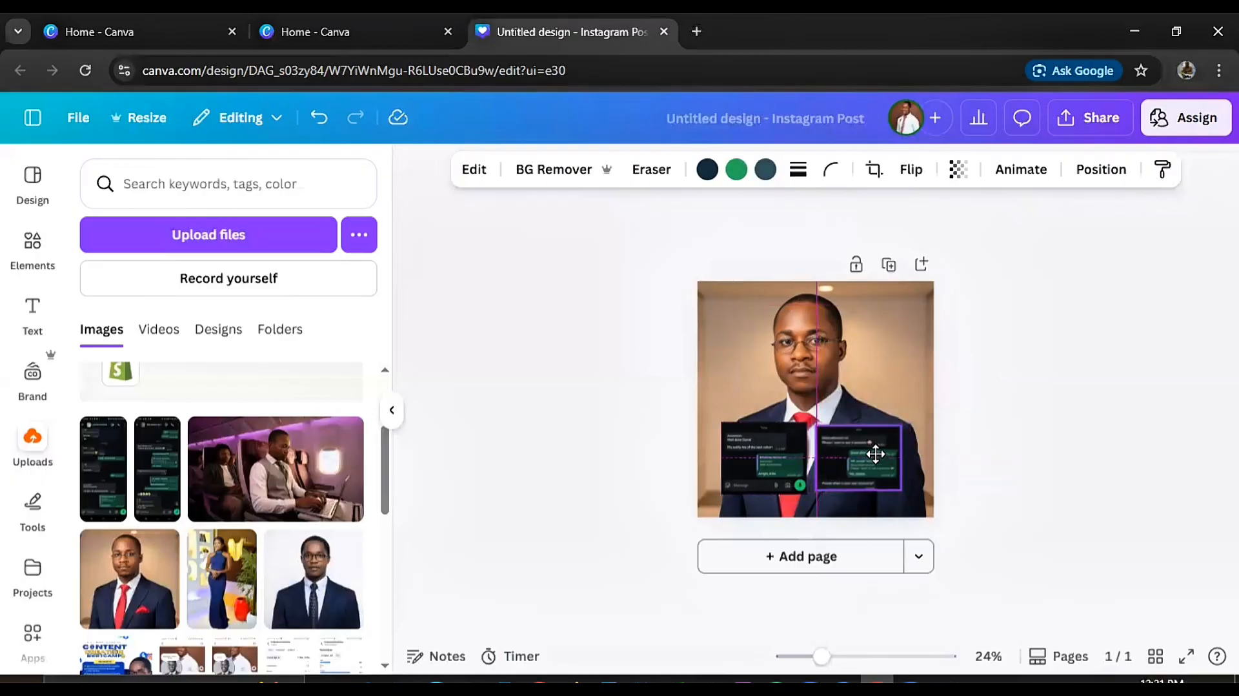
pyautogui.click(976, 446)
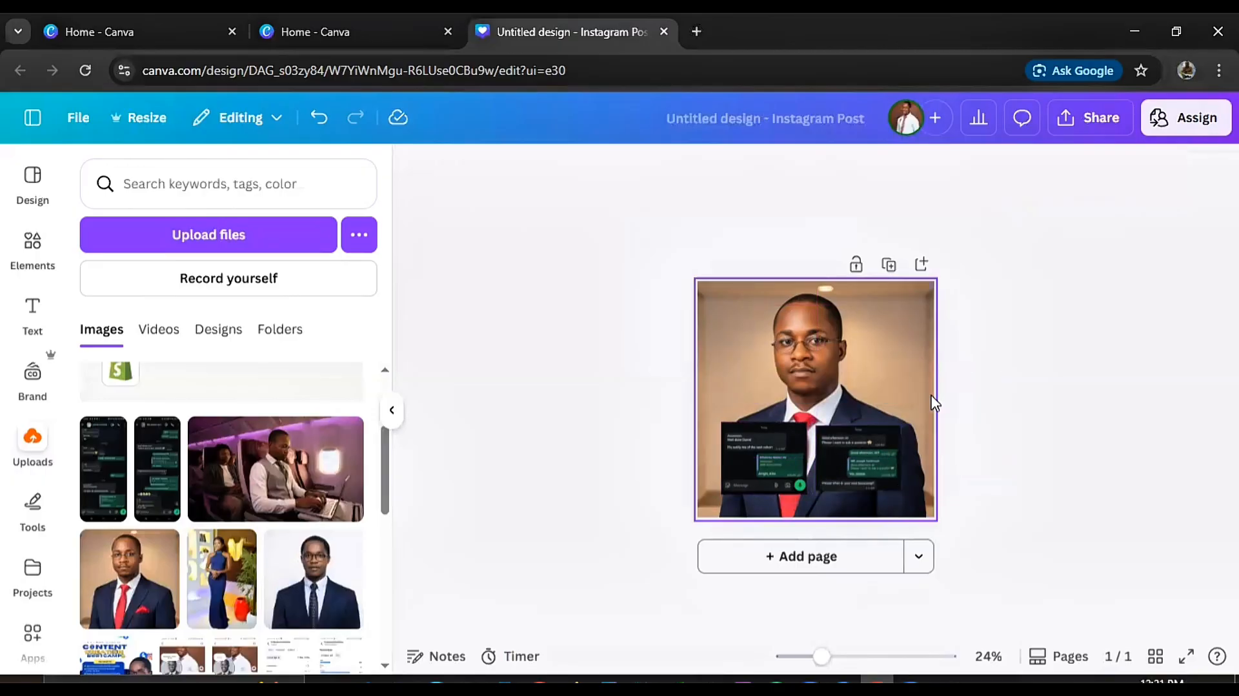
# Add the black rectangle from the recently used elements to the page
pyautogui.moveTo(825, 657)
pyautogui.mouseDown()
pyautogui.moveTo(852, 655)
pyautogui.moveTo(825, 657)
pyautogui.mouseUp()
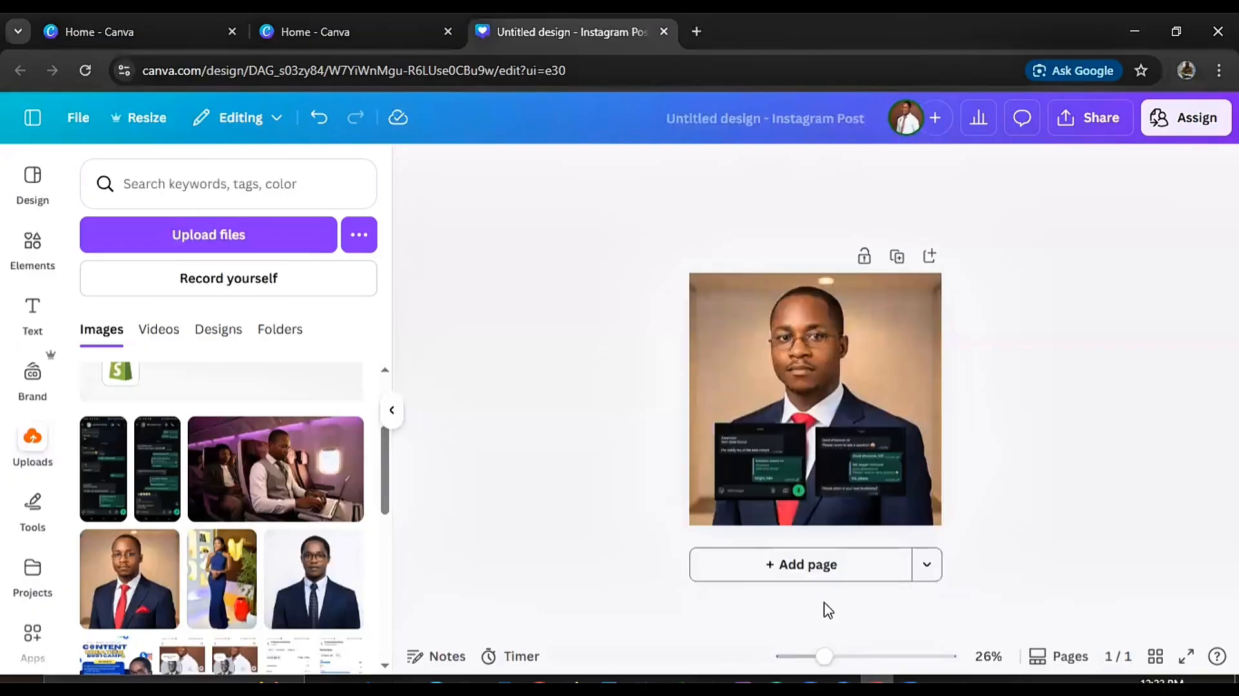
pyautogui.click(870, 456)
pyautogui.press('Escape')
pyautogui.click(30, 252)
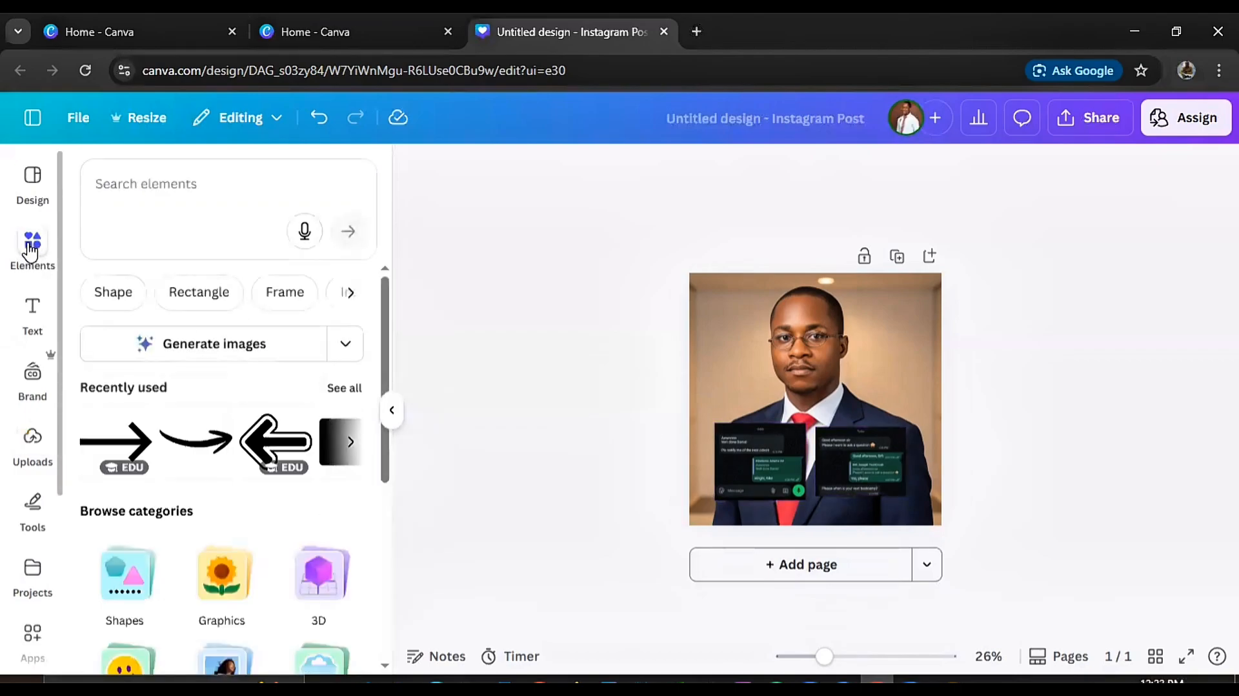
pyautogui.click(345, 390)
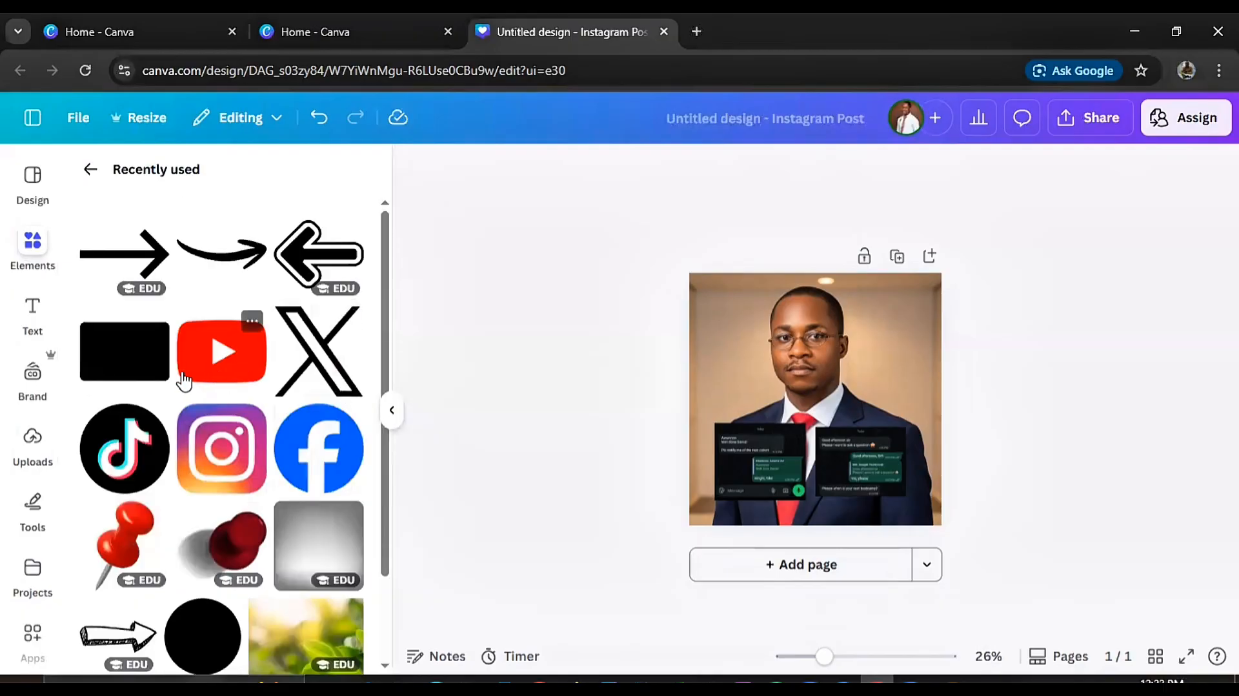
pyautogui.click(118, 355)
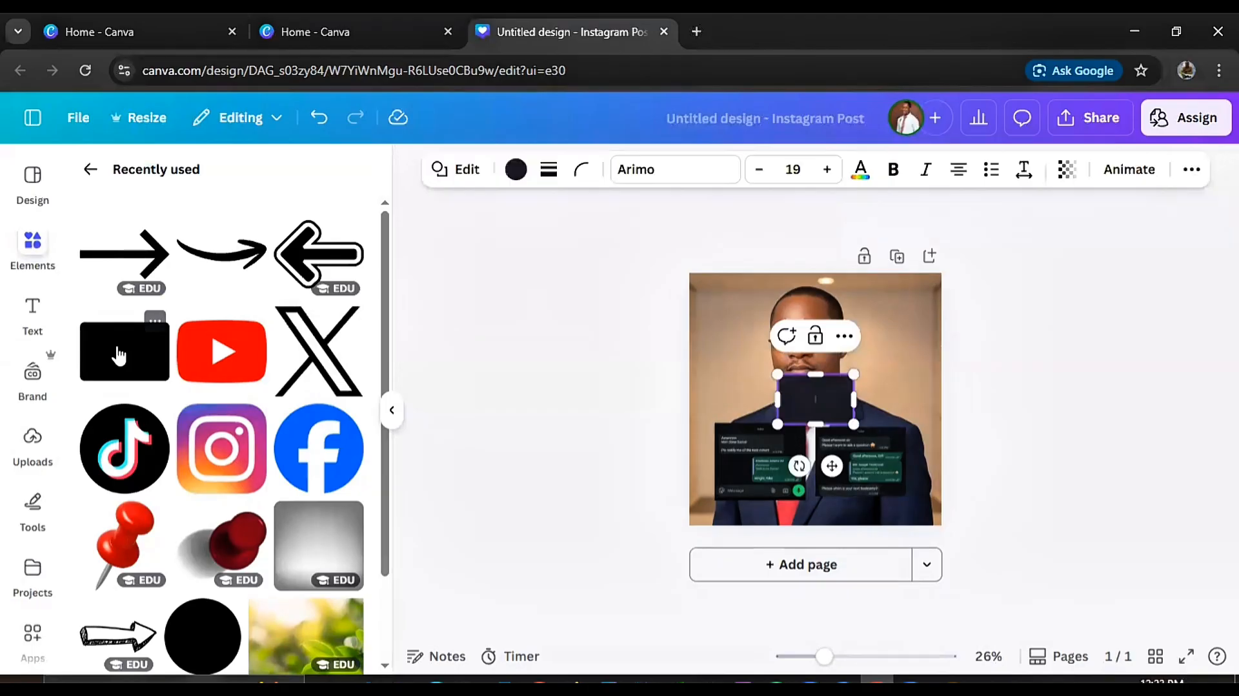
# Reduce the black rectangle's height to a thin horizontal strip
pyautogui.click(920, 391)
pyautogui.click(808, 386)
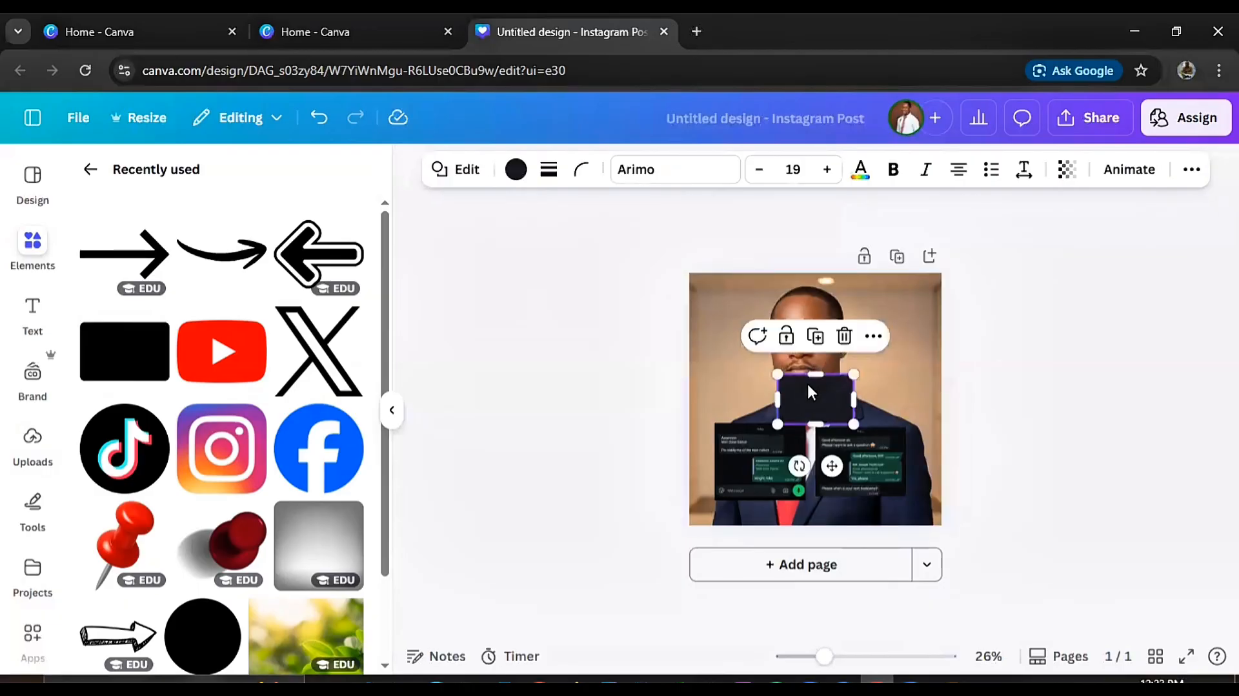
pyautogui.moveTo(814, 371); pyautogui.dragTo(824, 412)
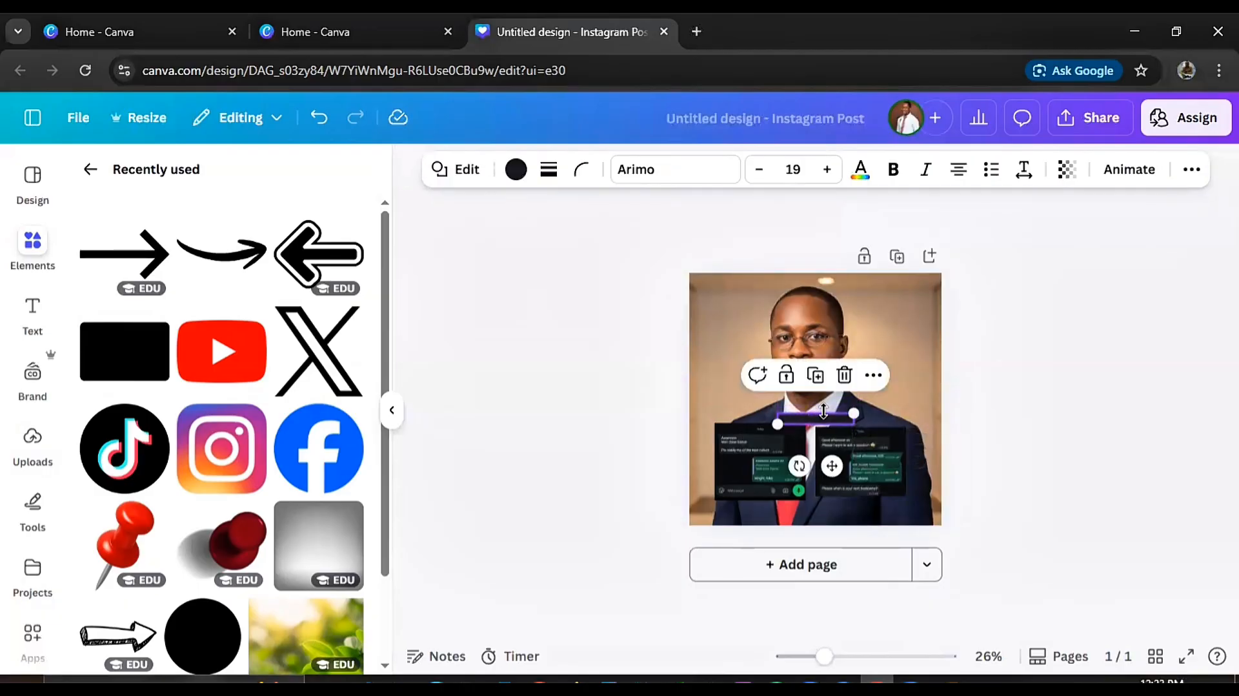
pyautogui.click(1005, 492)
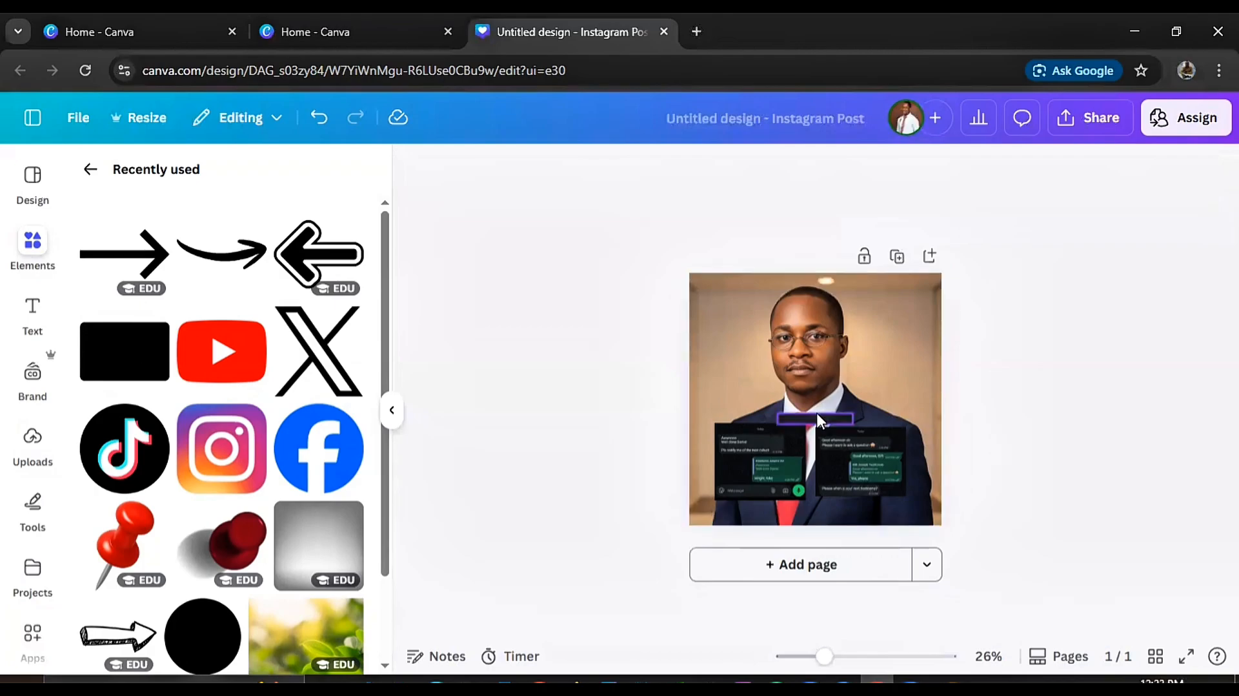
# Move the black strip onto the right-hand chat screenshot and narrow it to cover the quoted sender's name in the green reply
pyautogui.moveTo(822, 416); pyautogui.dragTo(868, 446)
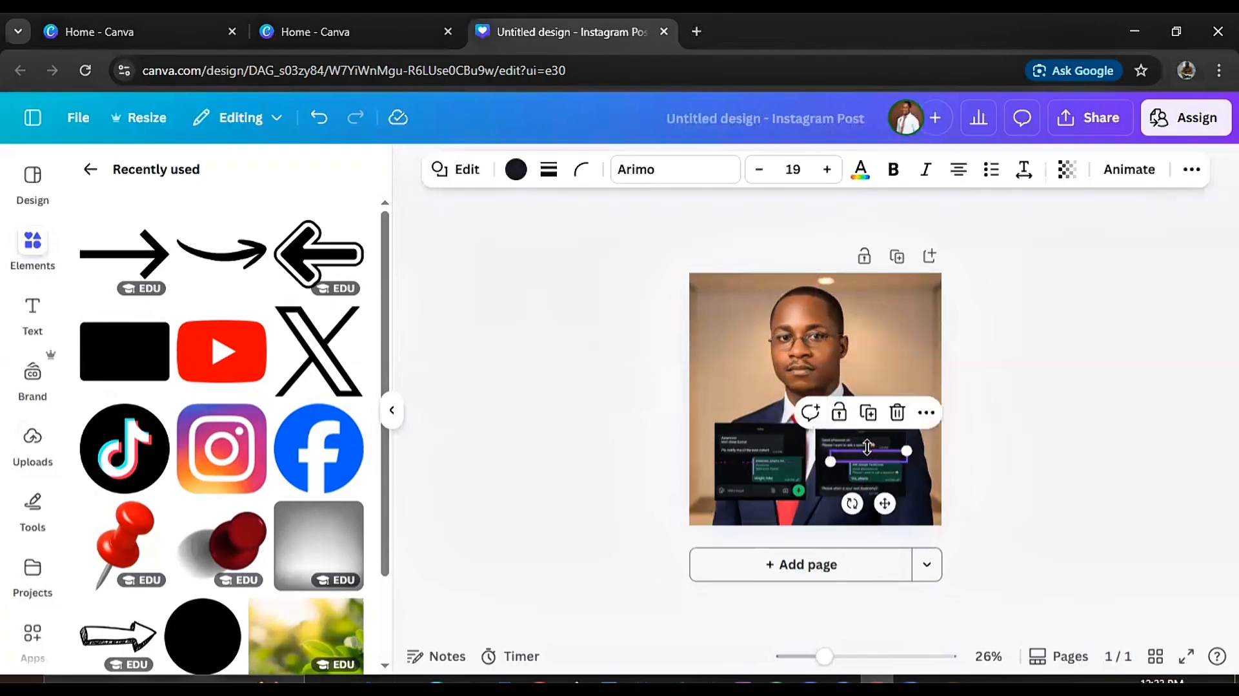
pyautogui.click(1043, 477)
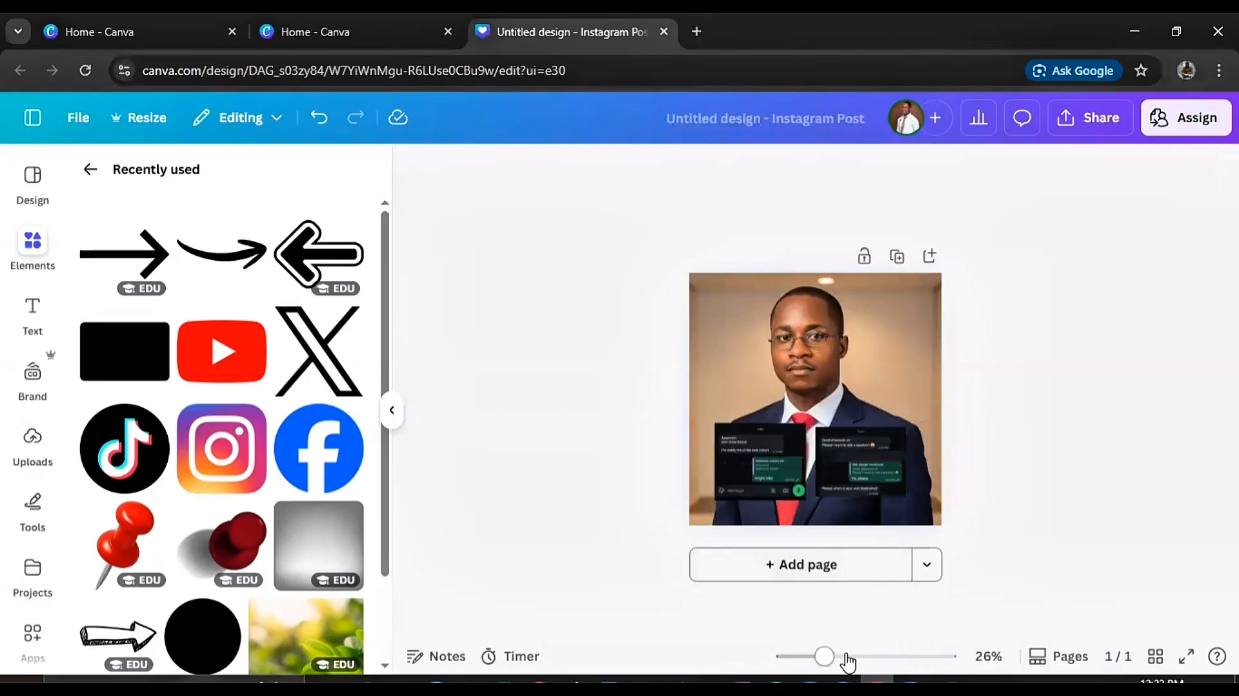
pyautogui.moveTo(828, 657); pyautogui.dragTo(843, 657)
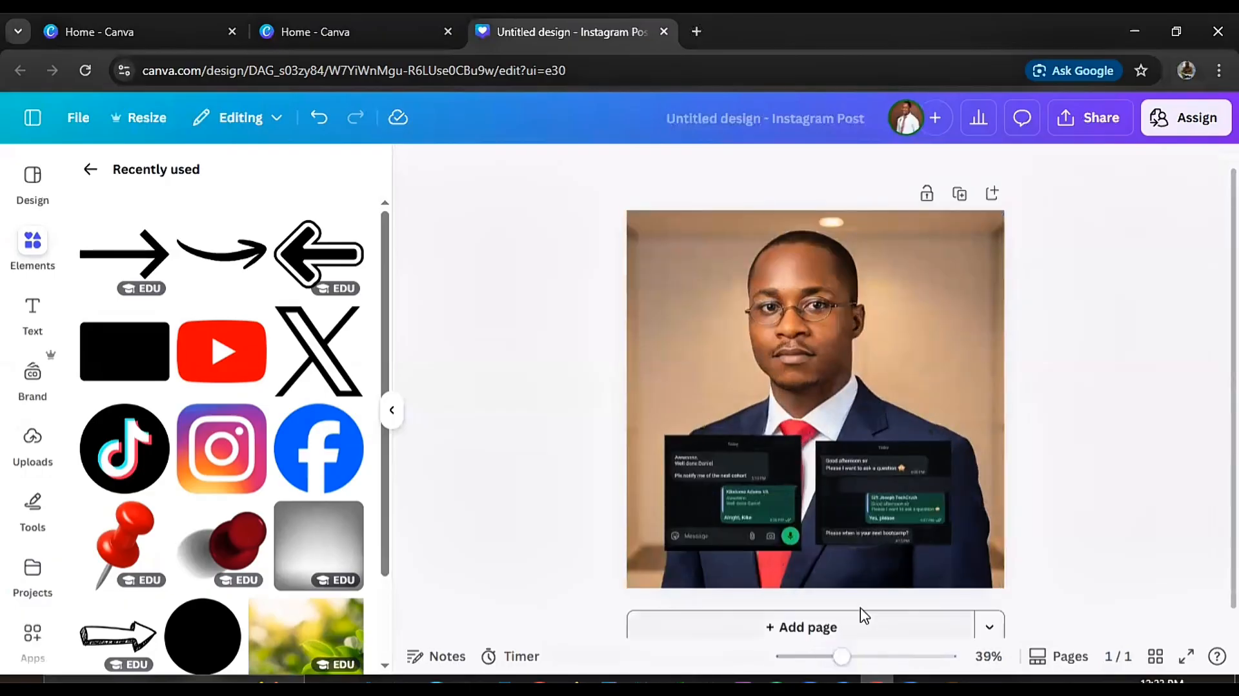
pyautogui.click(893, 488)
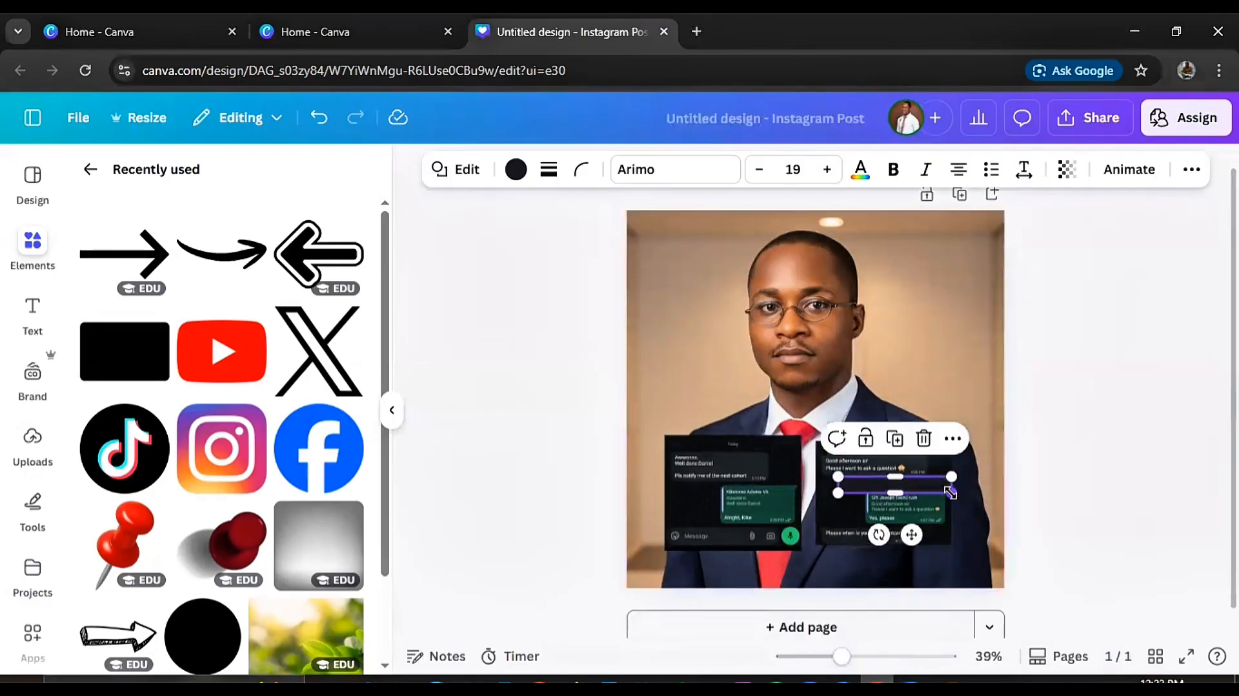
pyautogui.moveTo(950, 493); pyautogui.dragTo(923, 539)
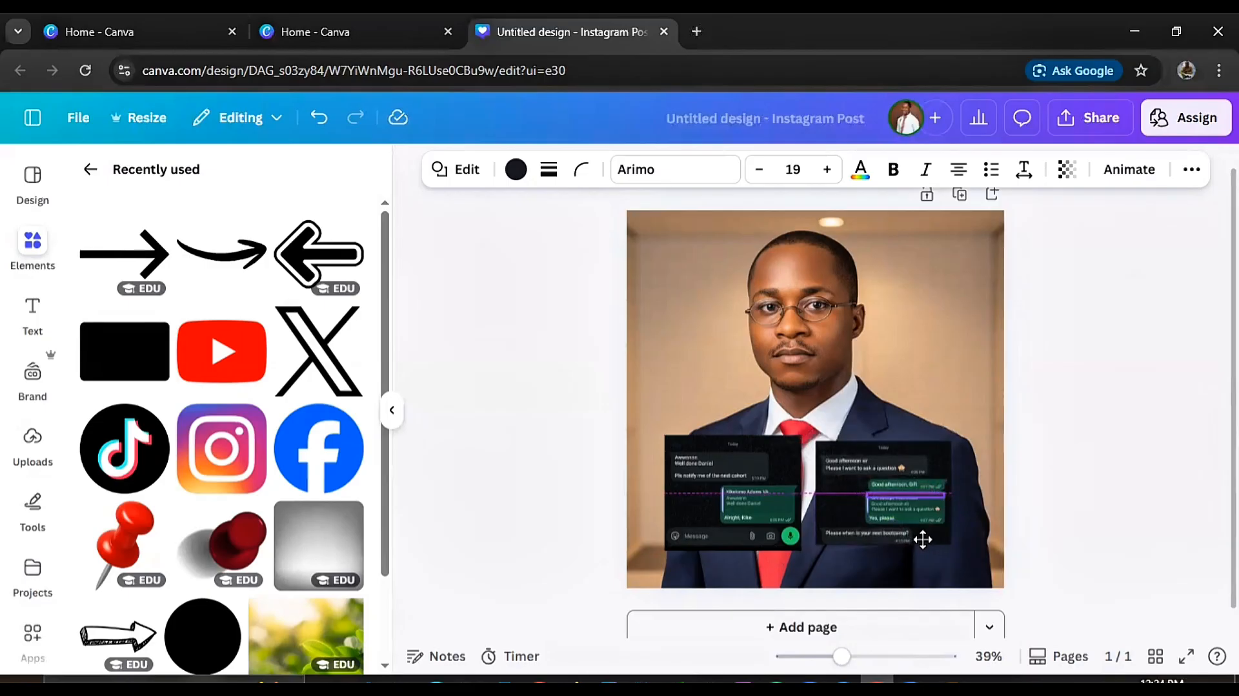
pyautogui.click(1048, 514)
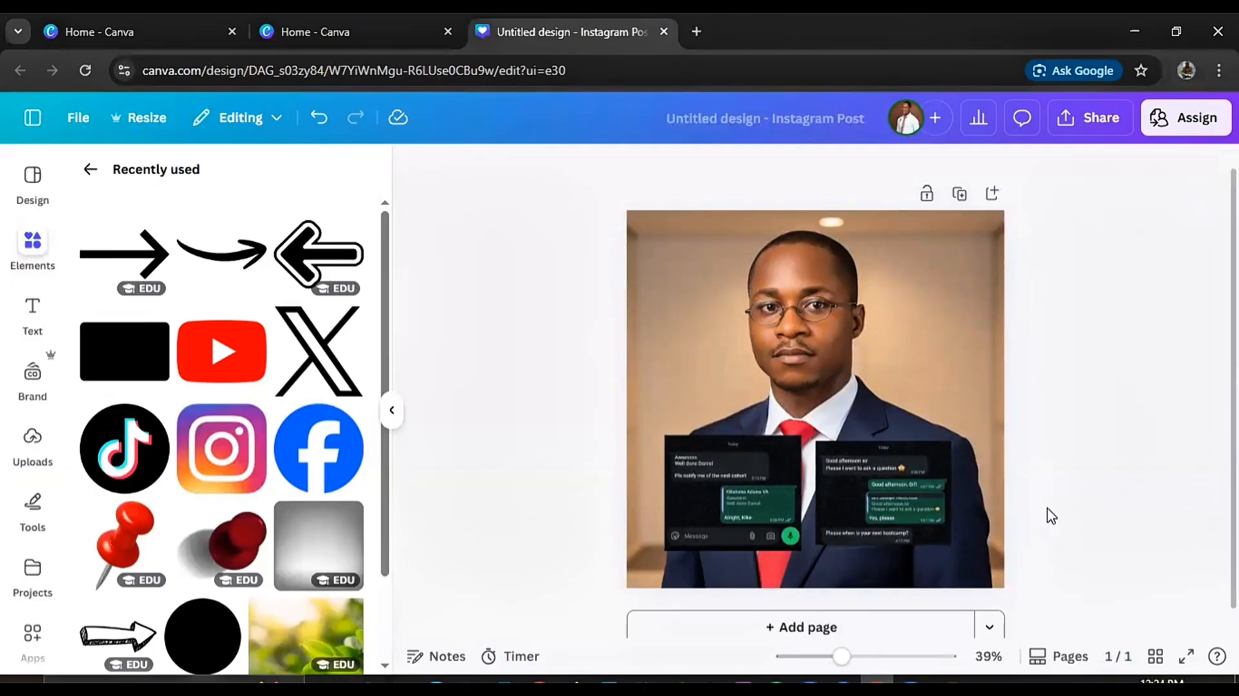
# Nudge the black strip slightly down over the quoted sender's name in the right-hand chat's green reply
pyautogui.click(924, 489)
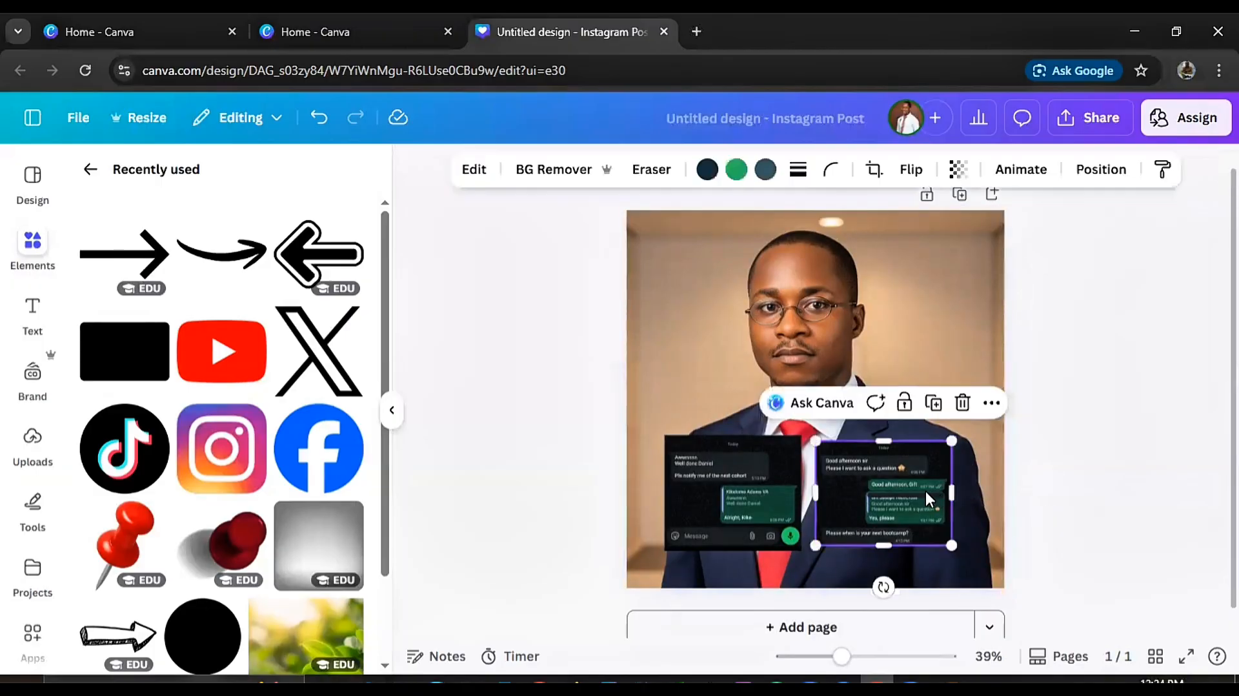
pyautogui.click(1107, 538)
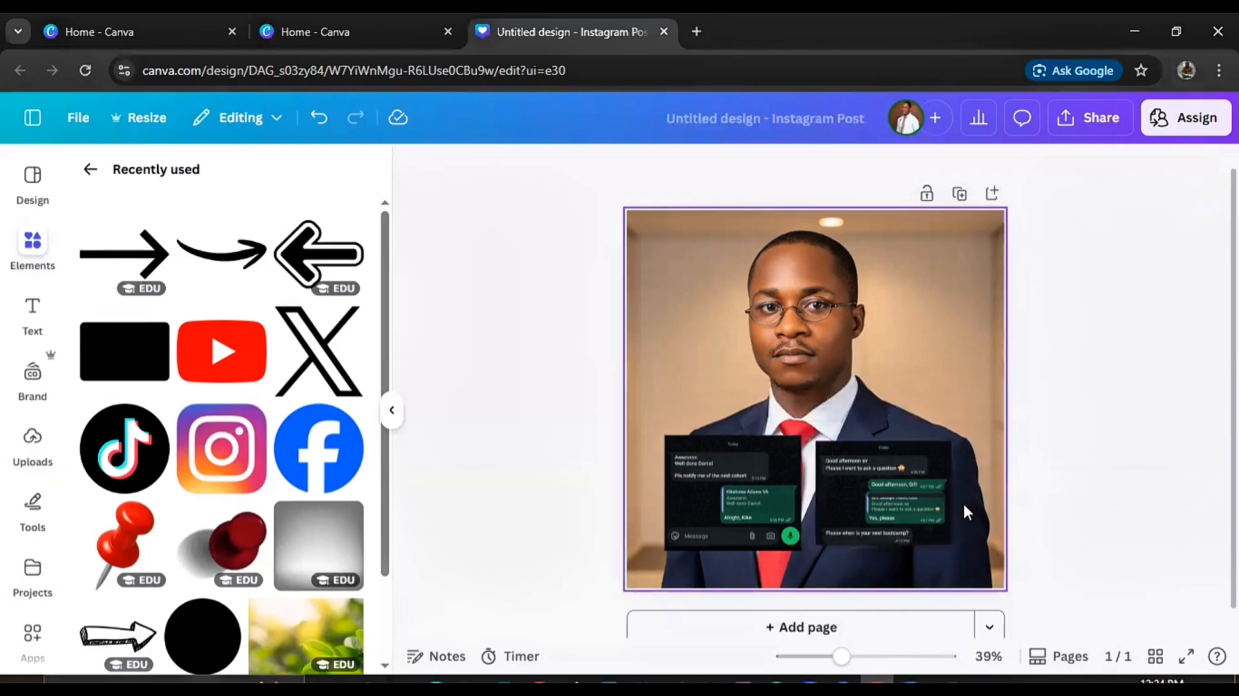
pyautogui.click(915, 493)
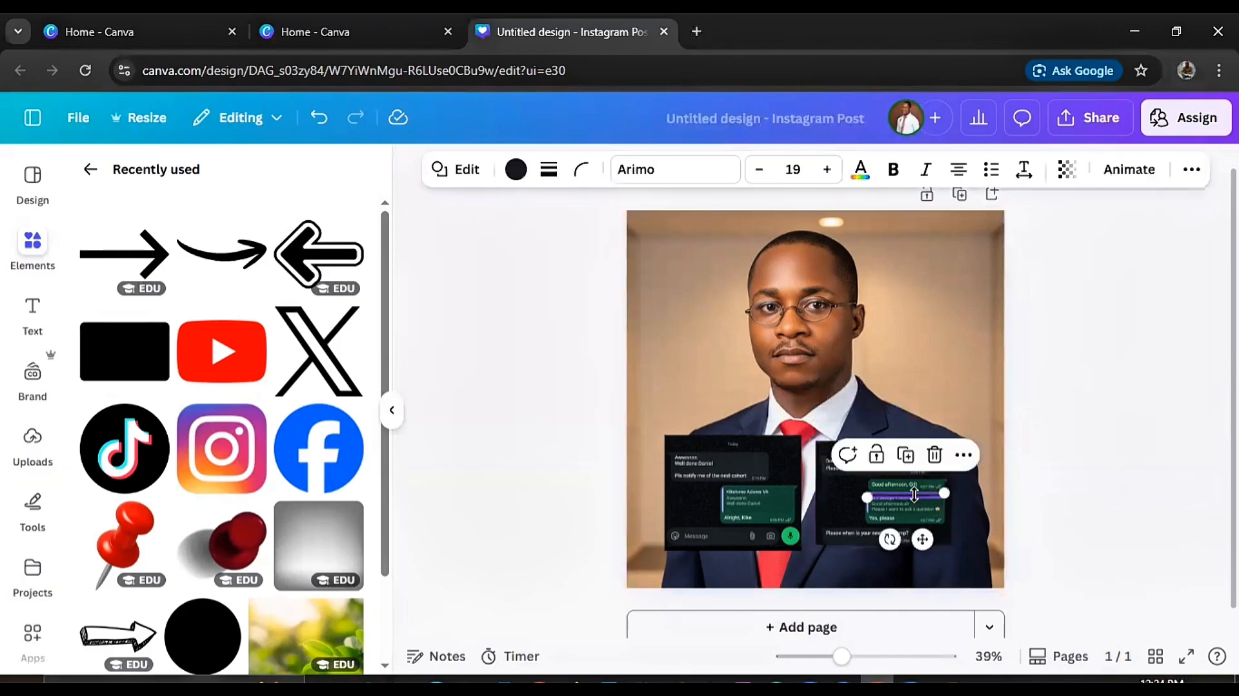
pyautogui.moveTo(915, 494); pyautogui.dragTo(915, 494)
pyautogui.press('Down')
pyautogui.press('Down')
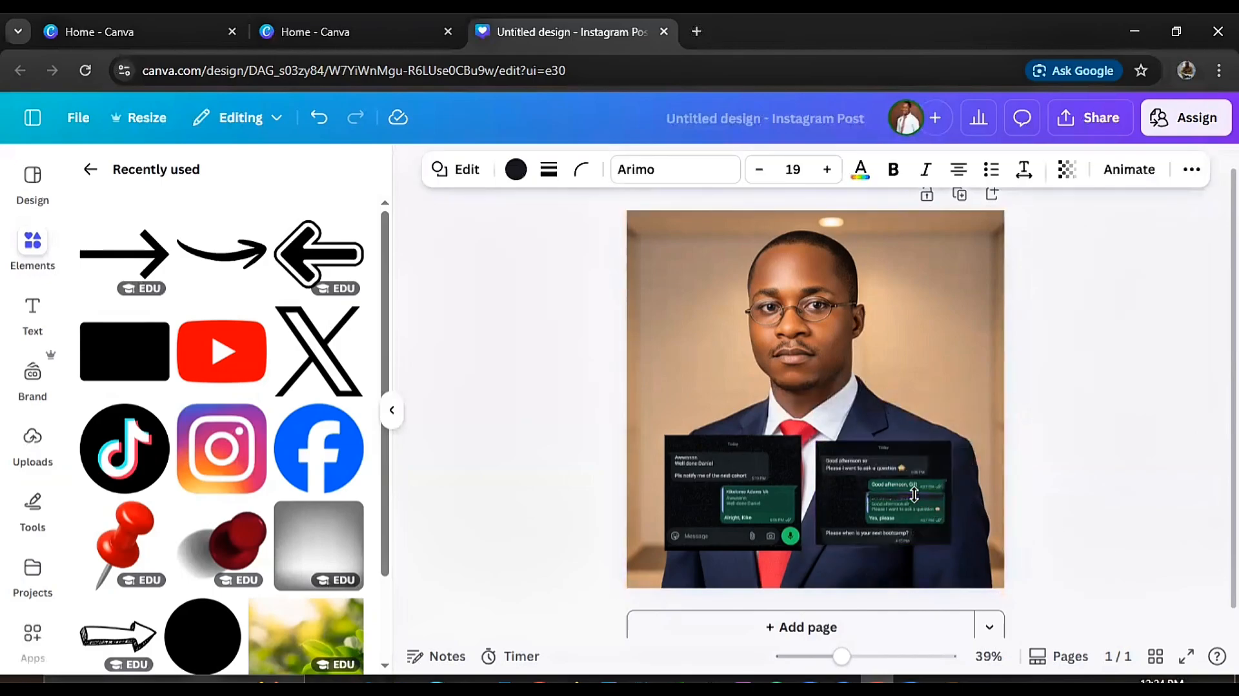
pyautogui.press('Down')
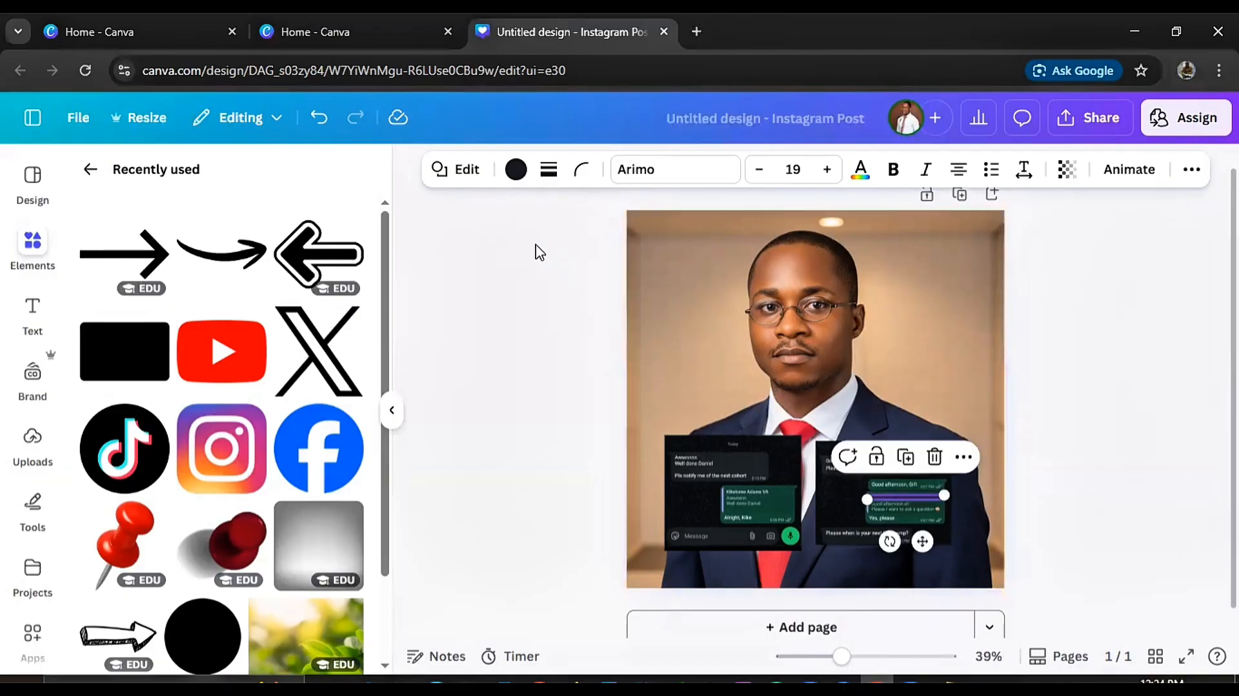
# Recolor the strip with the dark green photo color taken from the chat screenshot so it blends into the reply bubble
pyautogui.click(517, 170)
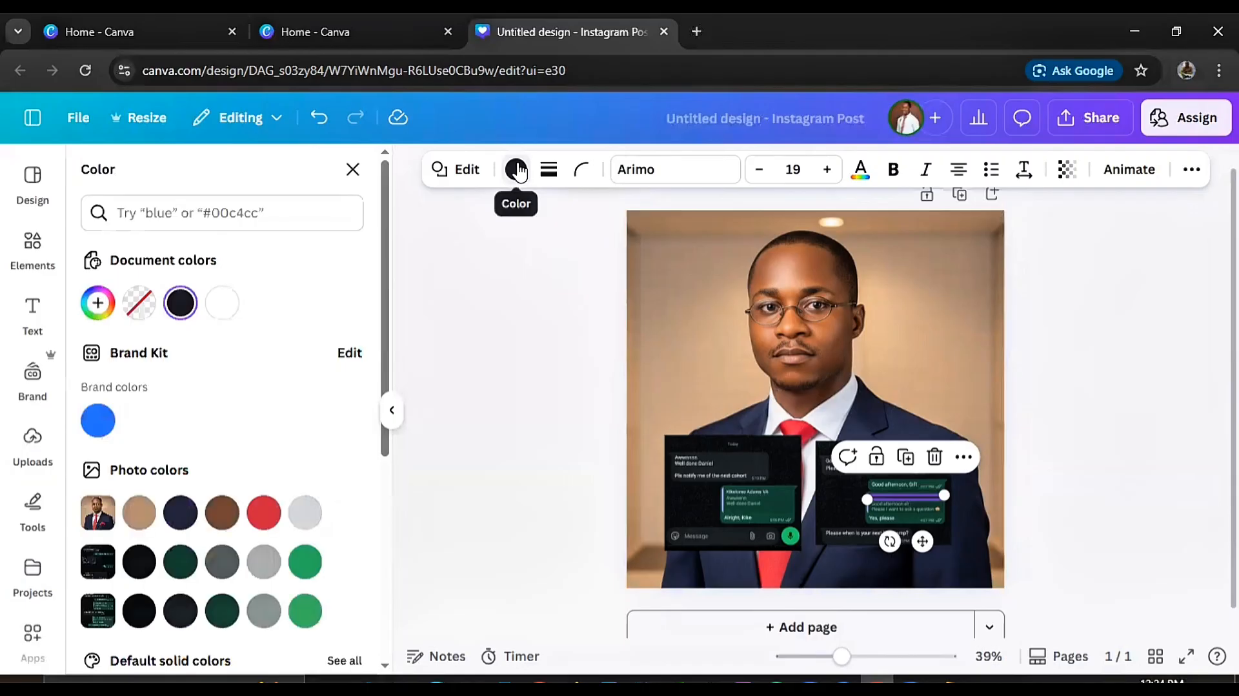
pyautogui.click(303, 564)
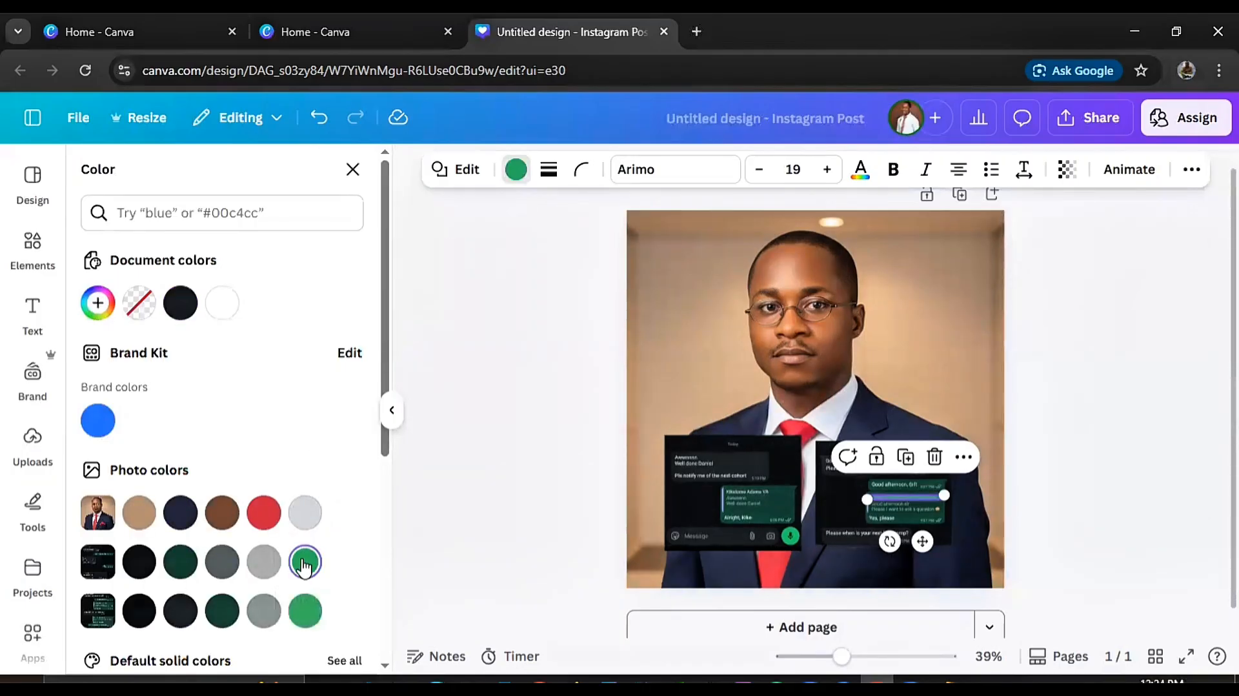
pyautogui.click(181, 562)
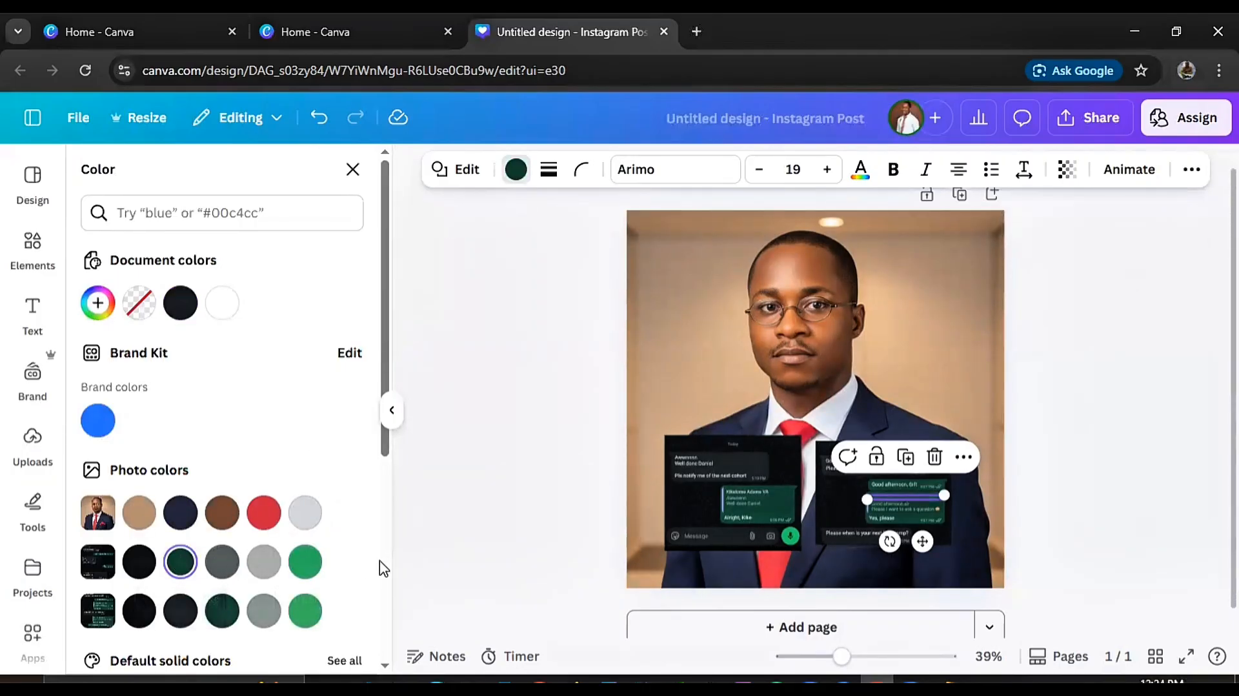
pyautogui.press('Escape')
pyautogui.click(1116, 519)
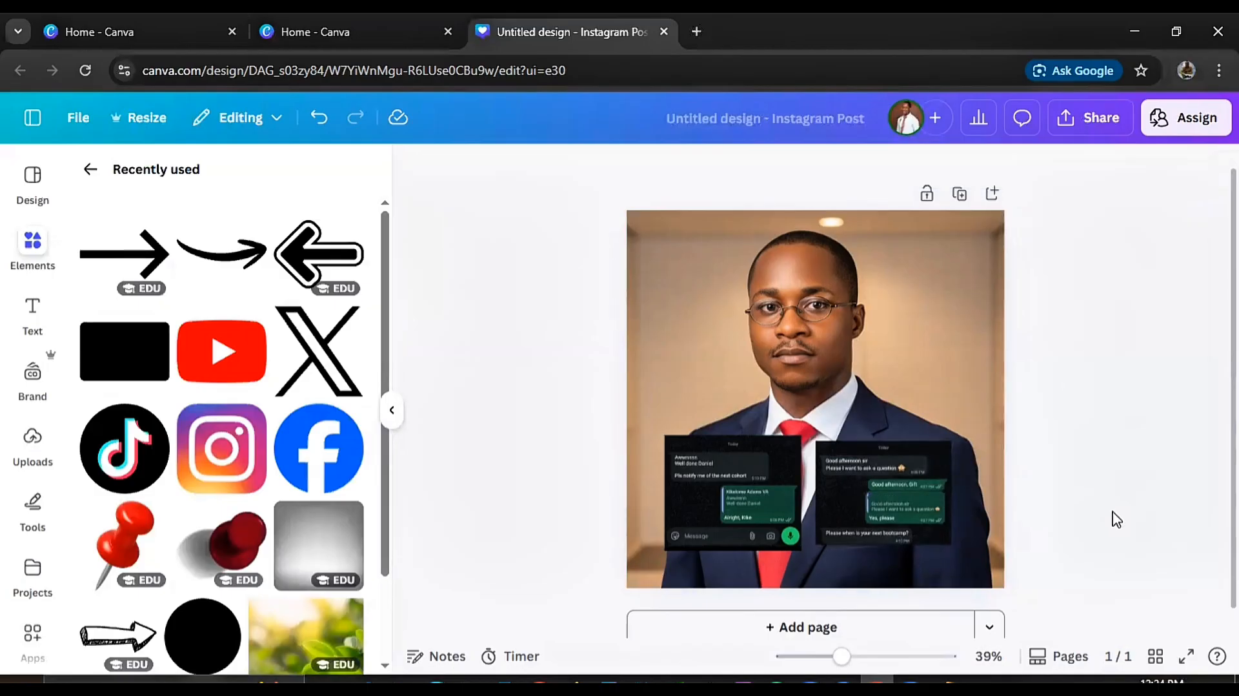
# Fine-tune the dark green strip's position inside the right-hand chat's reply bubble
pyautogui.click(913, 497)
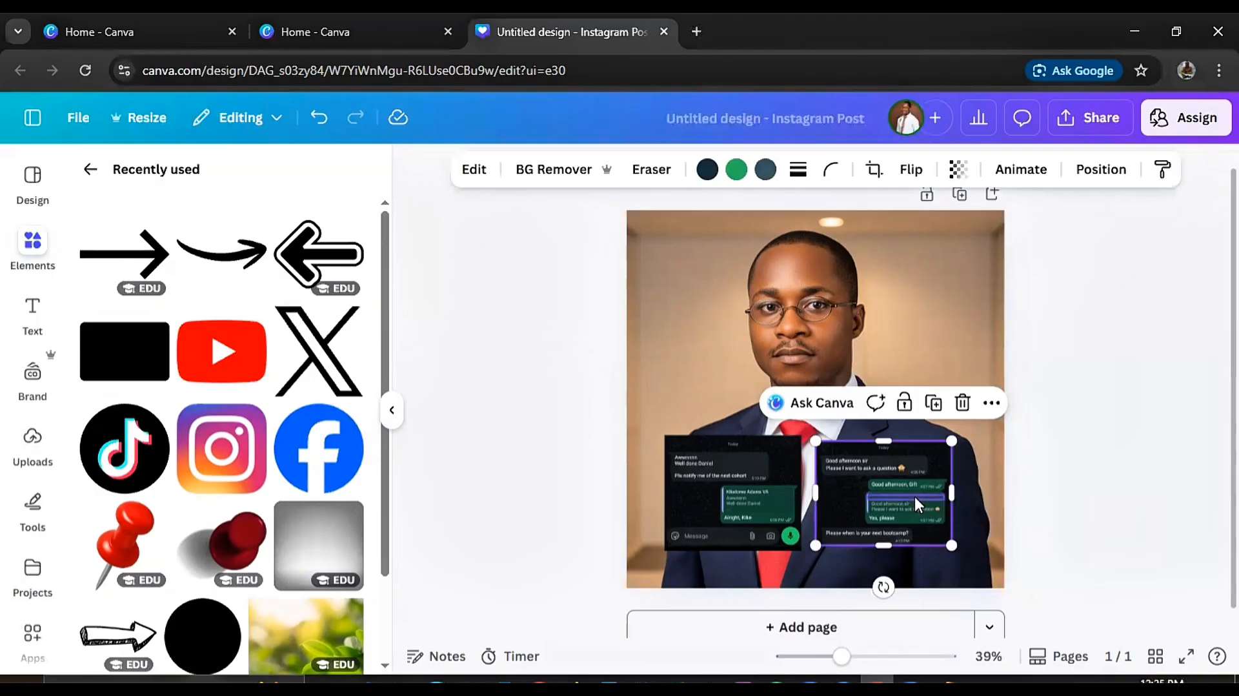
pyautogui.click(915, 497)
pyautogui.press('Up')
pyautogui.press('Up')
pyautogui.press('Up')
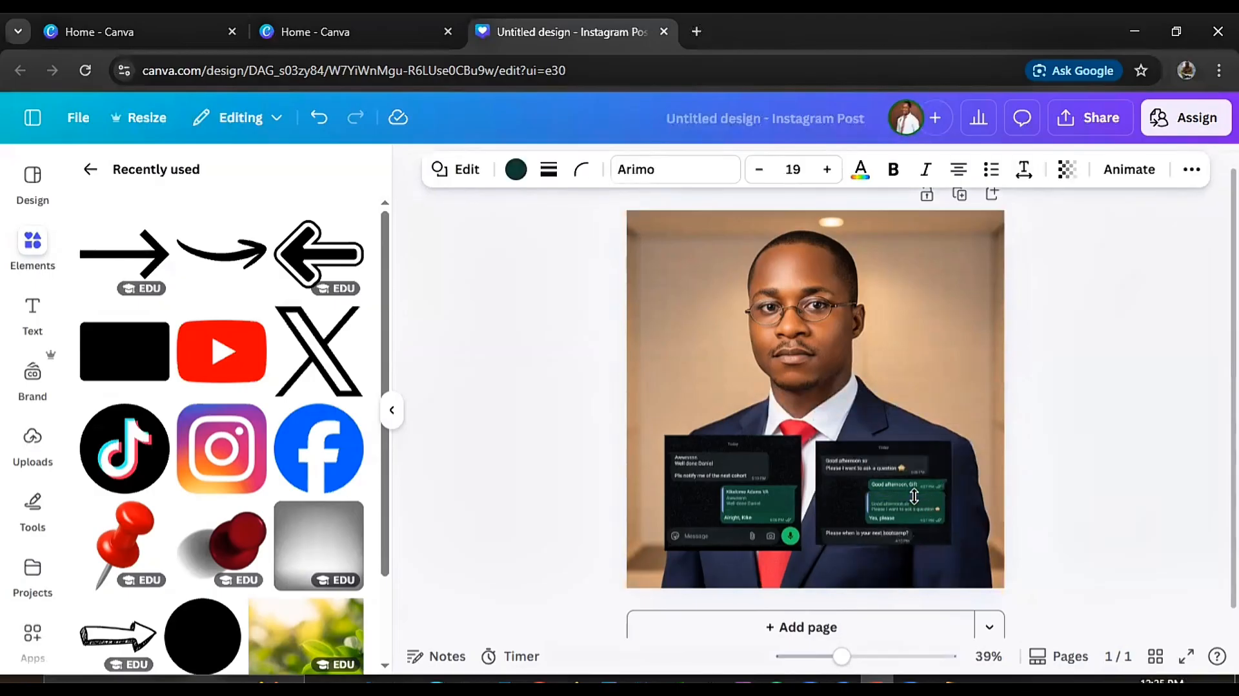
pyautogui.press('Up')
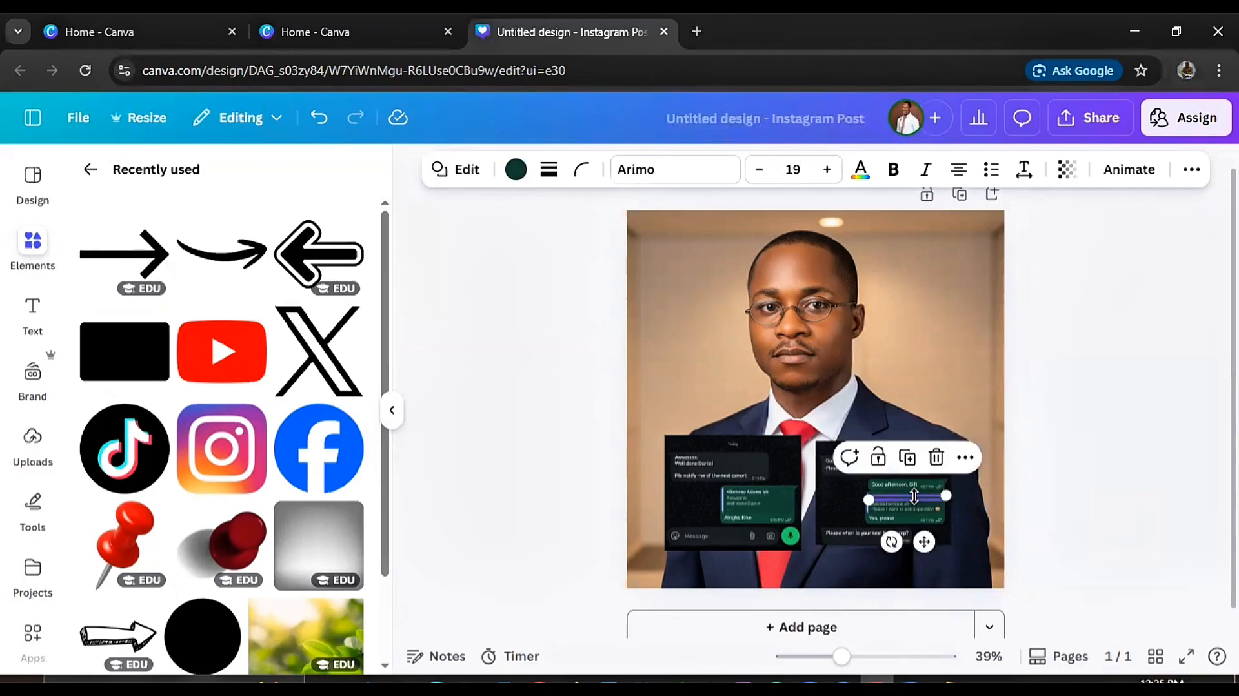
pyautogui.click(1141, 471)
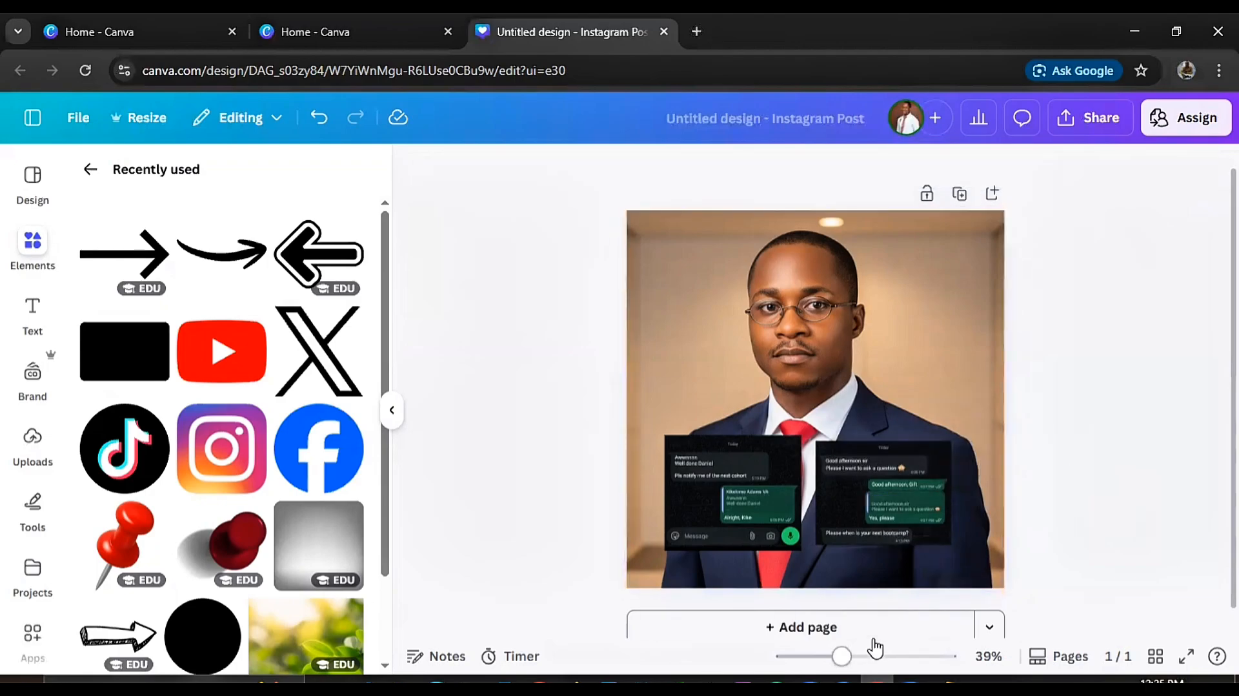
# Duplicate the dark green strip and place the copy over the quoted sender's name in the left-hand chat screenshot
pyautogui.moveTo(844, 656); pyautogui.dragTo(856, 659)
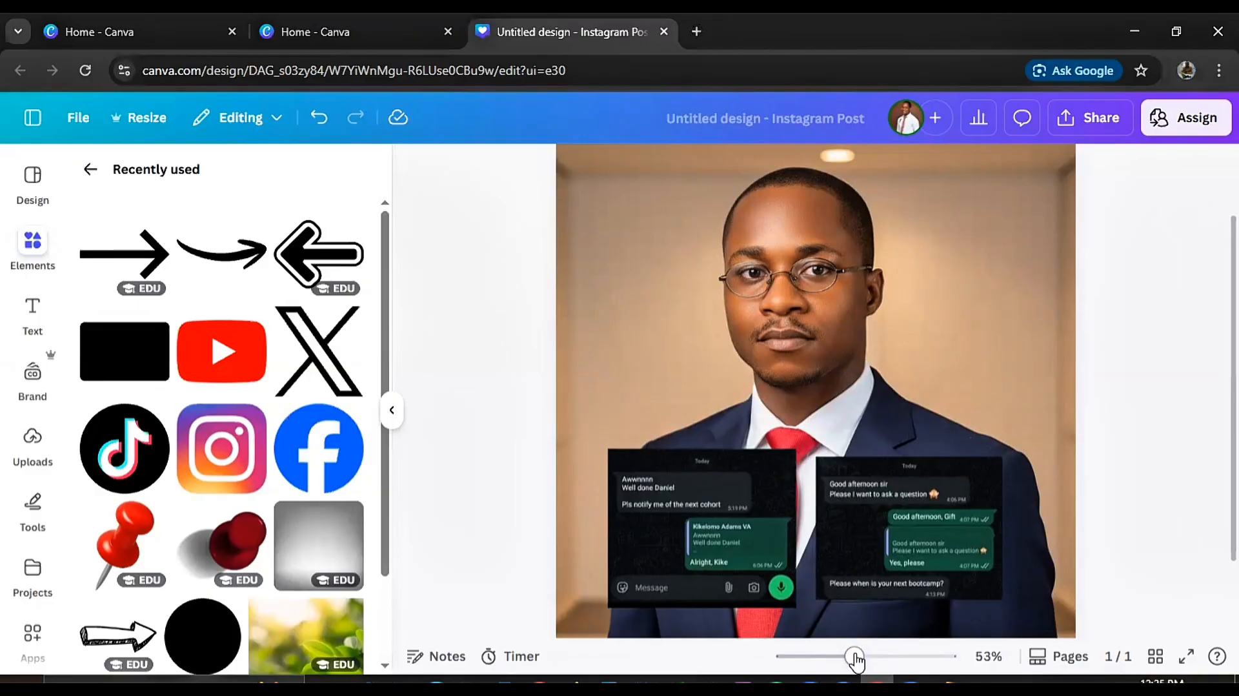
pyautogui.click(946, 530)
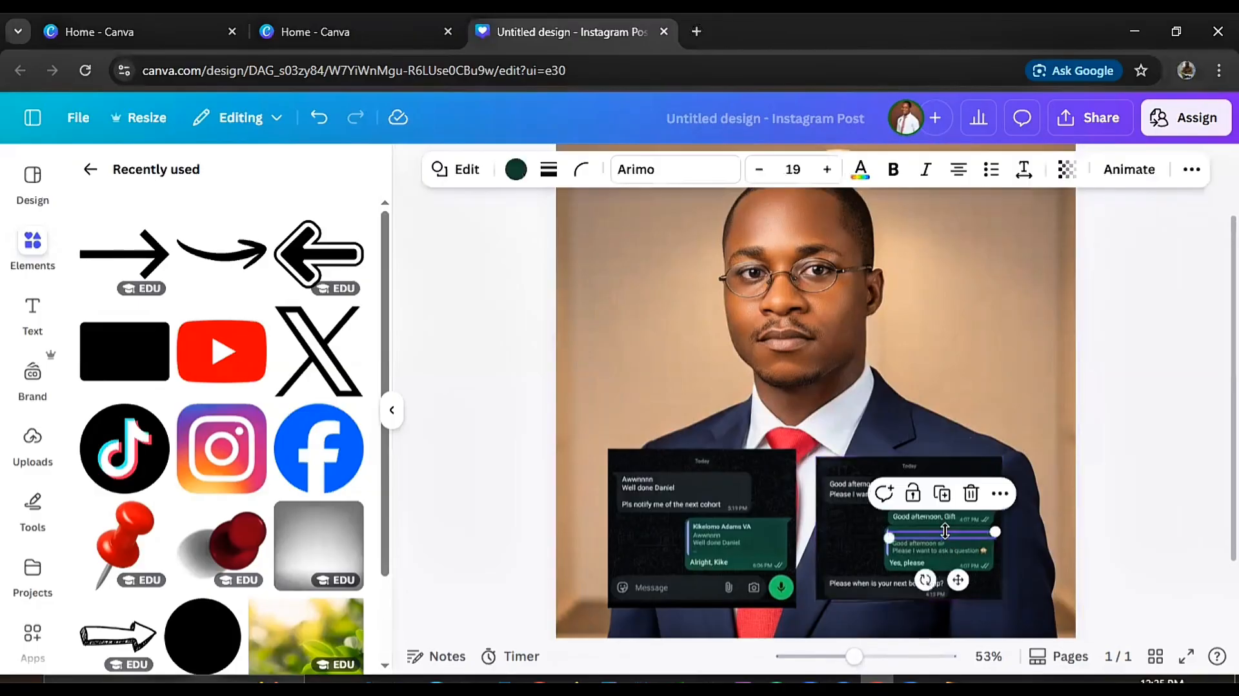
pyautogui.click(942, 493)
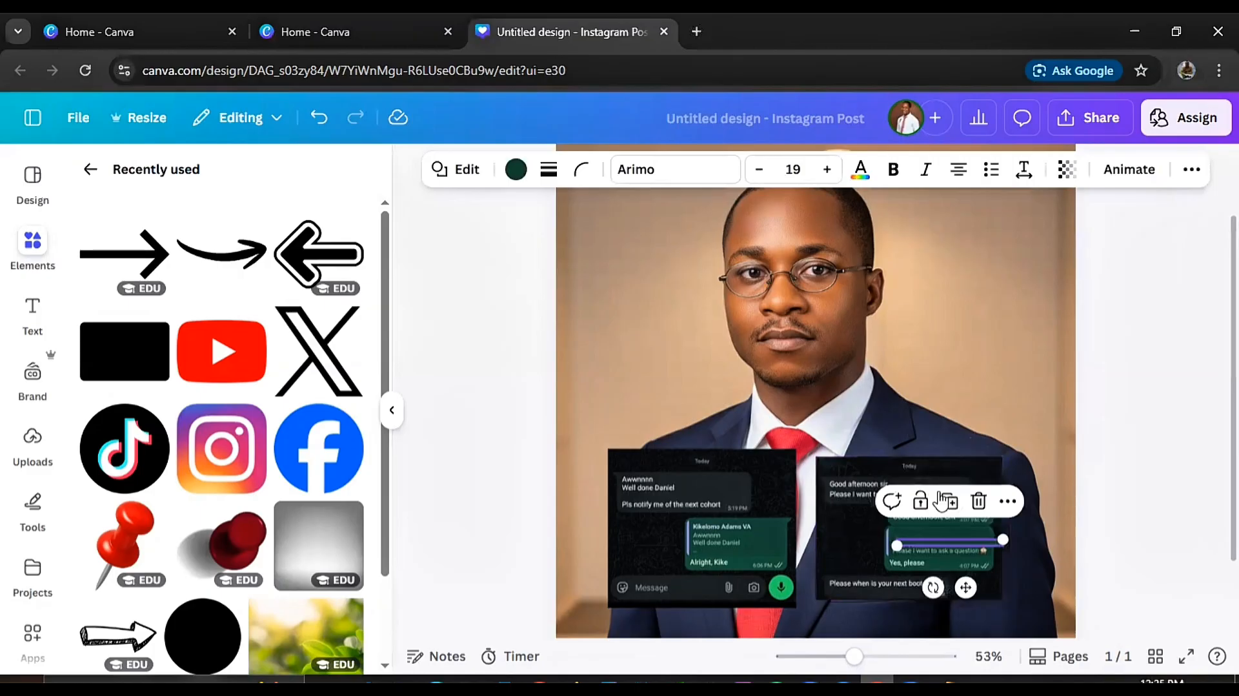
pyautogui.moveTo(966, 586); pyautogui.dragTo(761, 574)
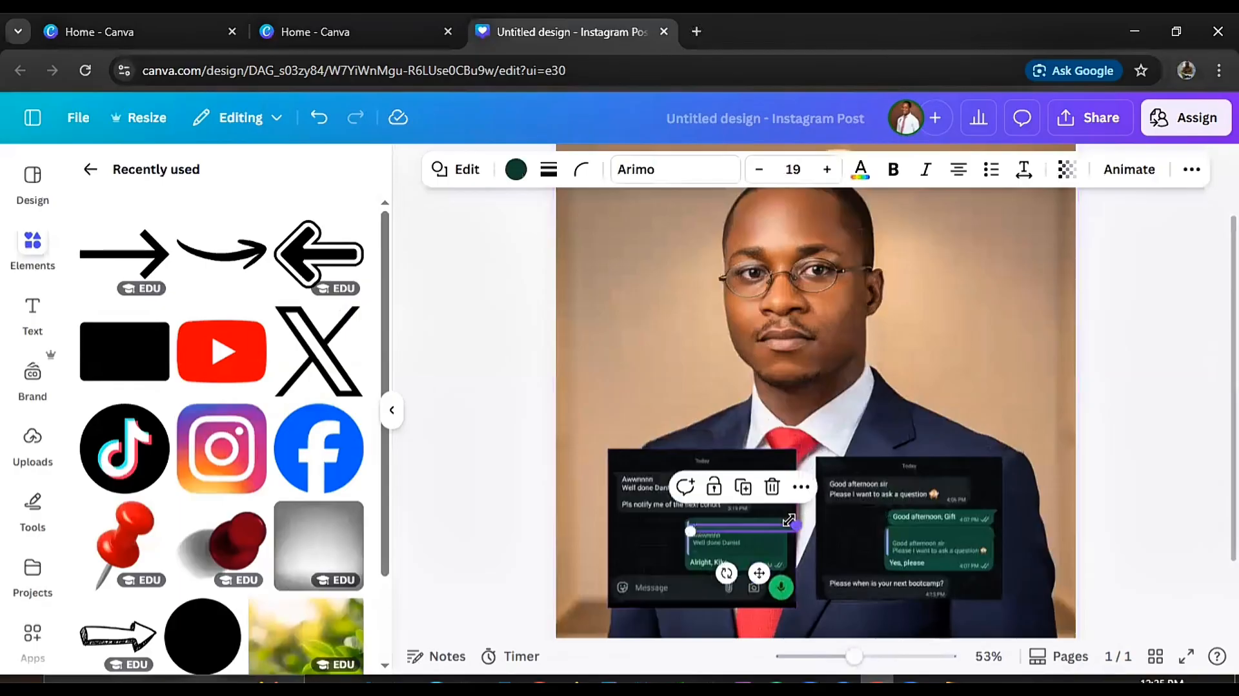
pyautogui.moveTo(795, 524)
pyautogui.mouseDown()
pyautogui.moveTo(784, 519)
pyautogui.moveTo(797, 525)
pyautogui.mouseUp()
pyautogui.moveTo(690, 530); pyautogui.dragTo(721, 525)
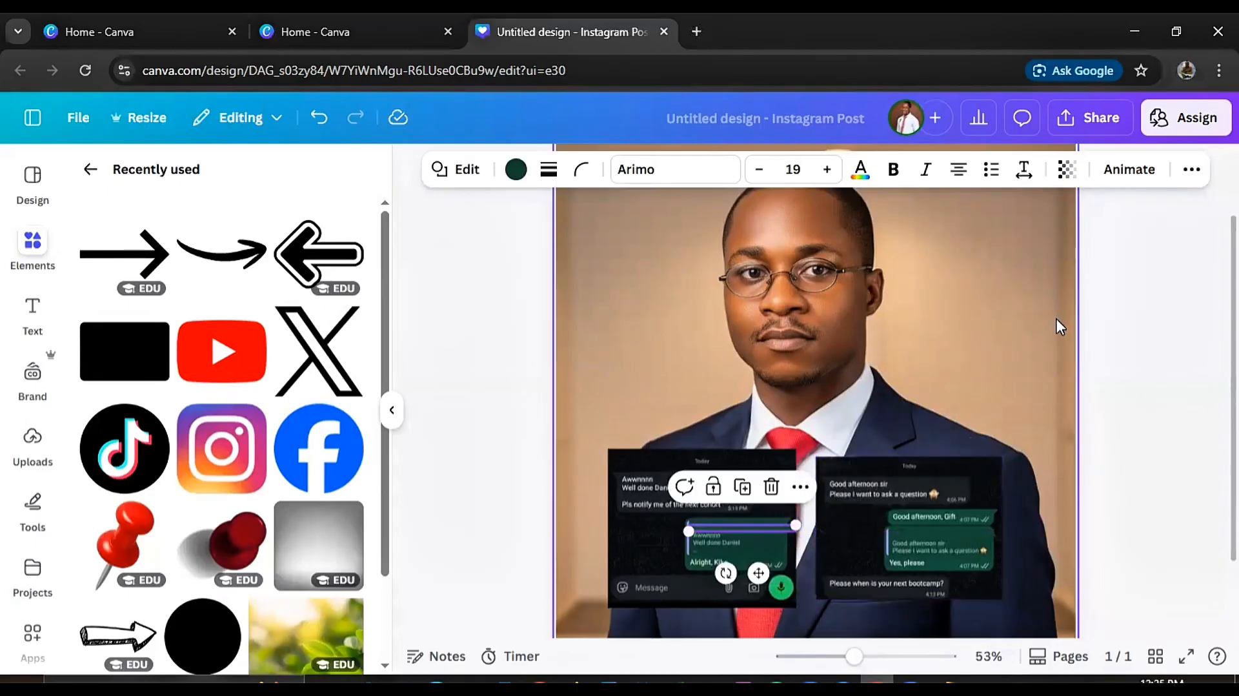
pyautogui.click(1160, 345)
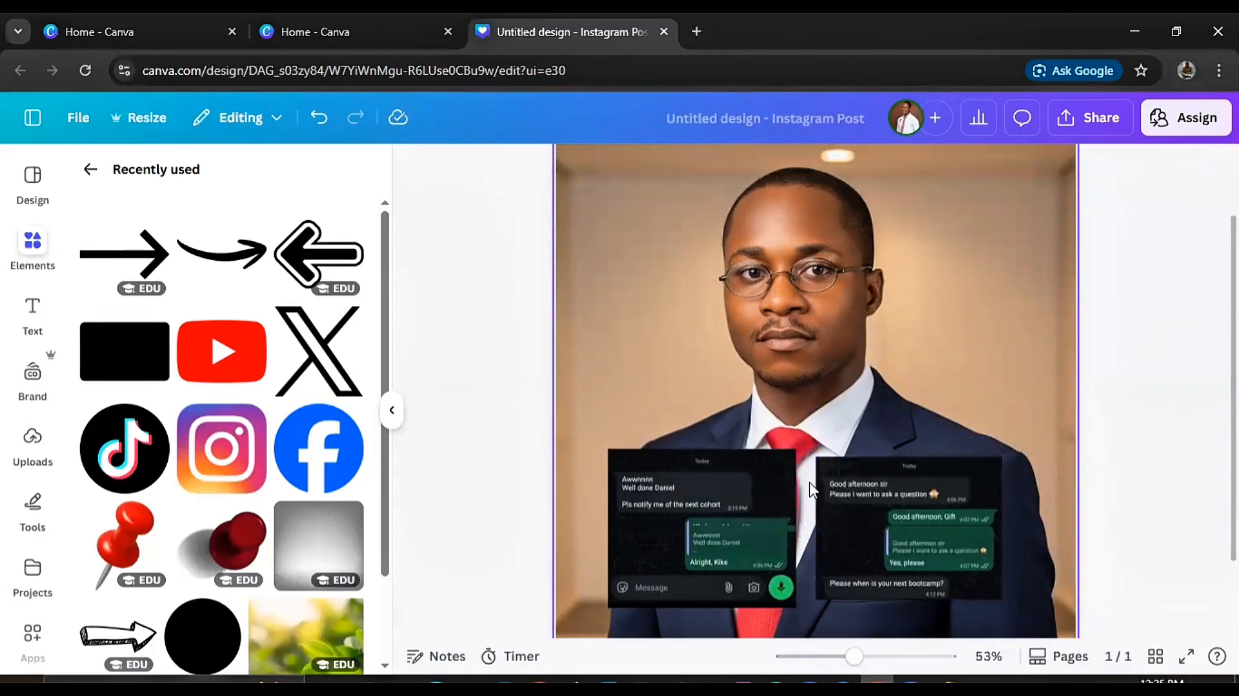
# Resize the copied strip to the width of the left-hand chat's green reply bubble and realign it over the quoted sender's name
pyautogui.click(753, 527)
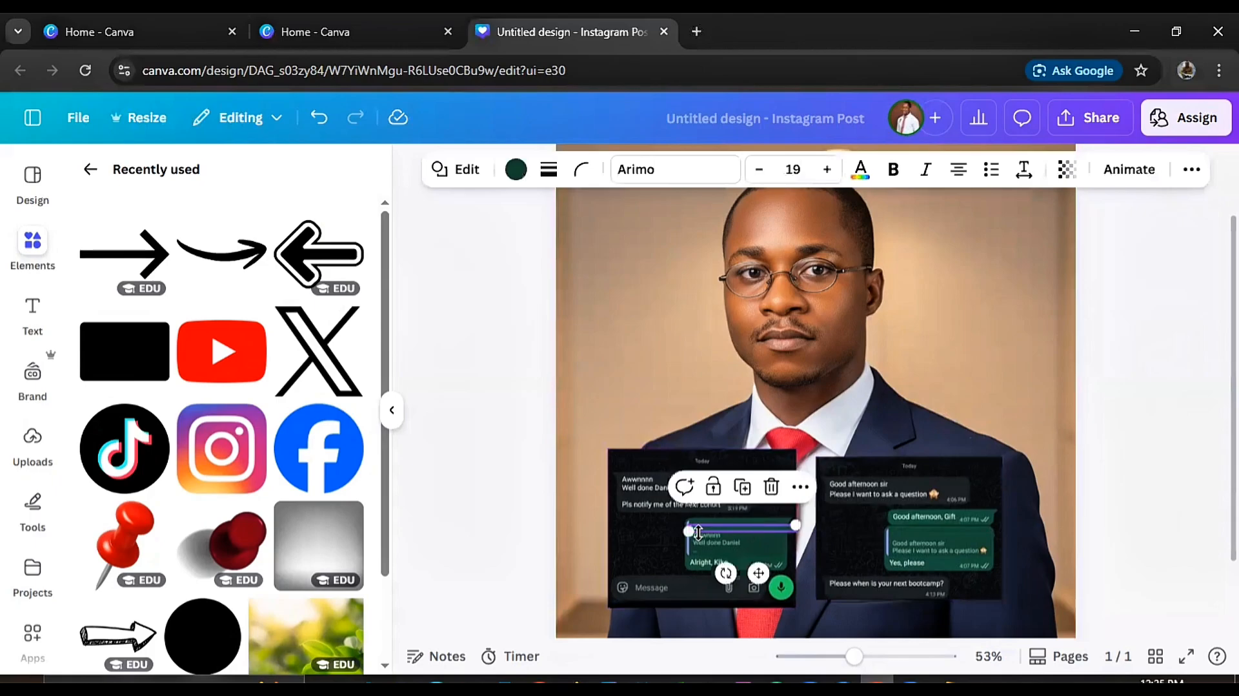
pyautogui.moveTo(688, 529); pyautogui.dragTo(609, 536)
pyautogui.moveTo(803, 520); pyautogui.dragTo(864, 528)
pyautogui.moveTo(738, 520); pyautogui.dragTo(736, 503)
pyautogui.moveTo(863, 519); pyautogui.dragTo(653, 508)
pyautogui.moveTo(672, 553); pyautogui.dragTo(752, 574)
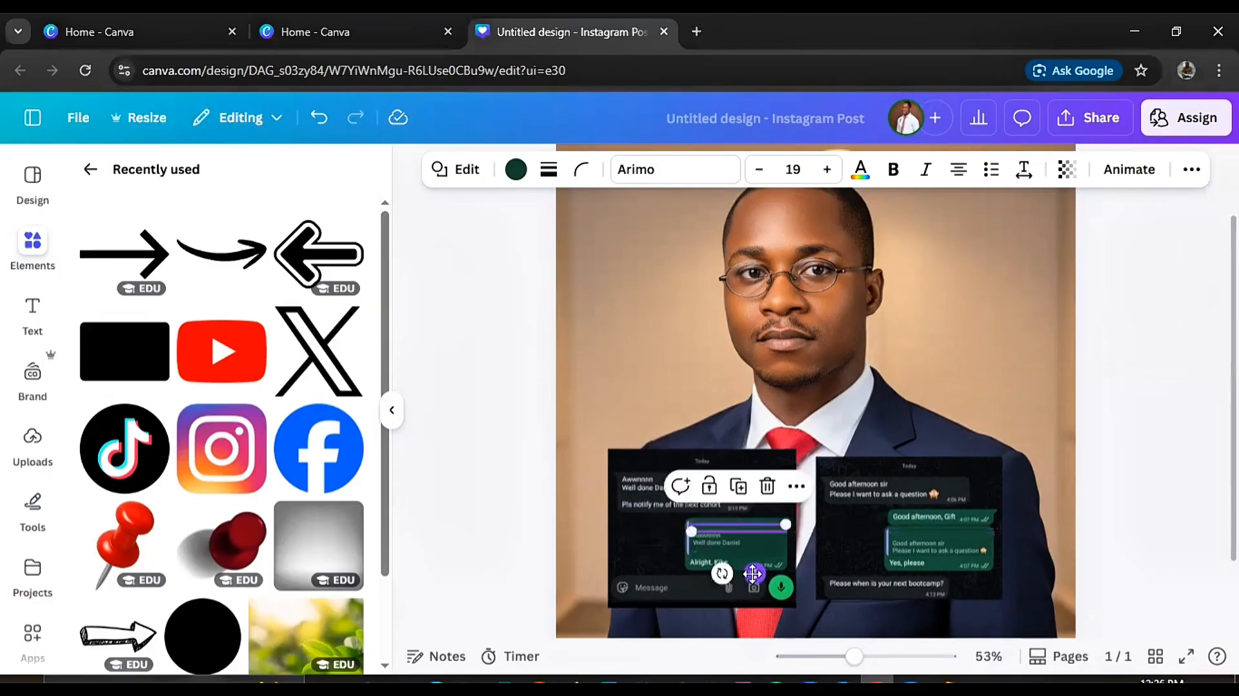
# Shift the copied strip slightly up to fully cover the quoted sender's name in the left-hand chat
pyautogui.click(1045, 389)
pyautogui.click(734, 524)
pyautogui.moveTo(732, 524); pyautogui.dragTo(733, 523)
pyautogui.click(732, 524)
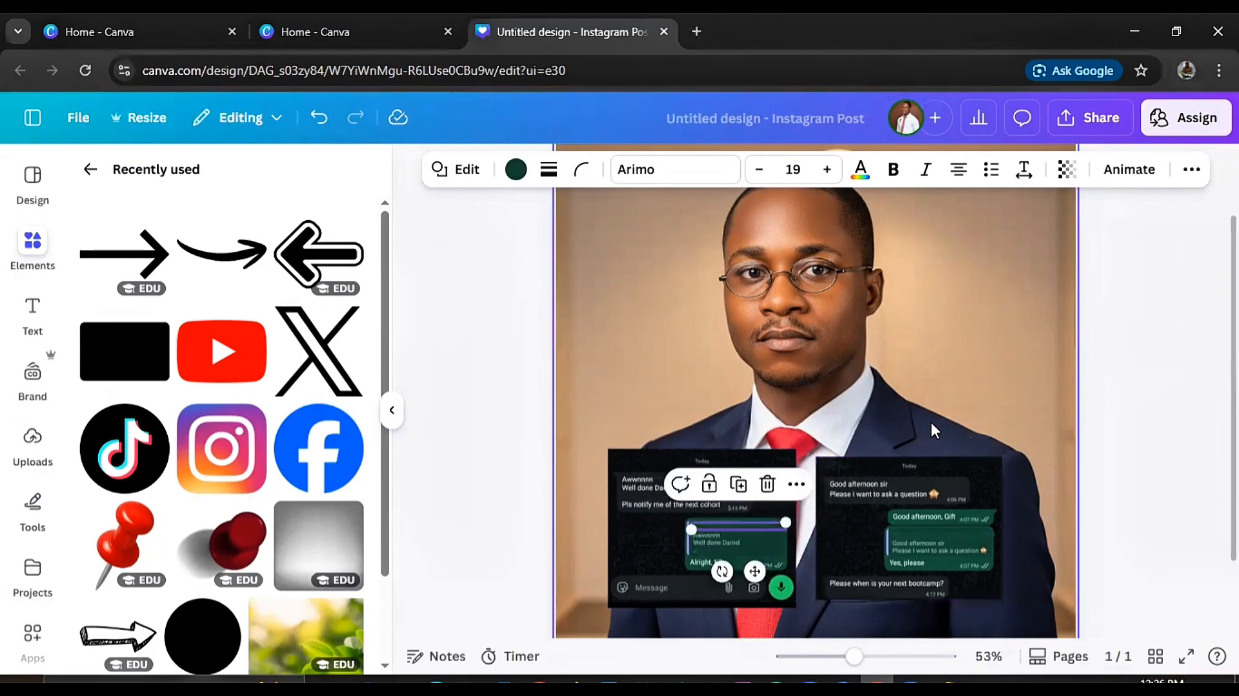
pyautogui.click(987, 379)
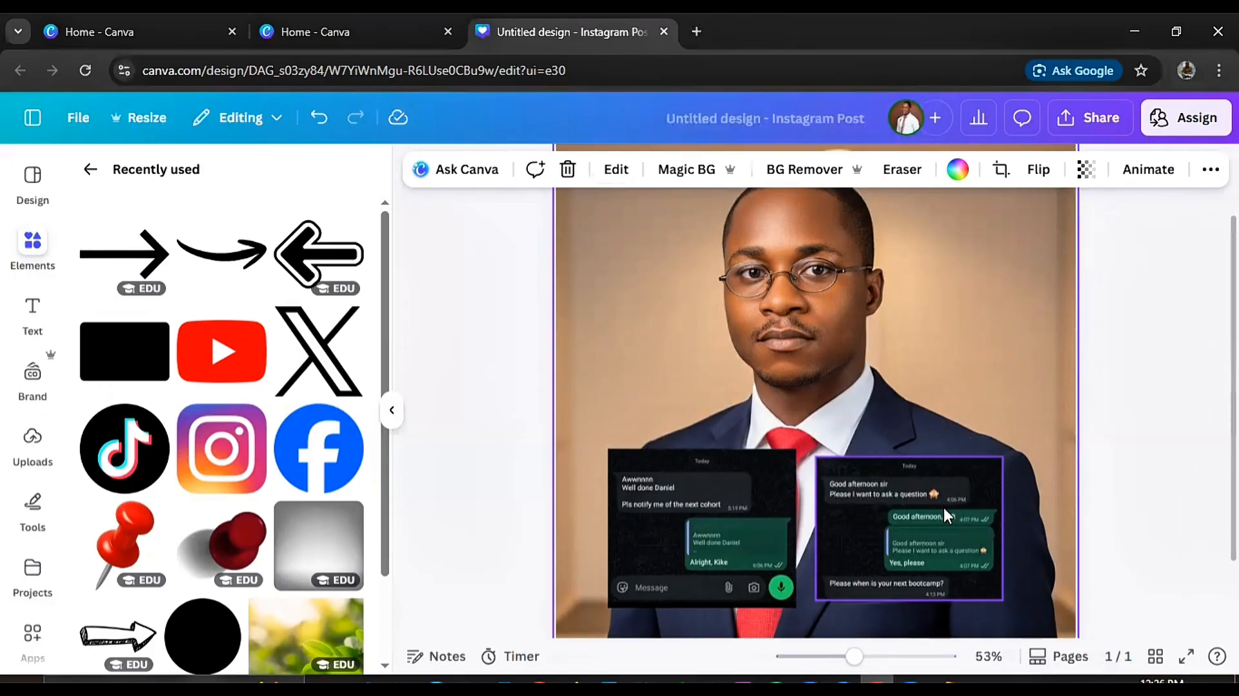
pyautogui.click(1151, 377)
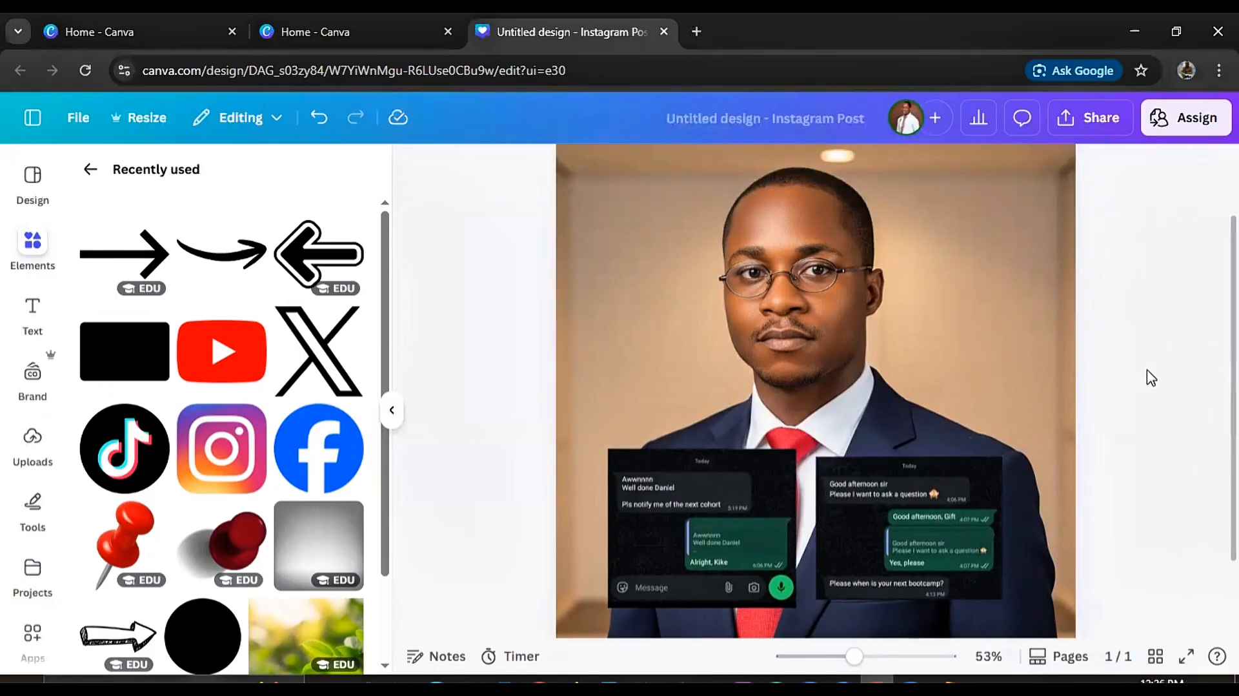
# Enlarge the right-hand chat screenshot slightly and reduce the left-hand one's height a little while keeping its width
pyautogui.click(926, 500)
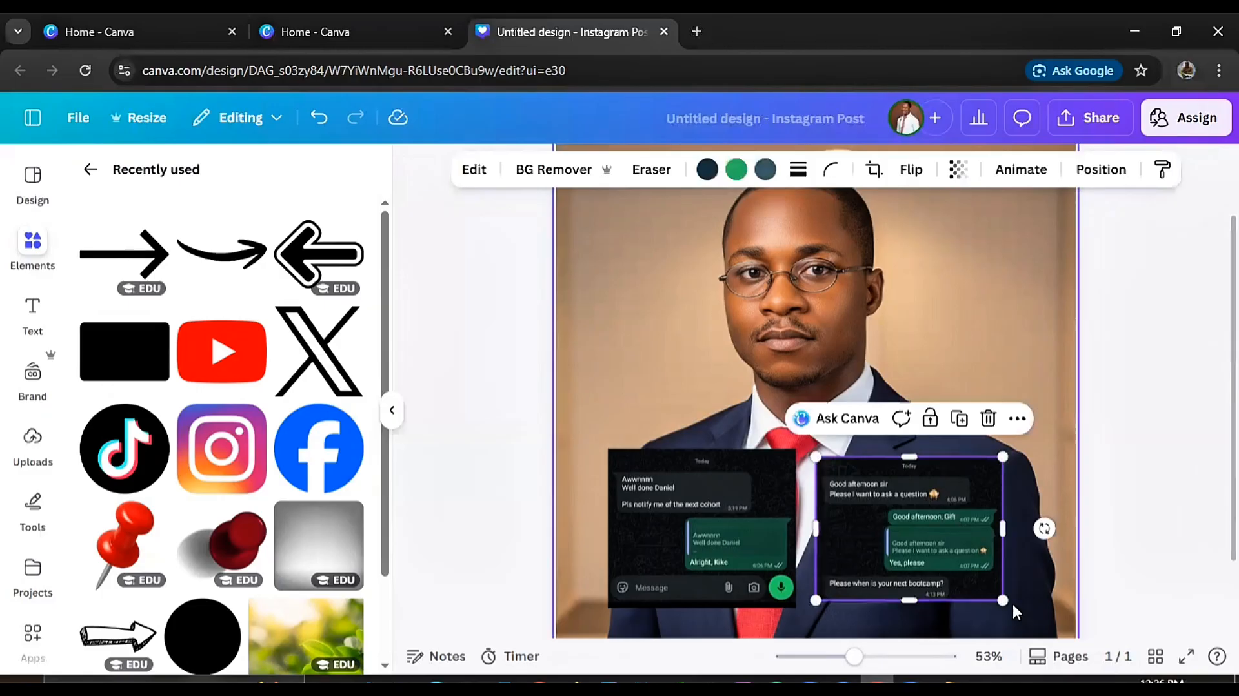
pyautogui.moveTo(1001, 600); pyautogui.dragTo(1014, 608)
pyautogui.click(745, 543)
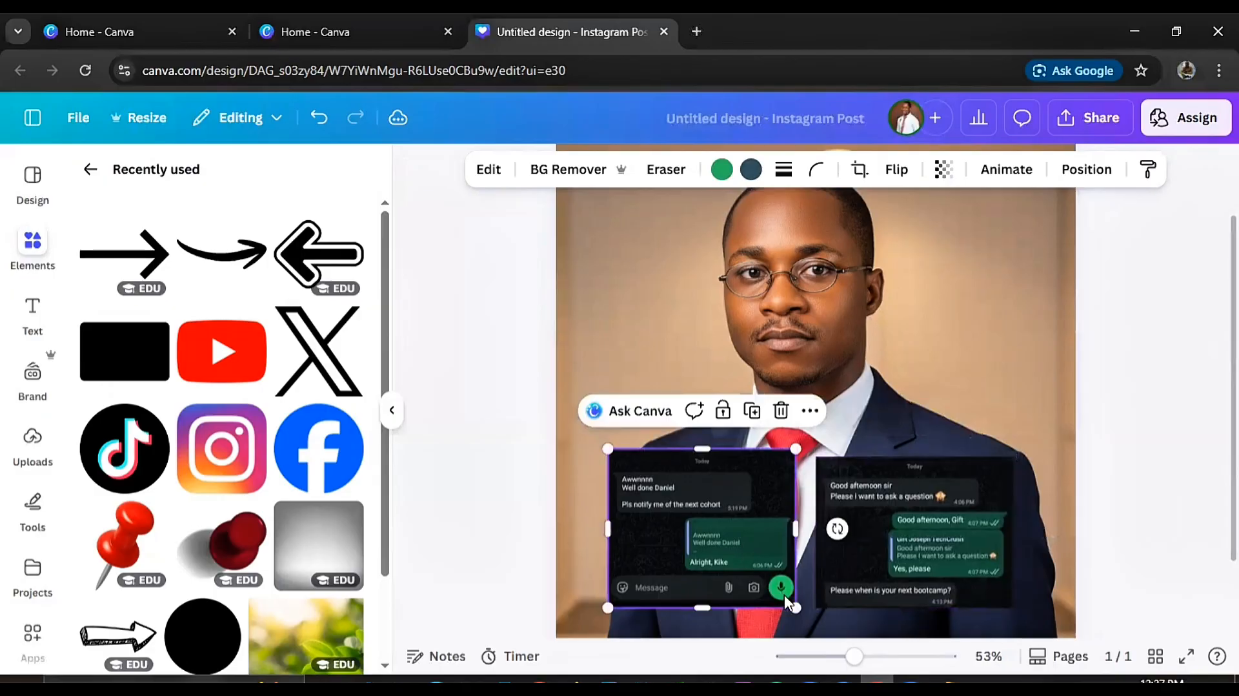
pyautogui.moveTo(793, 605)
pyautogui.mouseDown()
pyautogui.moveTo(802, 613)
pyautogui.moveTo(775, 589)
pyautogui.moveTo(789, 602)
pyautogui.mouseUp()
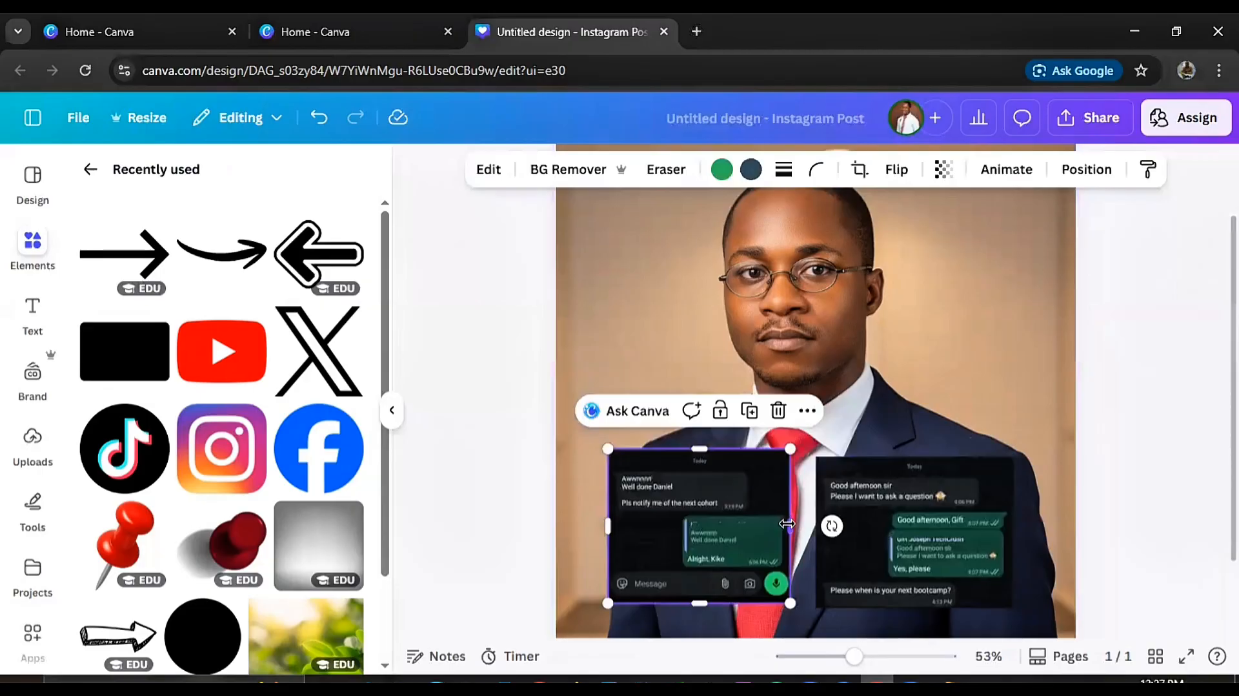
pyautogui.moveTo(790, 526); pyautogui.dragTo(793, 524)
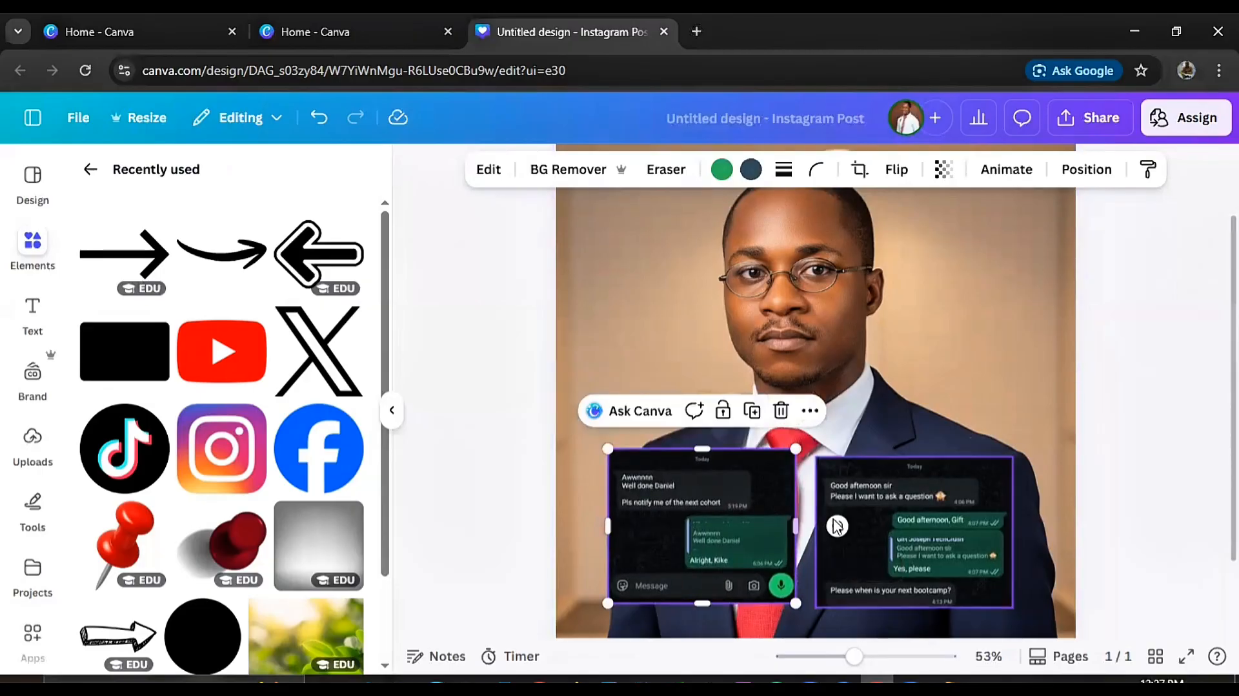
pyautogui.click(877, 518)
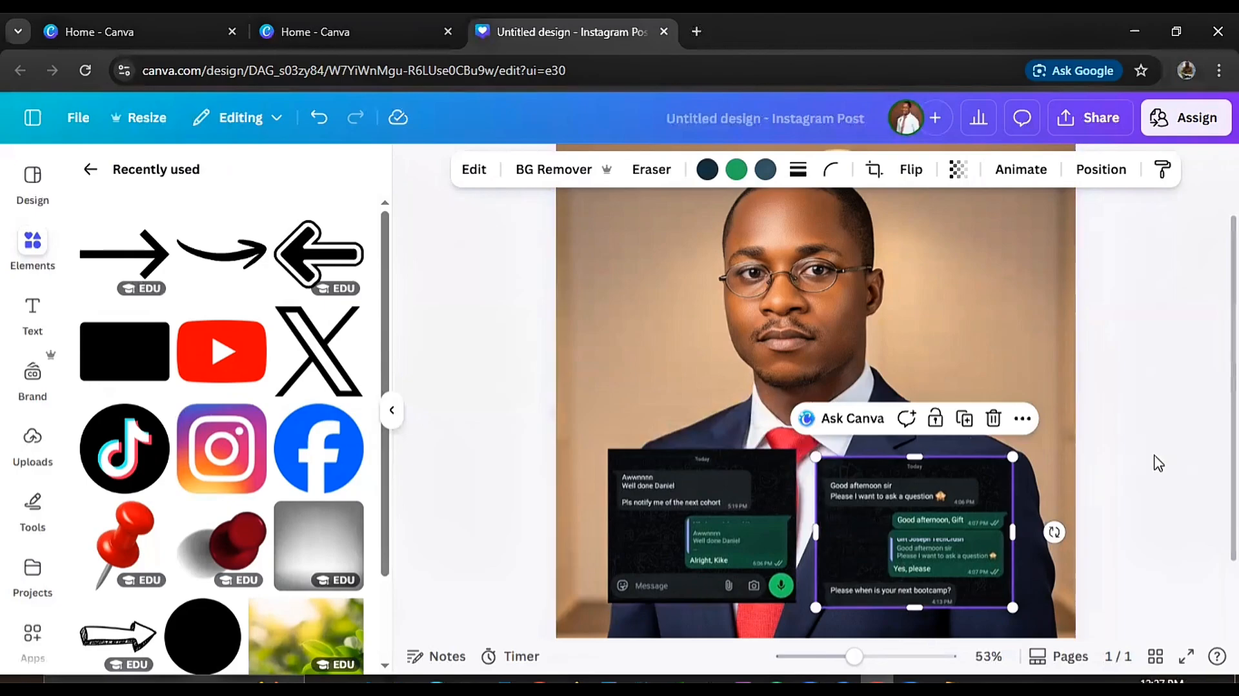
pyautogui.click(1162, 460)
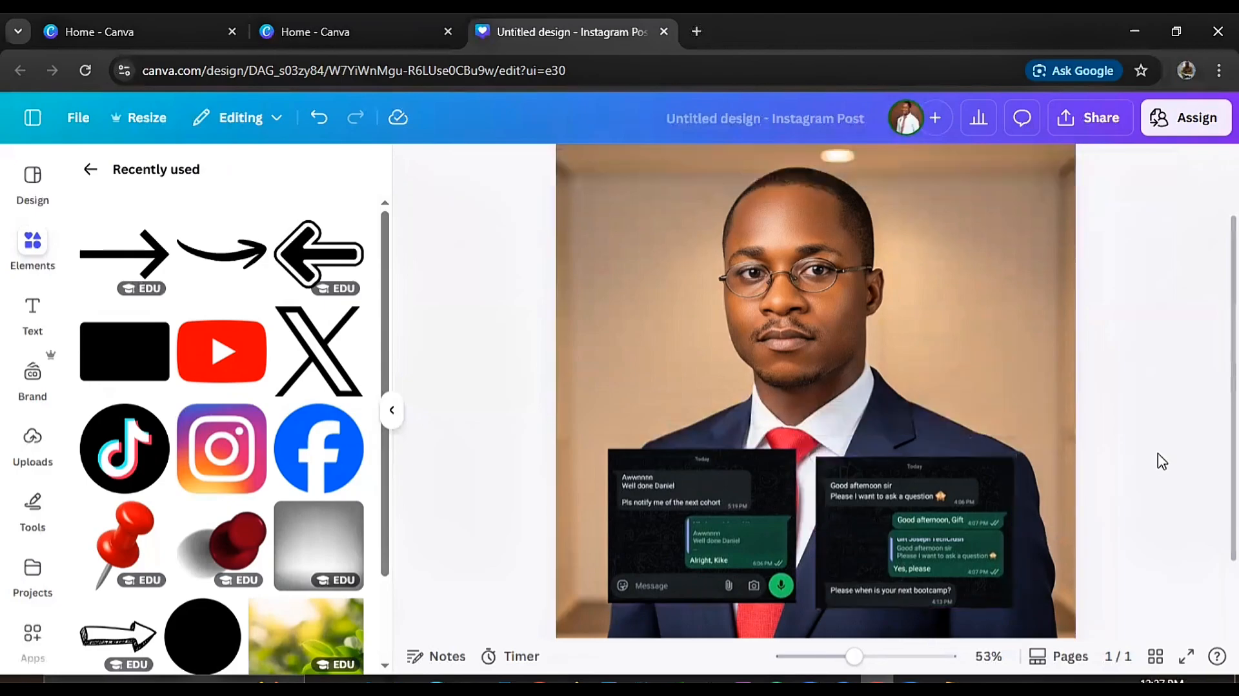
# Nudge the right-hand chat screenshot up and slightly left so its quoted sender's name sits beneath the green strip
pyautogui.click(929, 501)
pyautogui.press('Up')
pyautogui.press('Up')
pyautogui.press('Up')
pyautogui.press('Up')
pyautogui.press('Up')
pyautogui.press('Up')
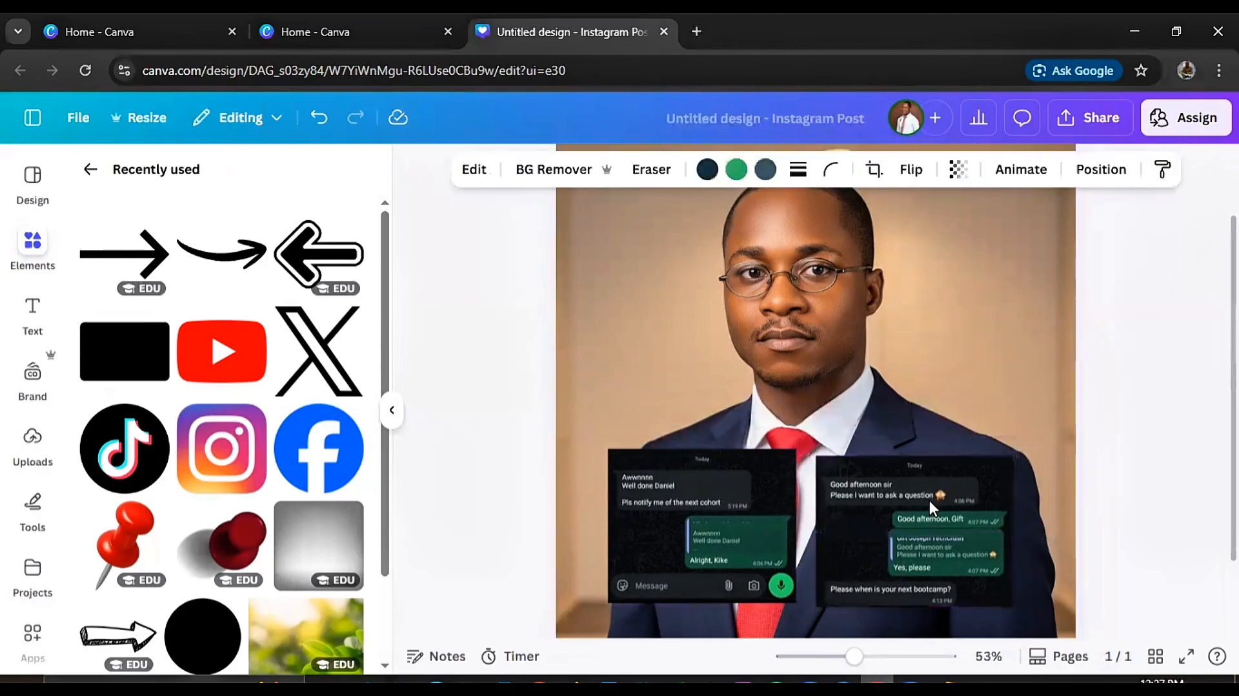
pyautogui.press('Up')
pyautogui.press('Up')
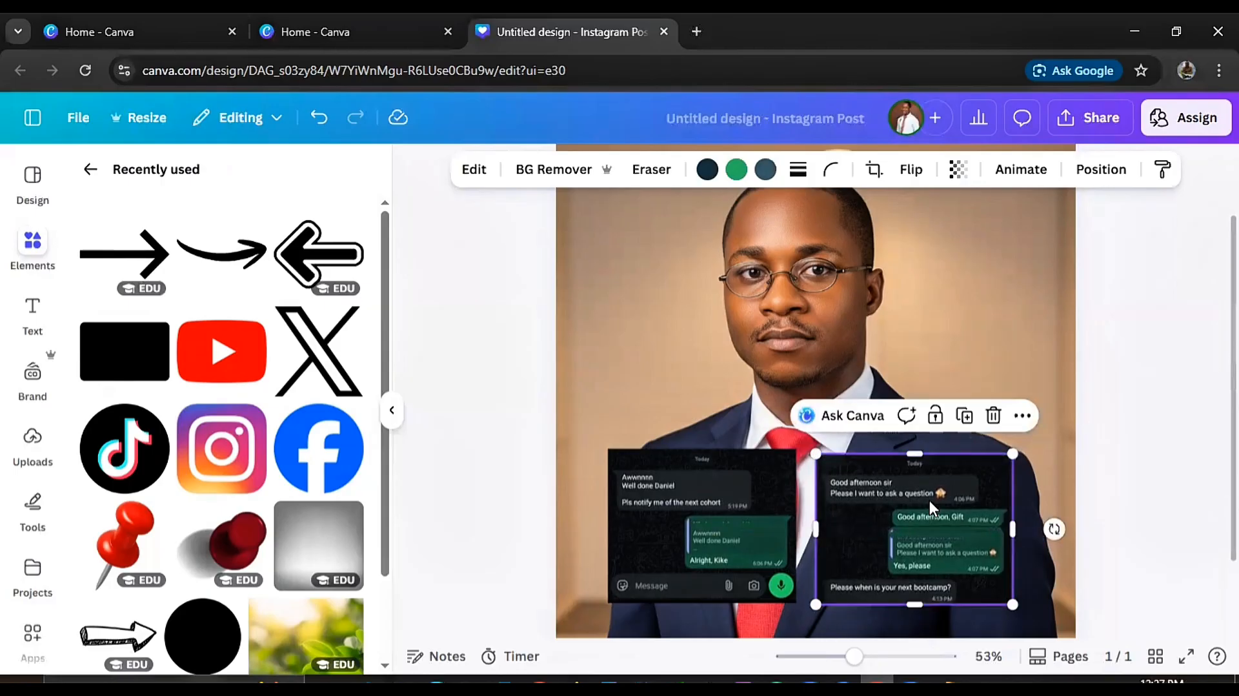
pyautogui.press('Left')
pyautogui.press('Left')
pyautogui.press('Left')
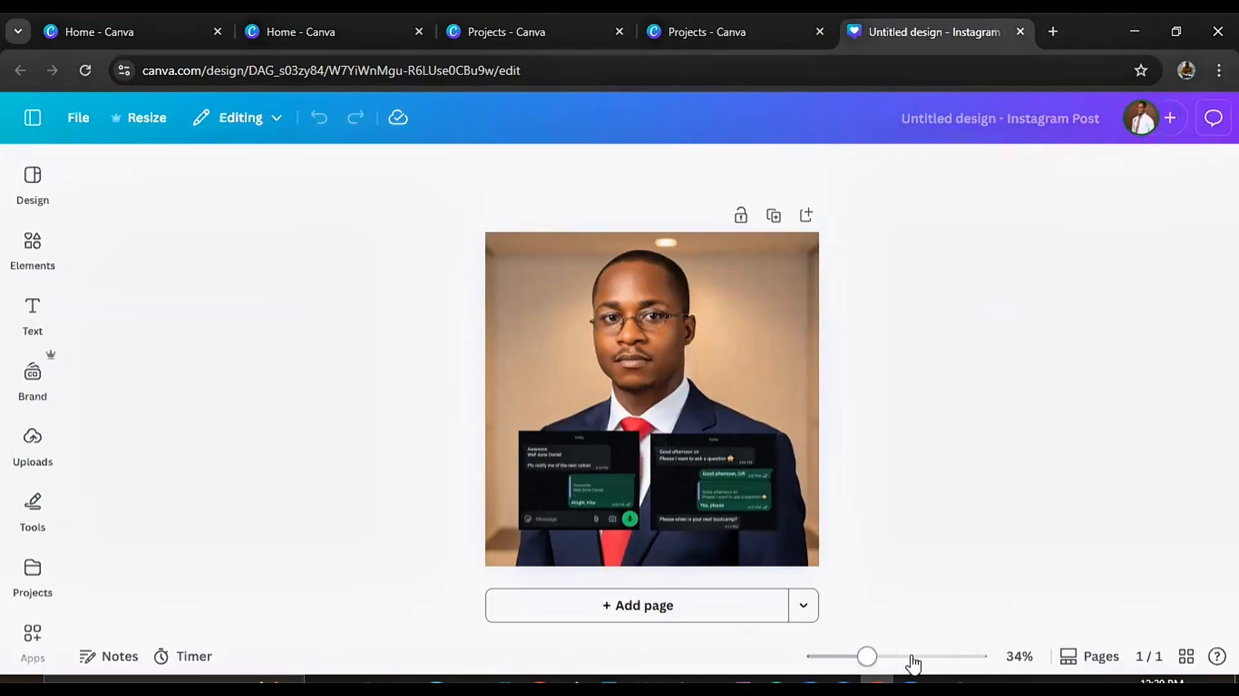
pyautogui.click(914, 657)
pyautogui.click(853, 659)
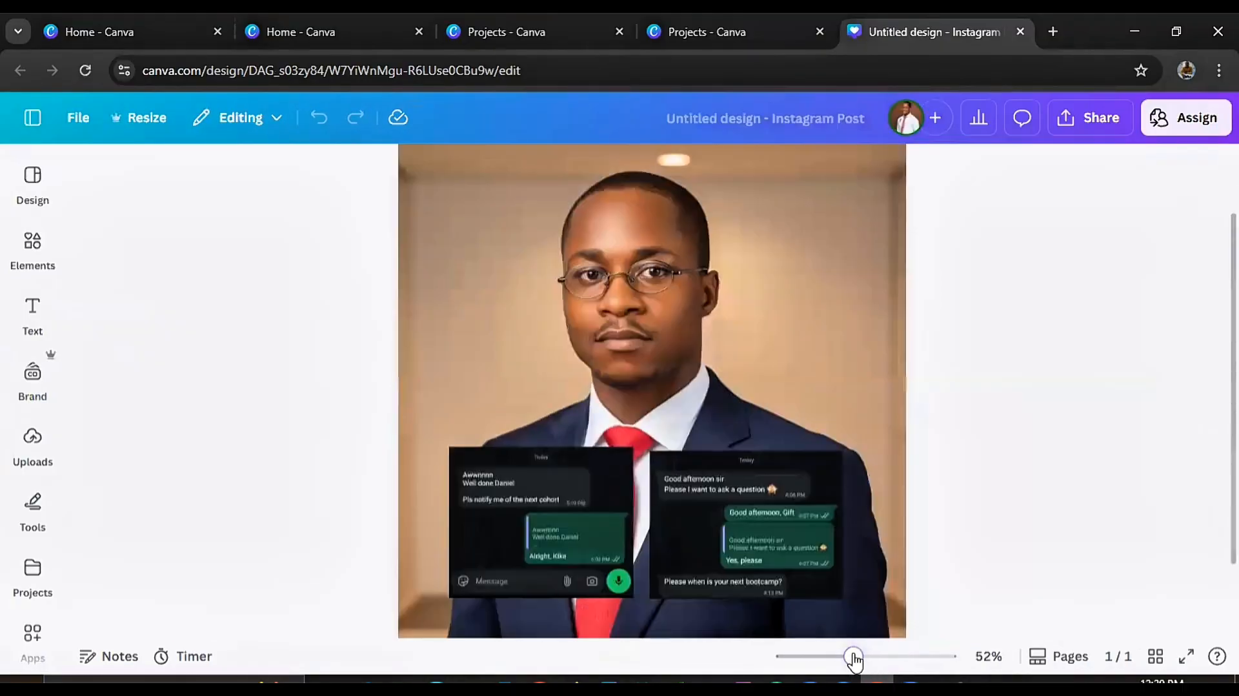
pyautogui.click(832, 658)
pyautogui.click(831, 658)
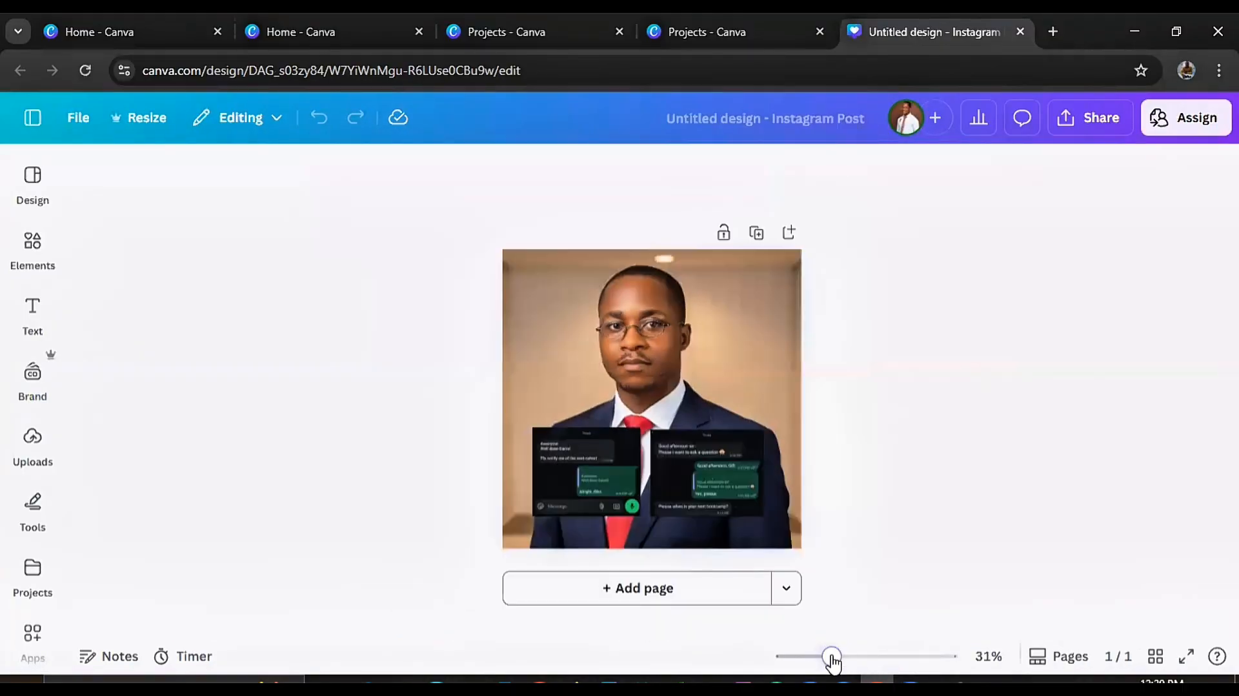
# Add a solid border with a stroke weight of 4 to the left-hand chat screenshot
pyautogui.click(839, 658)
pyautogui.click(743, 506)
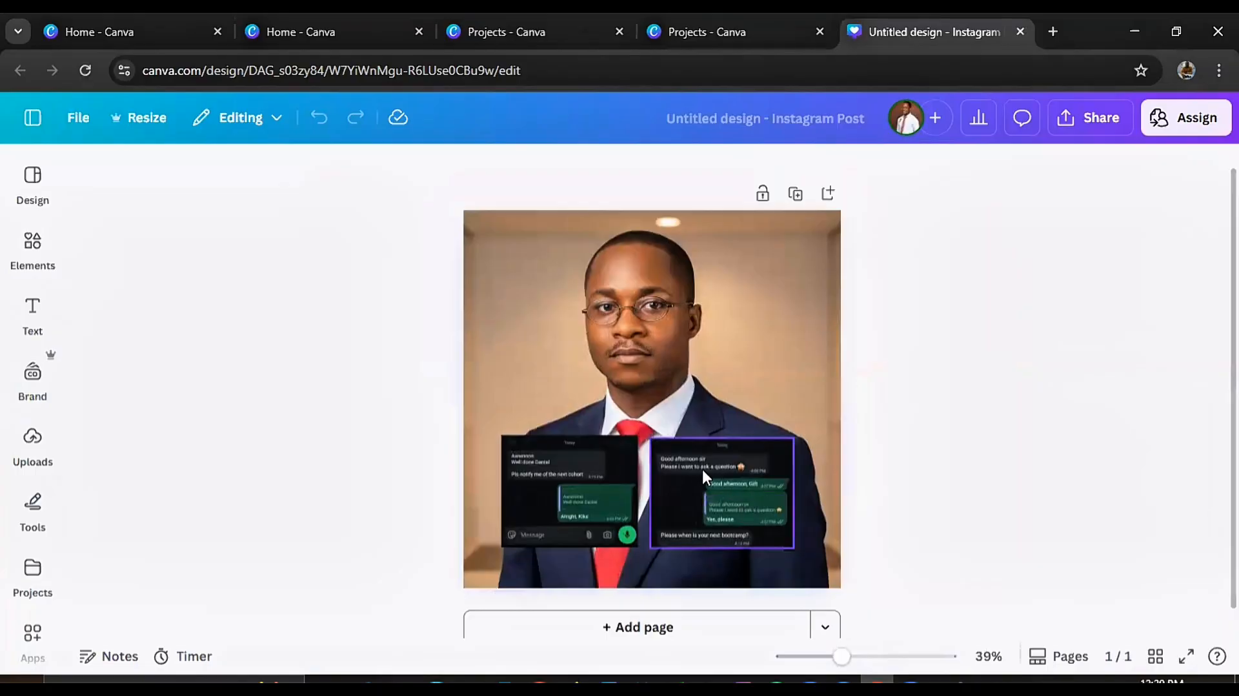
pyautogui.click(591, 460)
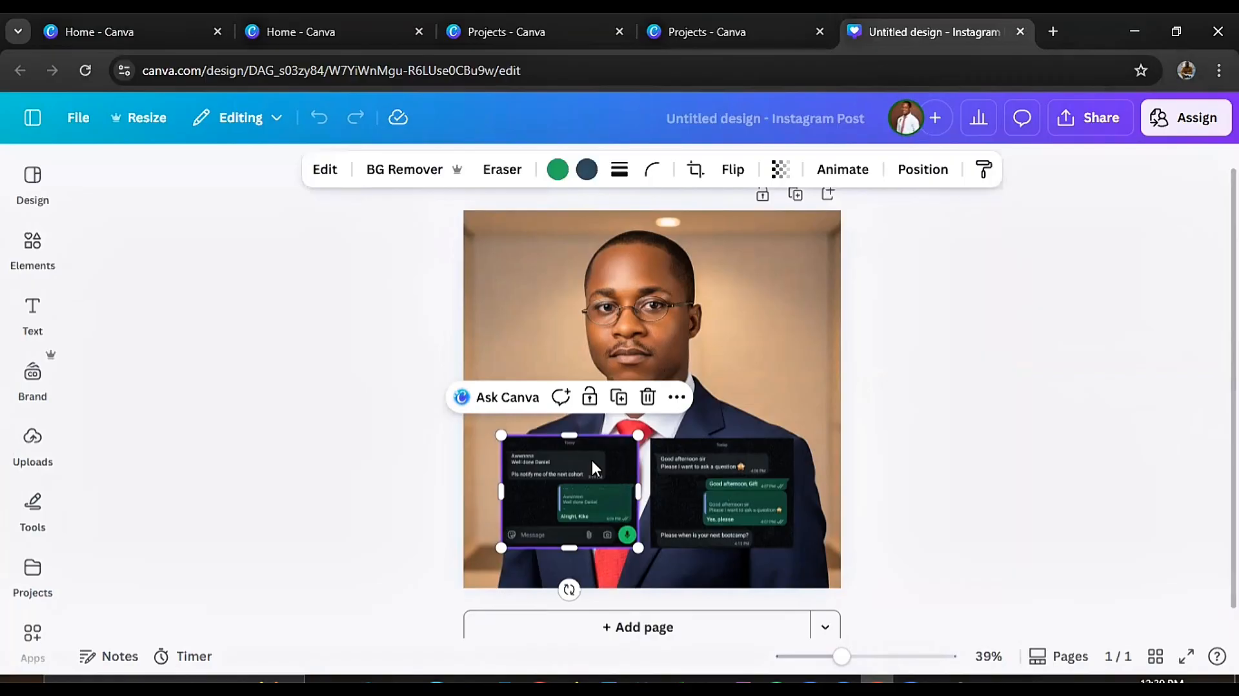
pyautogui.click(623, 173)
pyautogui.click(620, 166)
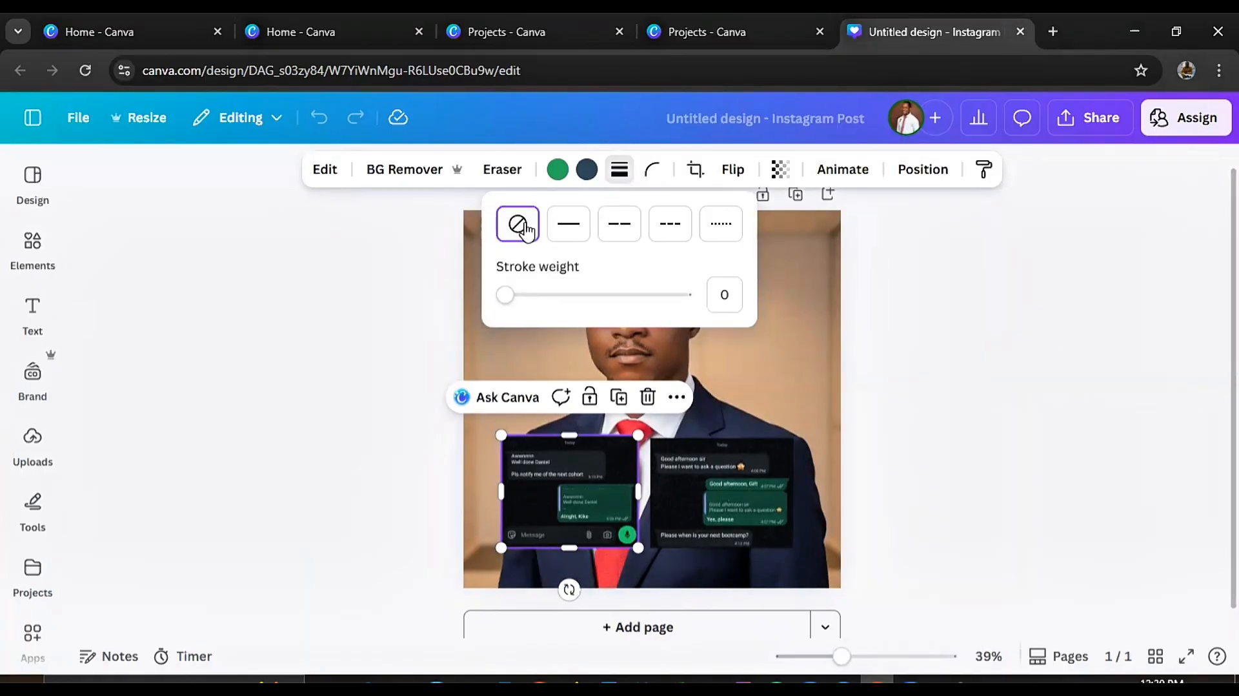
pyautogui.click(566, 227)
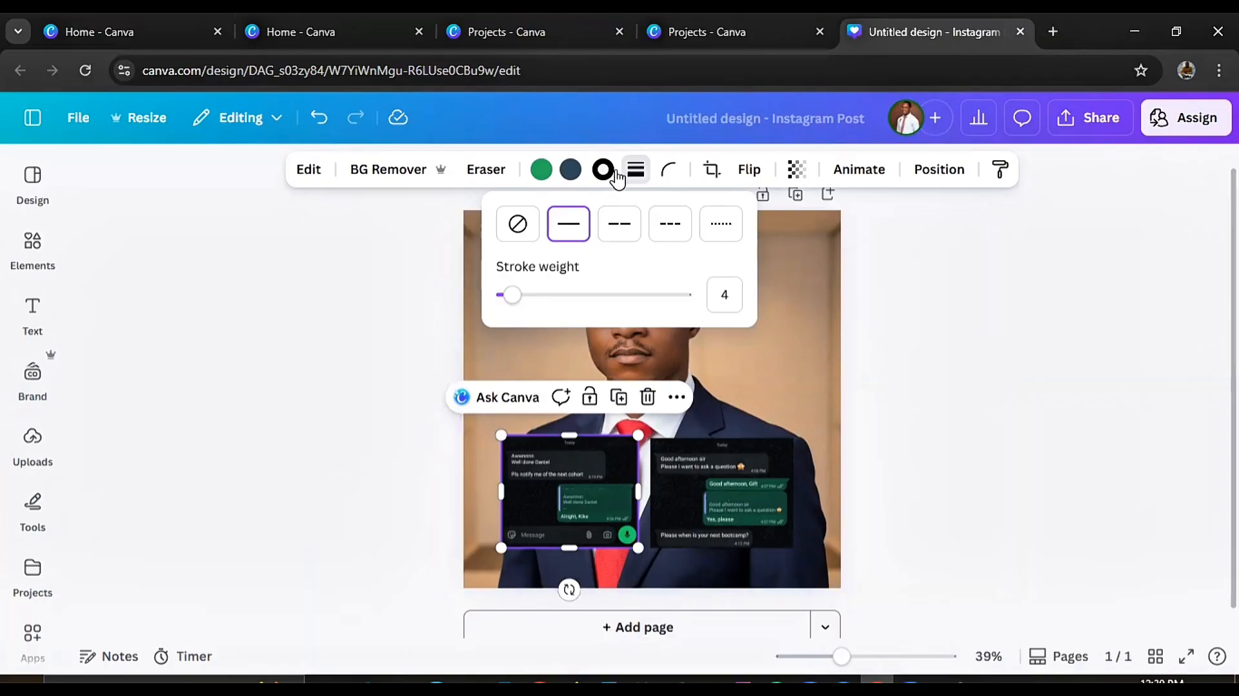
pyautogui.click(385, 317)
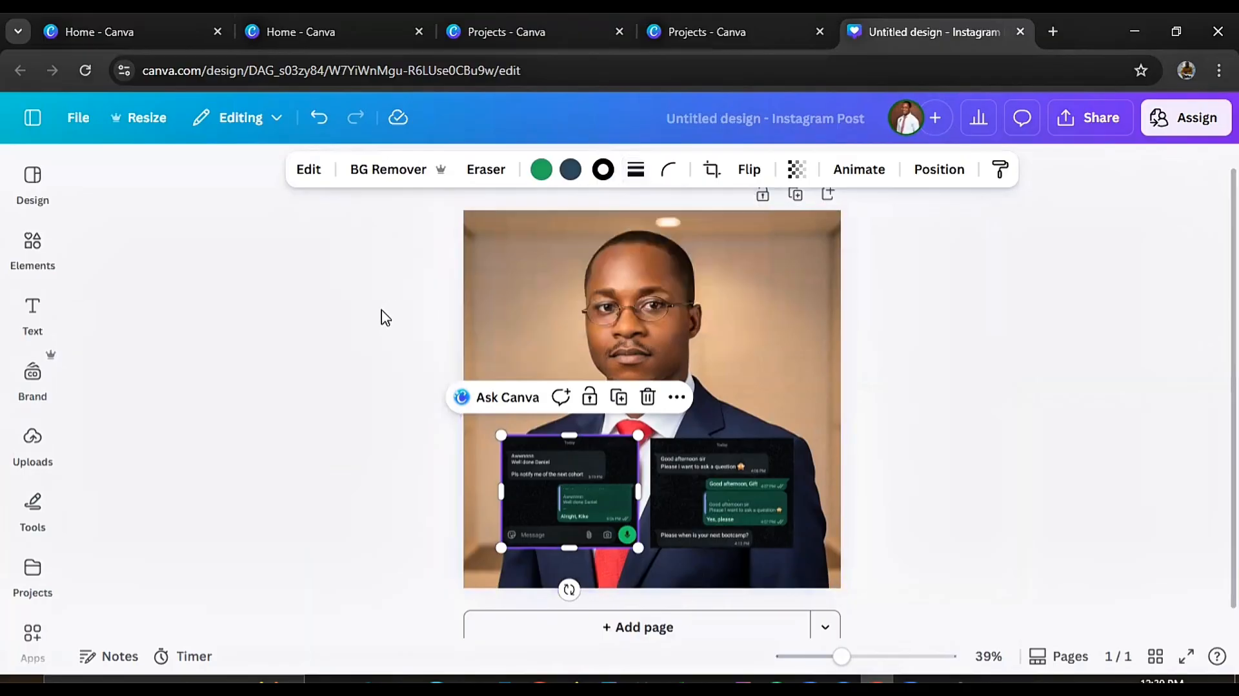
# Colour the left-hand chat screenshot's border bright green, using the green from the chat's photo colours
pyautogui.click(604, 171)
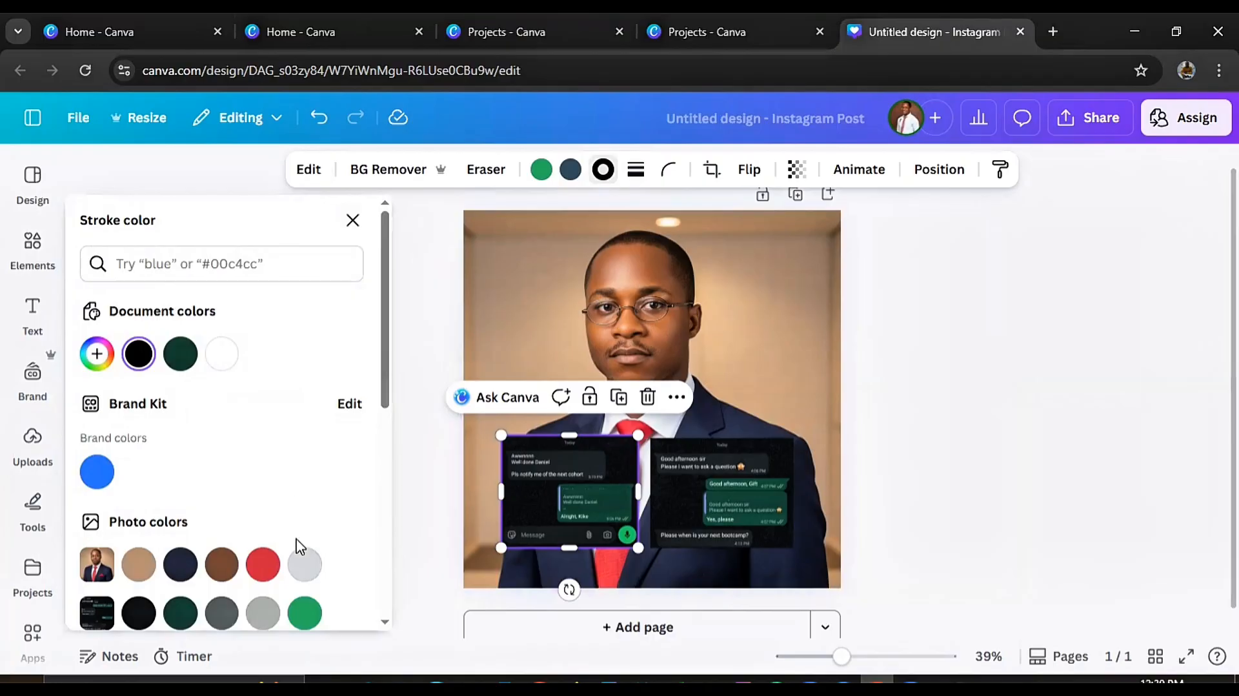
pyautogui.click(307, 614)
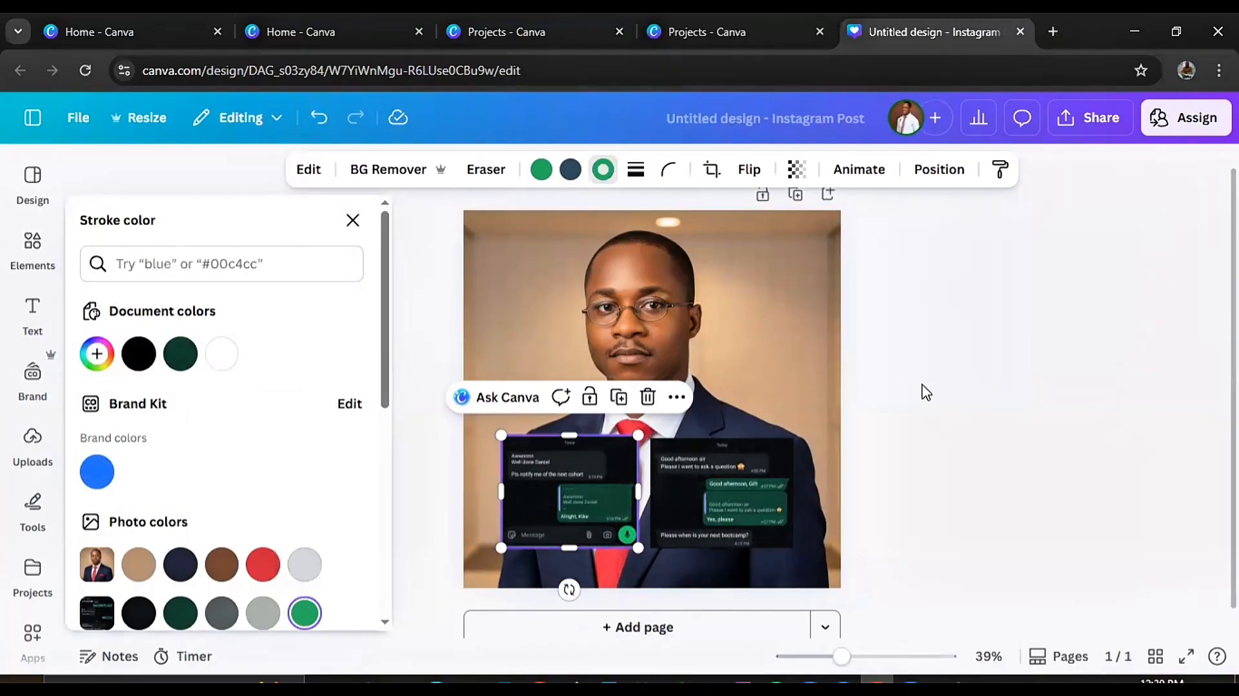
pyautogui.click(925, 390)
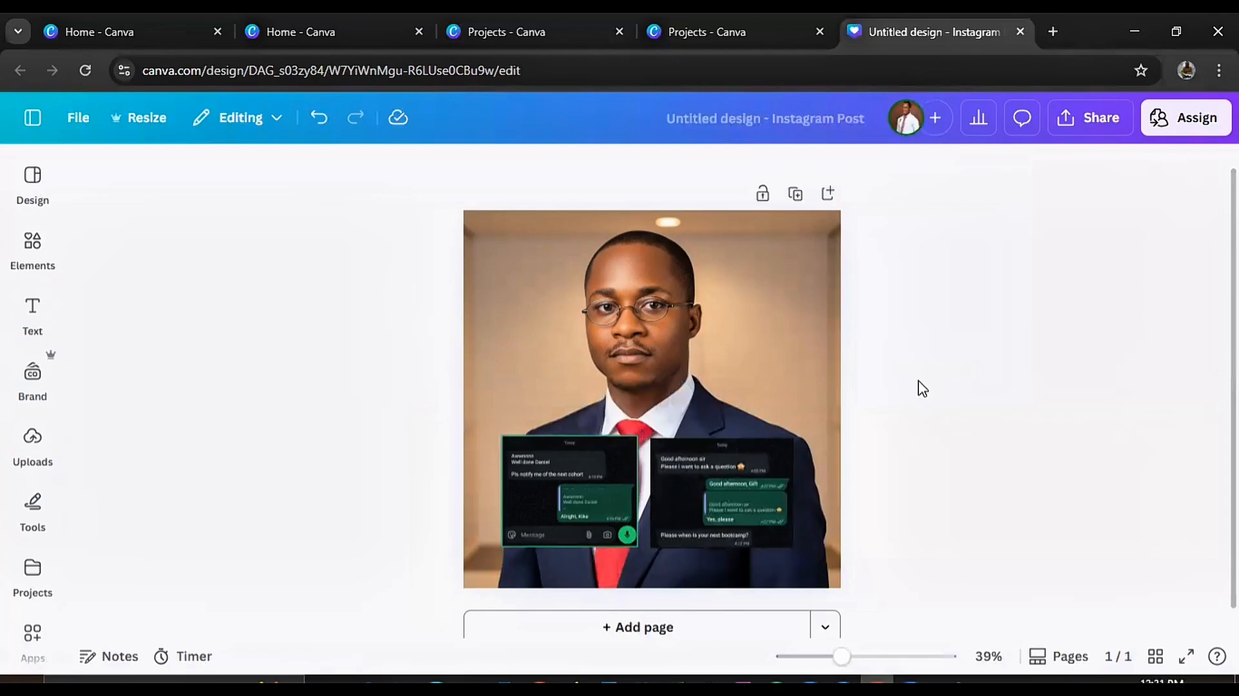
# Adjust the stroke weight of the left-hand chat screenshot's green border
pyautogui.click(603, 459)
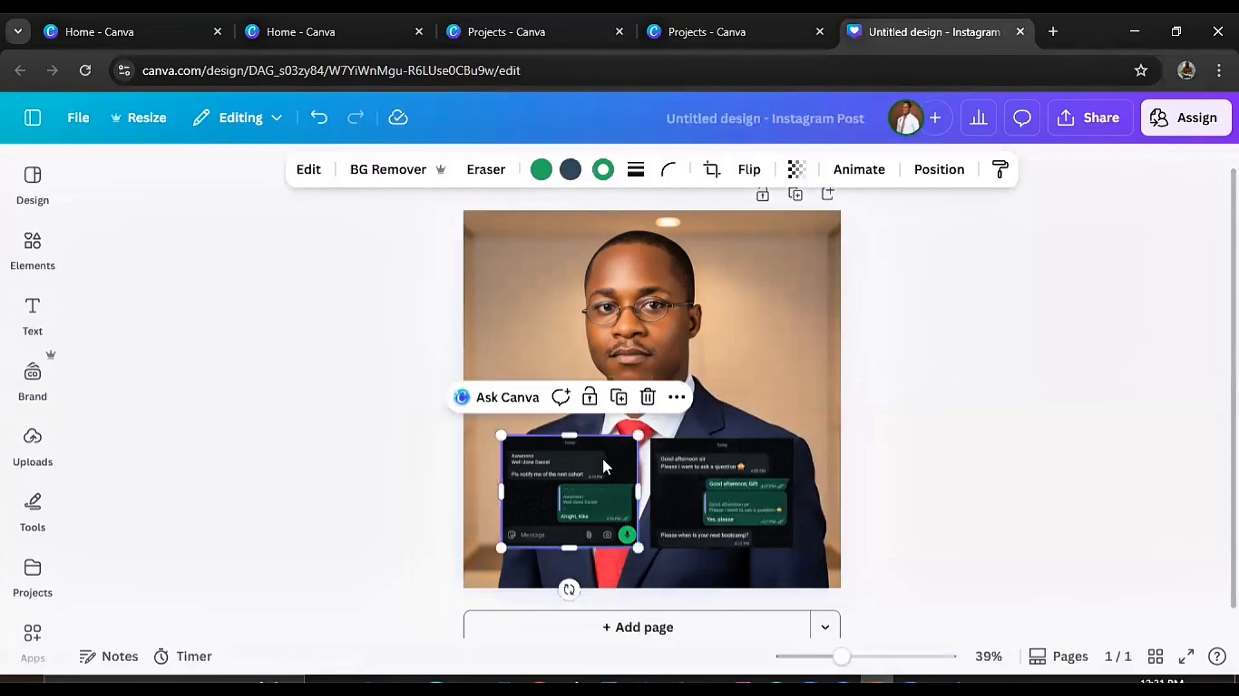
pyautogui.click(602, 174)
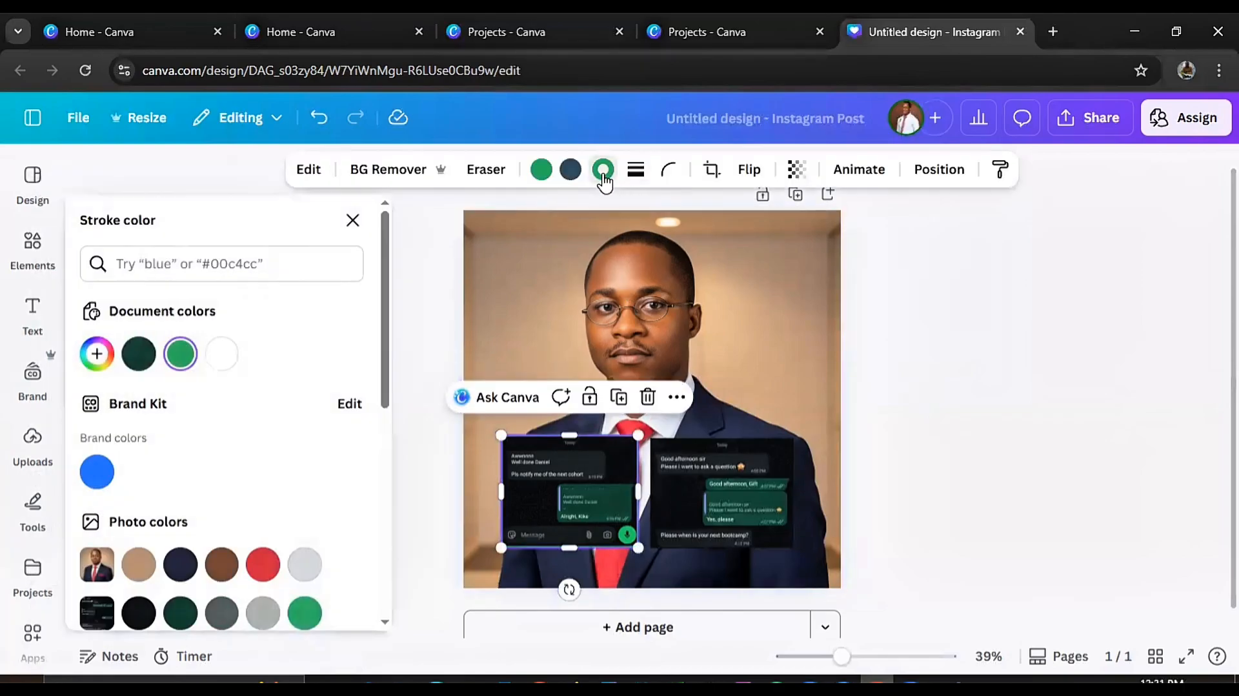
pyautogui.click(636, 169)
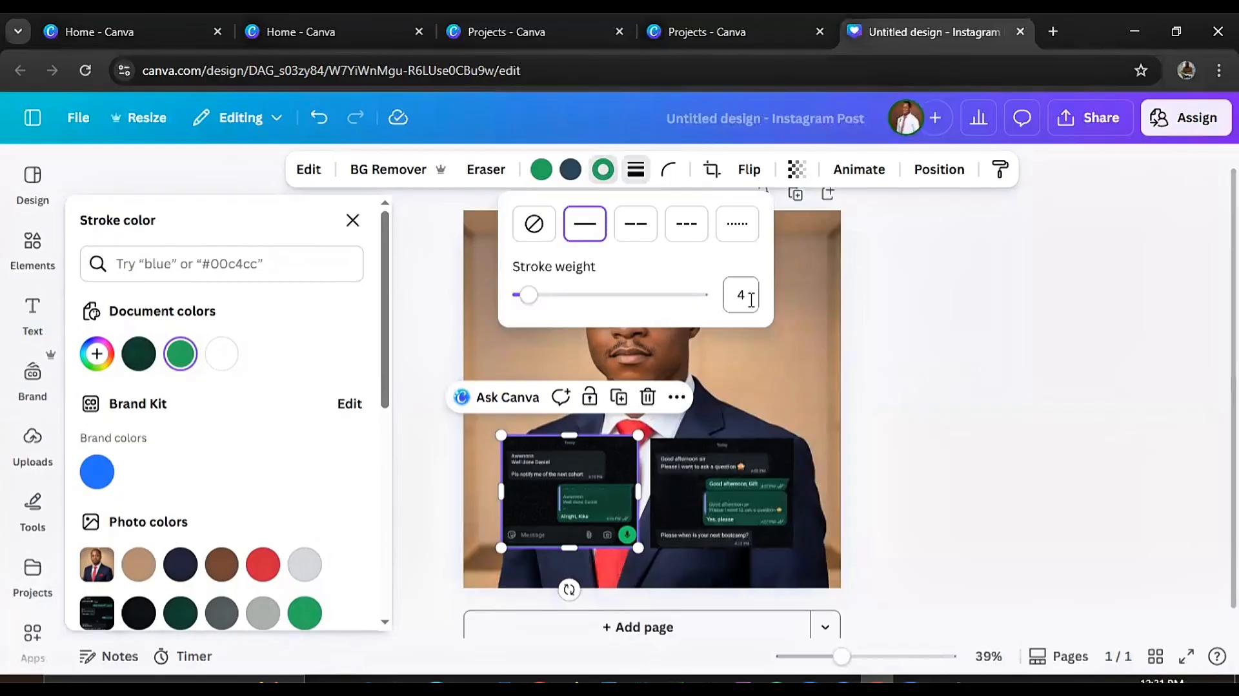
pyautogui.moveTo(528, 294)
pyautogui.mouseDown()
pyautogui.moveTo(618, 296)
pyautogui.moveTo(528, 308)
pyautogui.mouseUp()
pyautogui.click(831, 350)
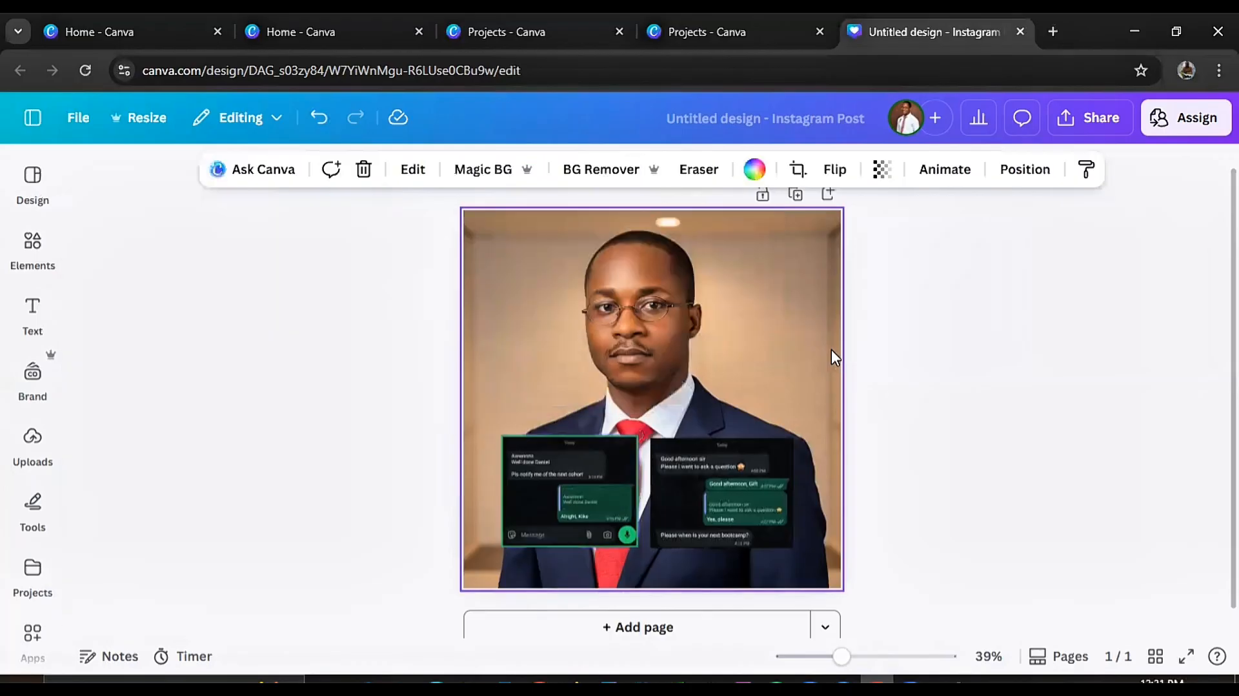
# Add a solid border with a stroke weight of 5 to the right-hand chat screenshot
pyautogui.click(730, 466)
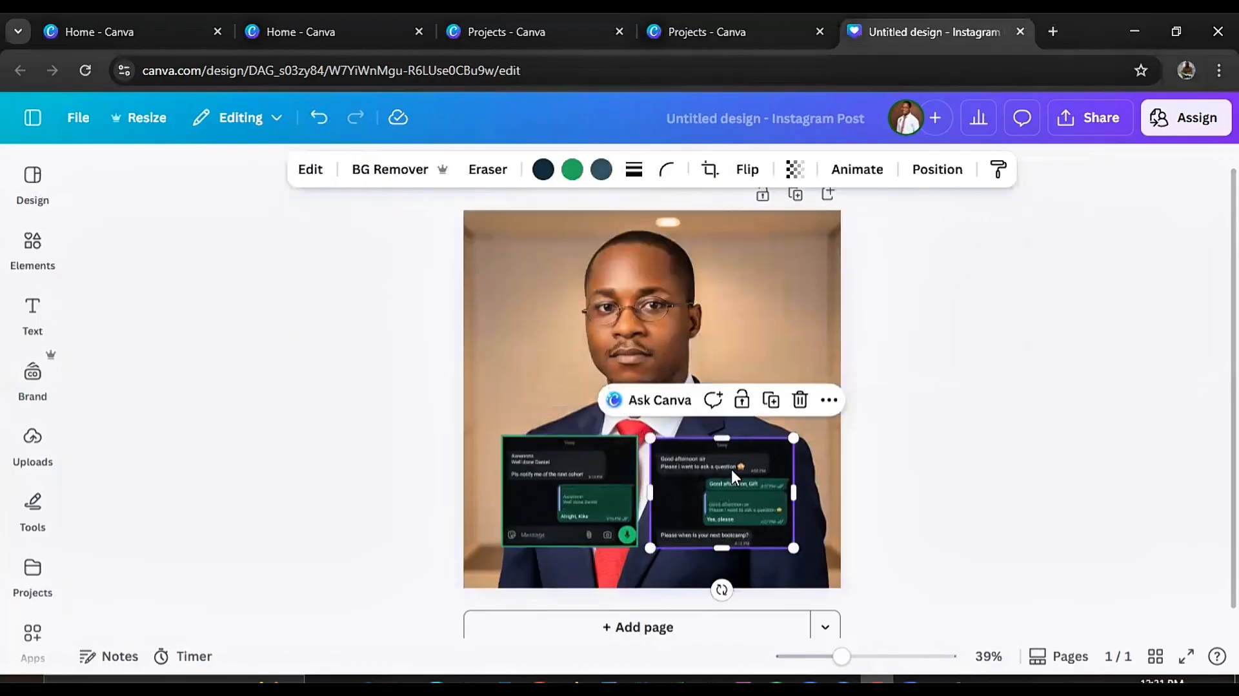
pyautogui.click(634, 169)
pyautogui.click(583, 225)
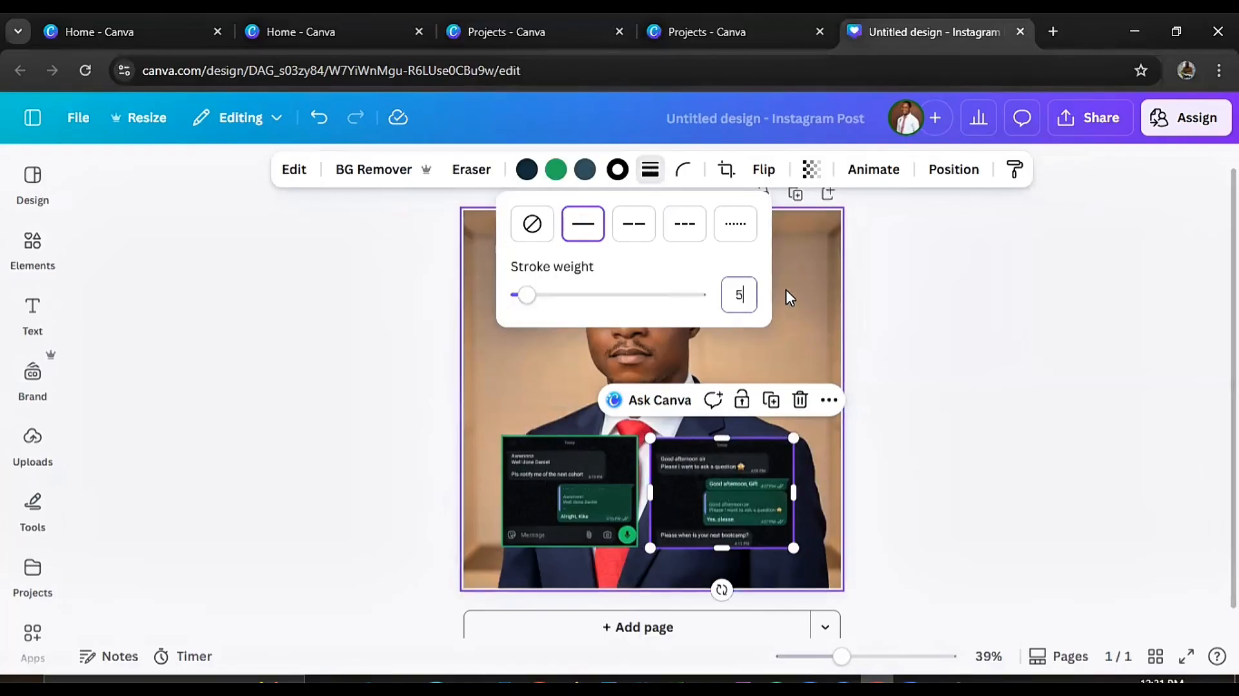
pyautogui.click(804, 298)
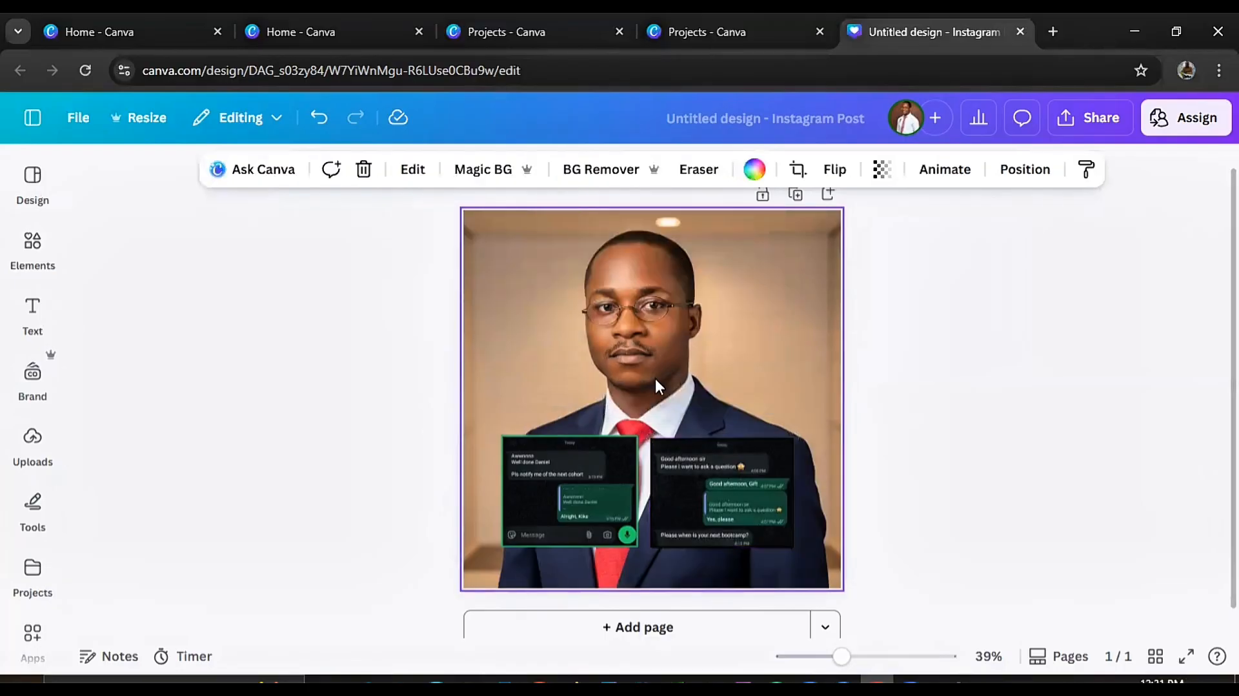
# Colour the right-hand chat screenshot's border with the bright green document colour to match the left-hand one
pyautogui.click(710, 481)
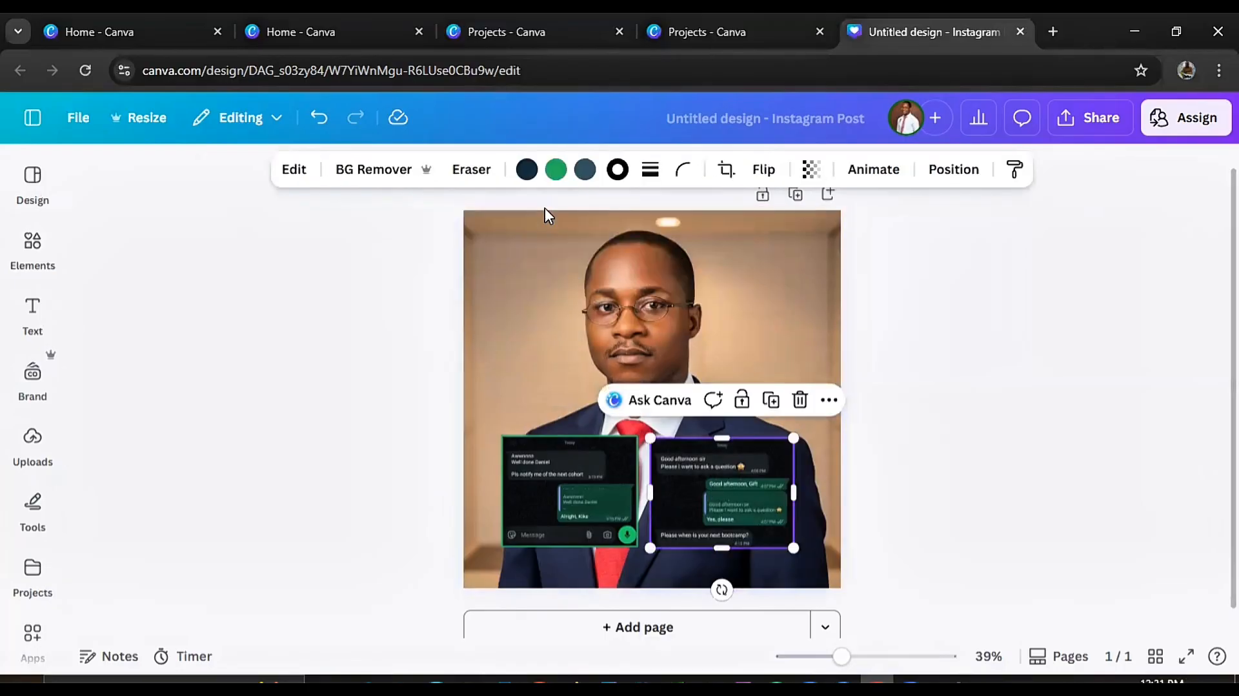
pyautogui.click(617, 172)
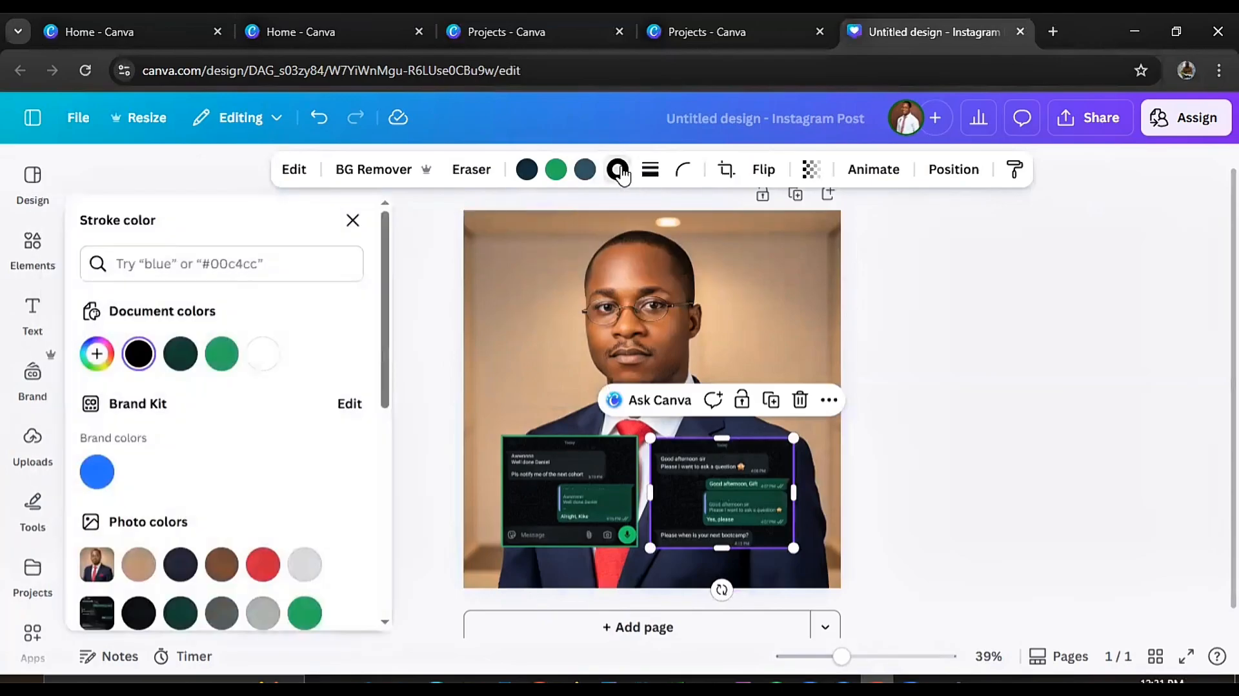
pyautogui.click(220, 362)
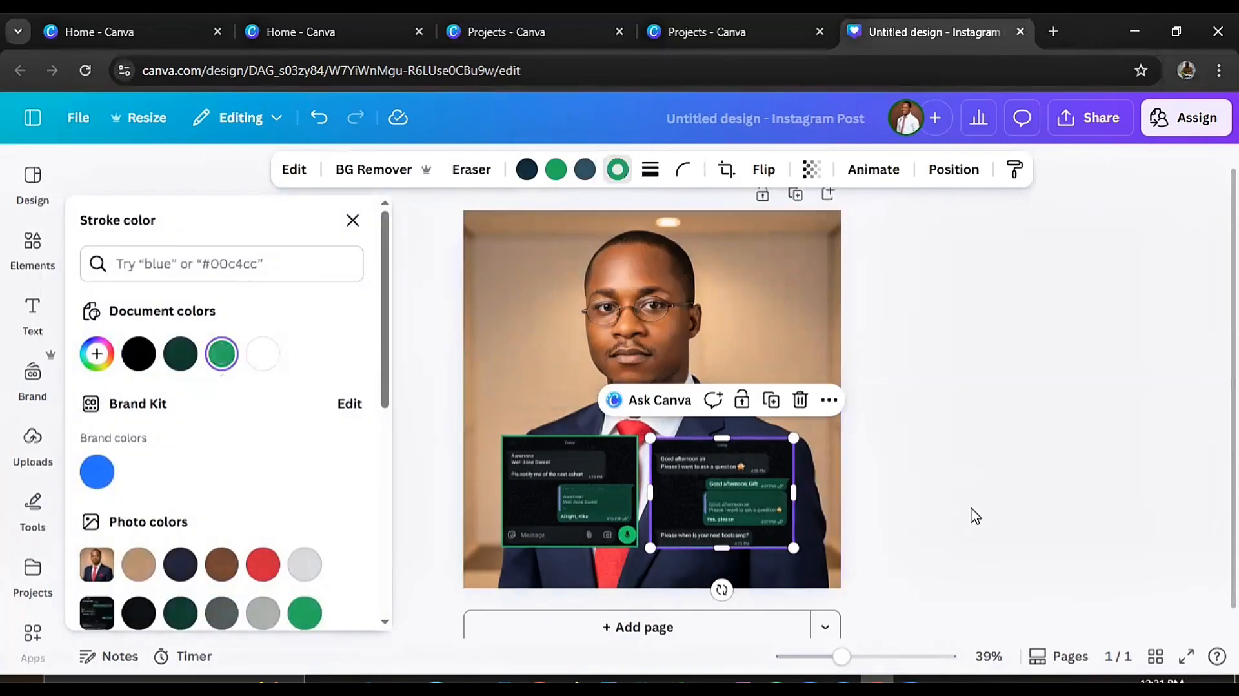
pyautogui.press('Escape')
pyautogui.press('Escape')
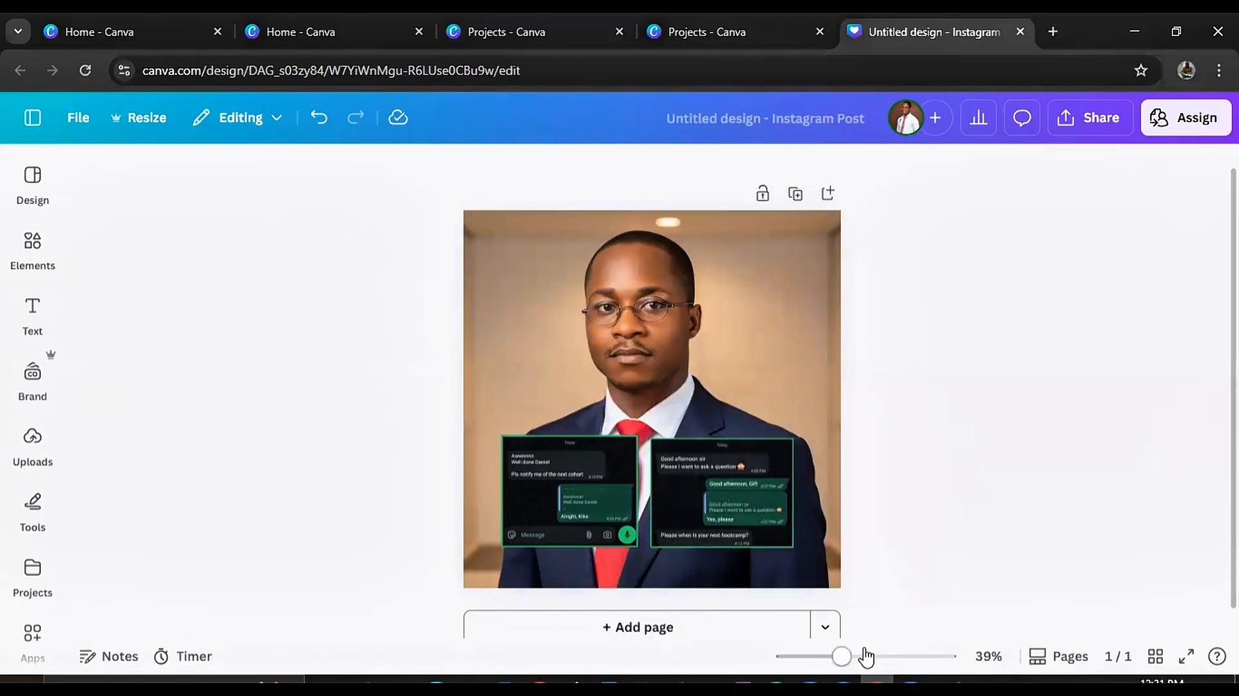
# Search the elements for "arrow" and insert the straight black right-pointing arrow graphic
pyautogui.moveTo(846, 657); pyautogui.dragTo(830, 659)
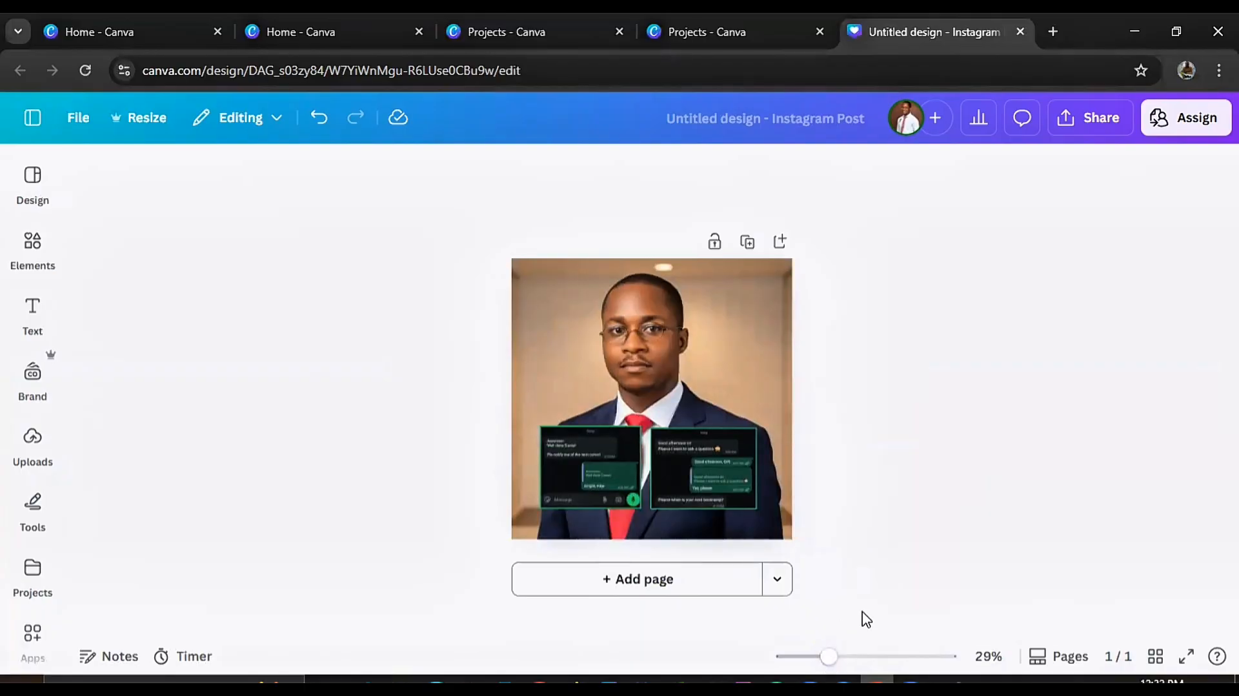
pyautogui.moveTo(832, 659); pyautogui.dragTo(854, 659)
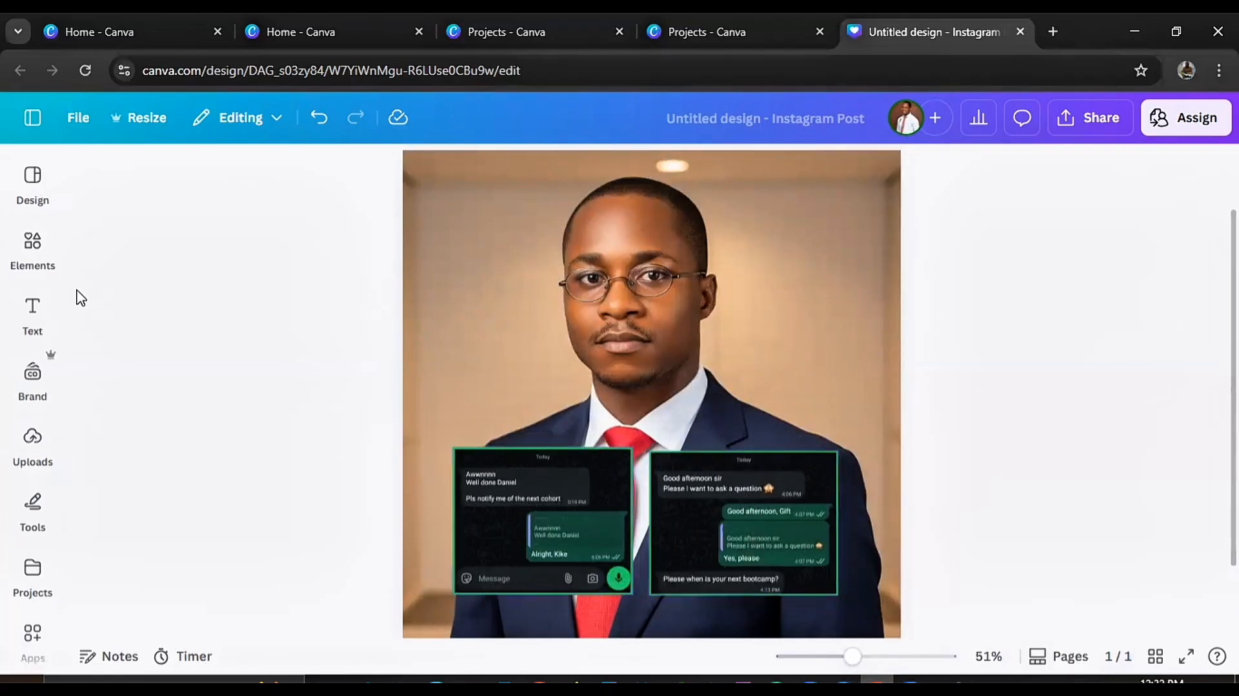
pyautogui.click(33, 249)
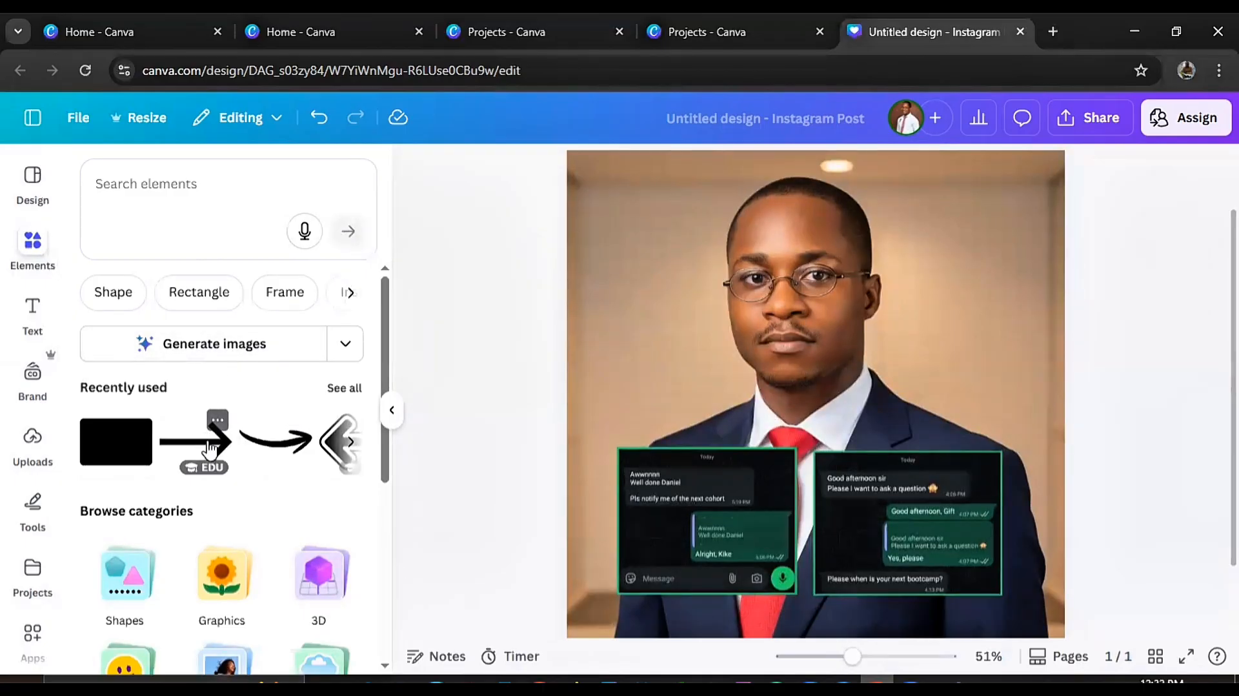
pyautogui.click(194, 189)
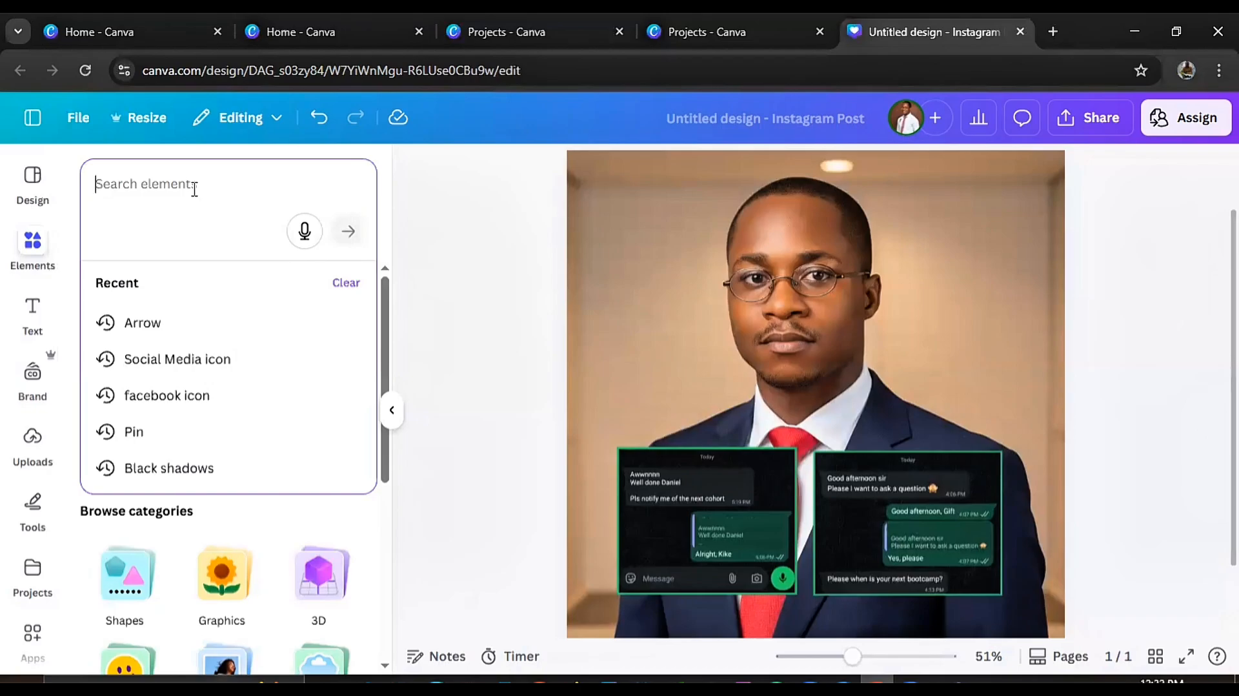
pyautogui.write('arrow')
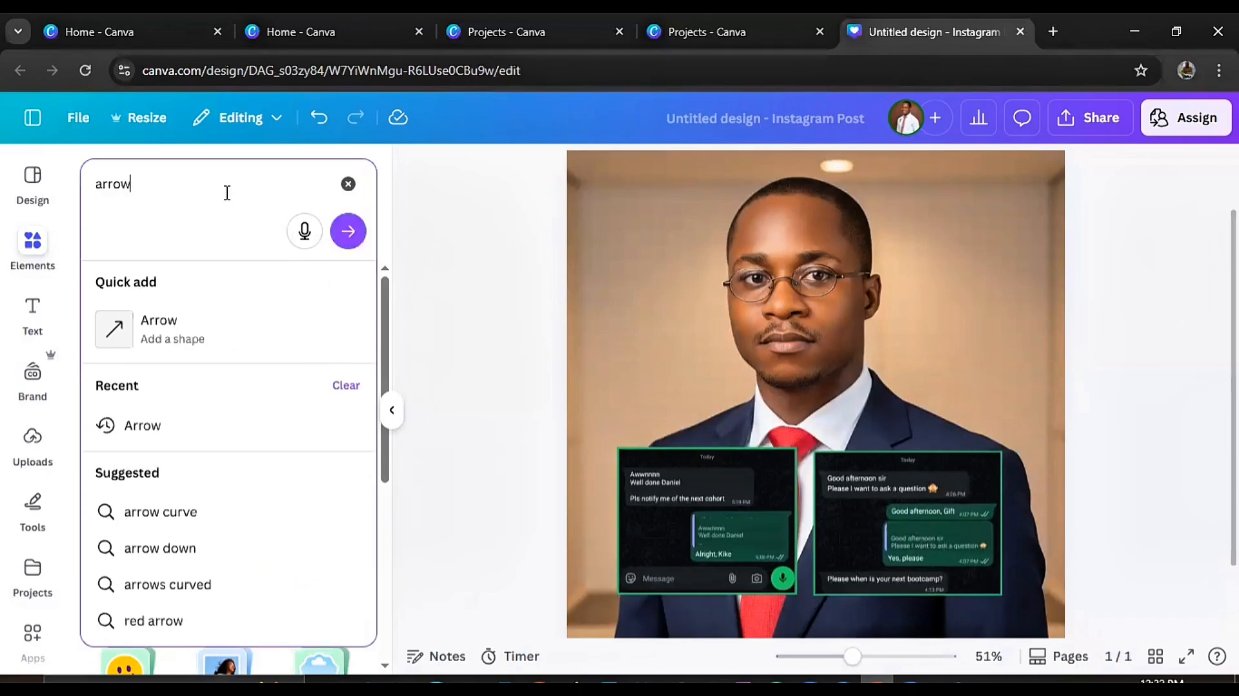
pyautogui.click(348, 230)
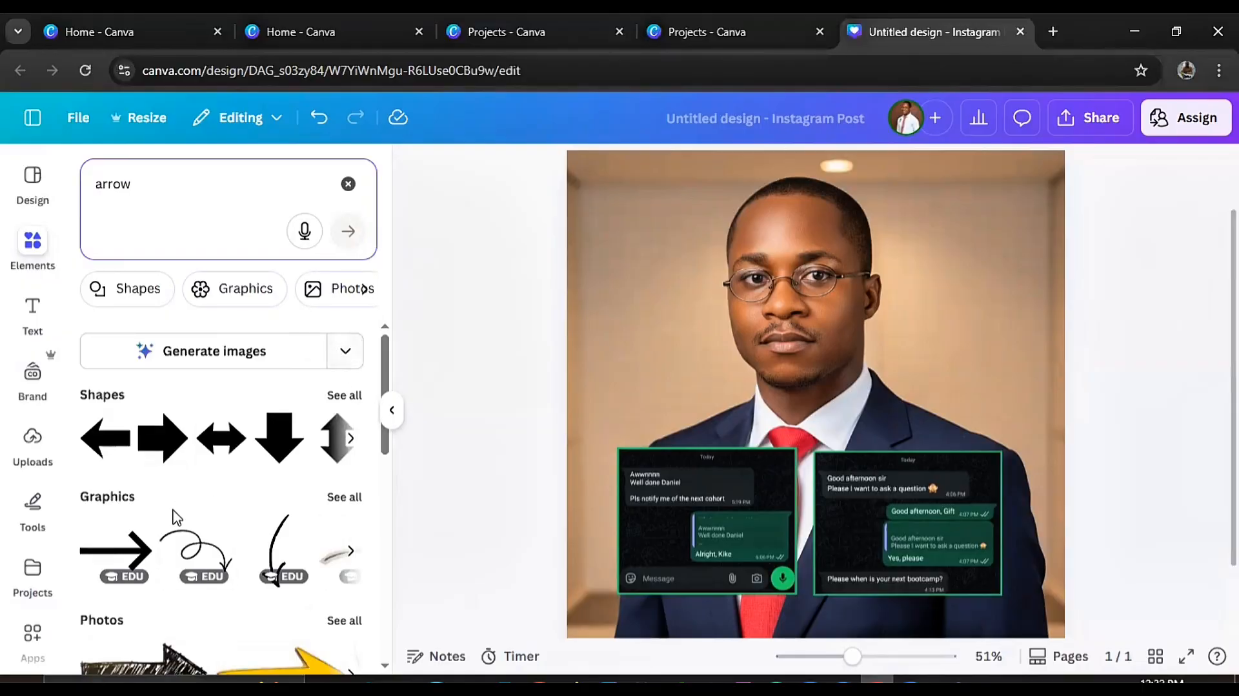
pyautogui.click(115, 547)
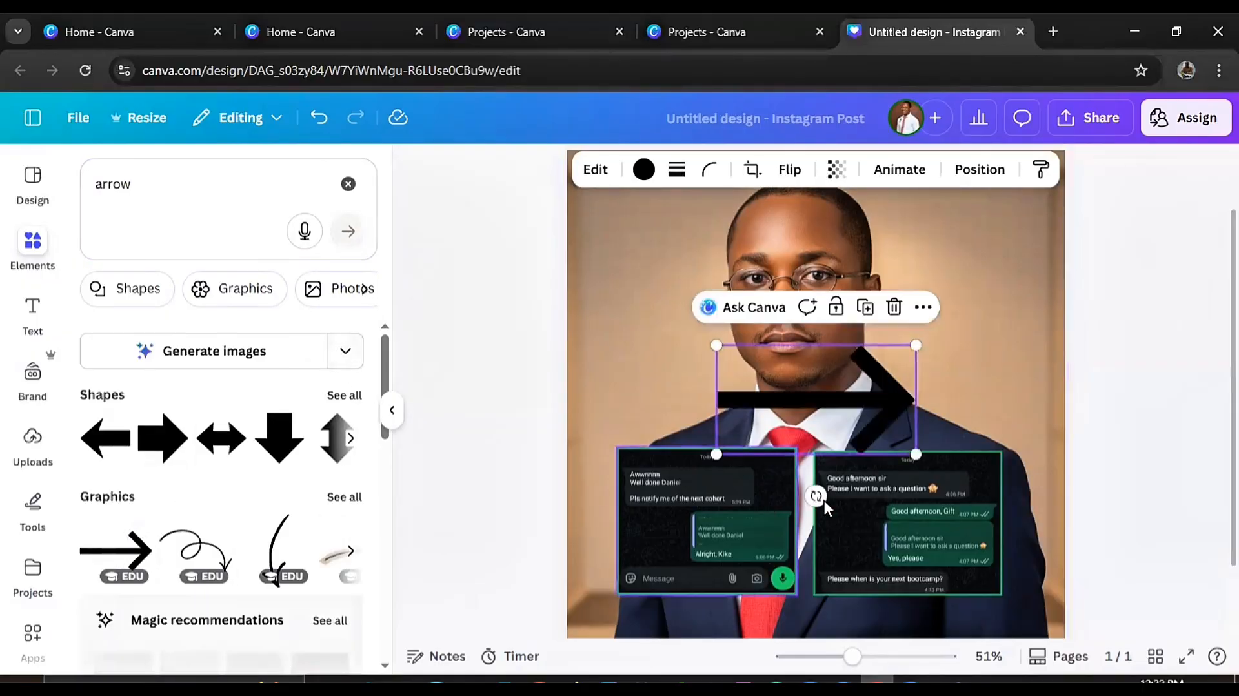
# Shrink the arrow to about a quarter of its width and recolour it with the bright green document colour
pyautogui.moveTo(915, 452); pyautogui.dragTo(772, 375)
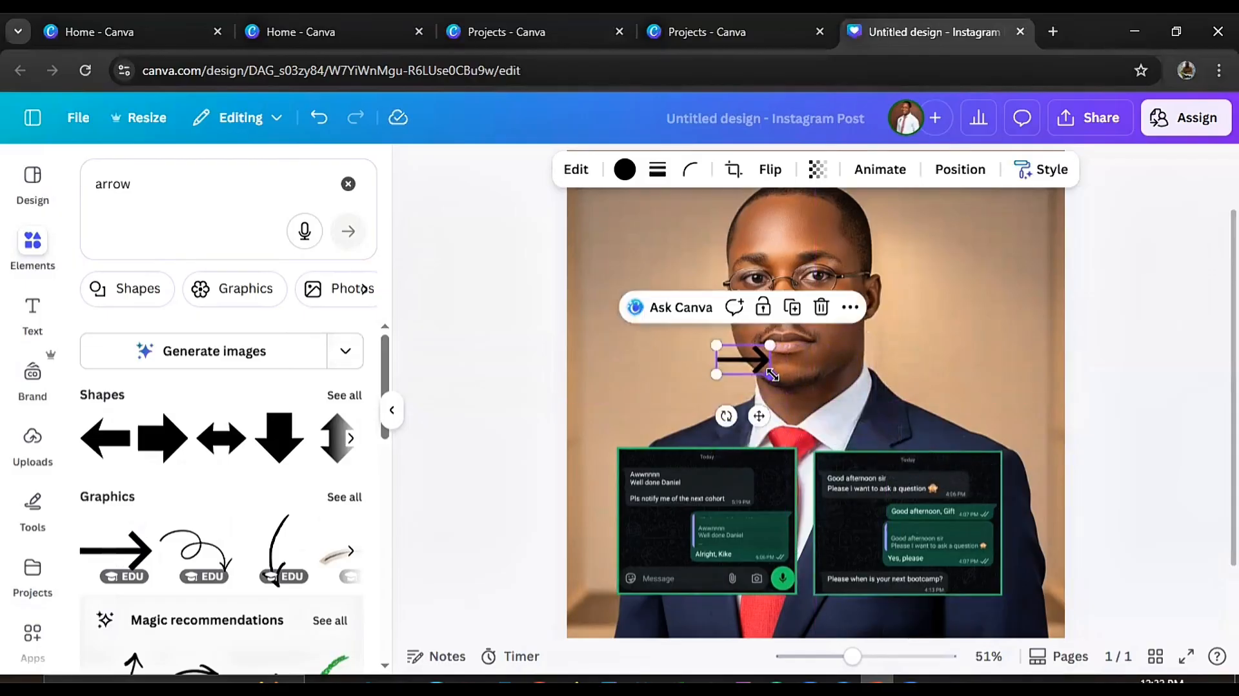
pyautogui.click(625, 170)
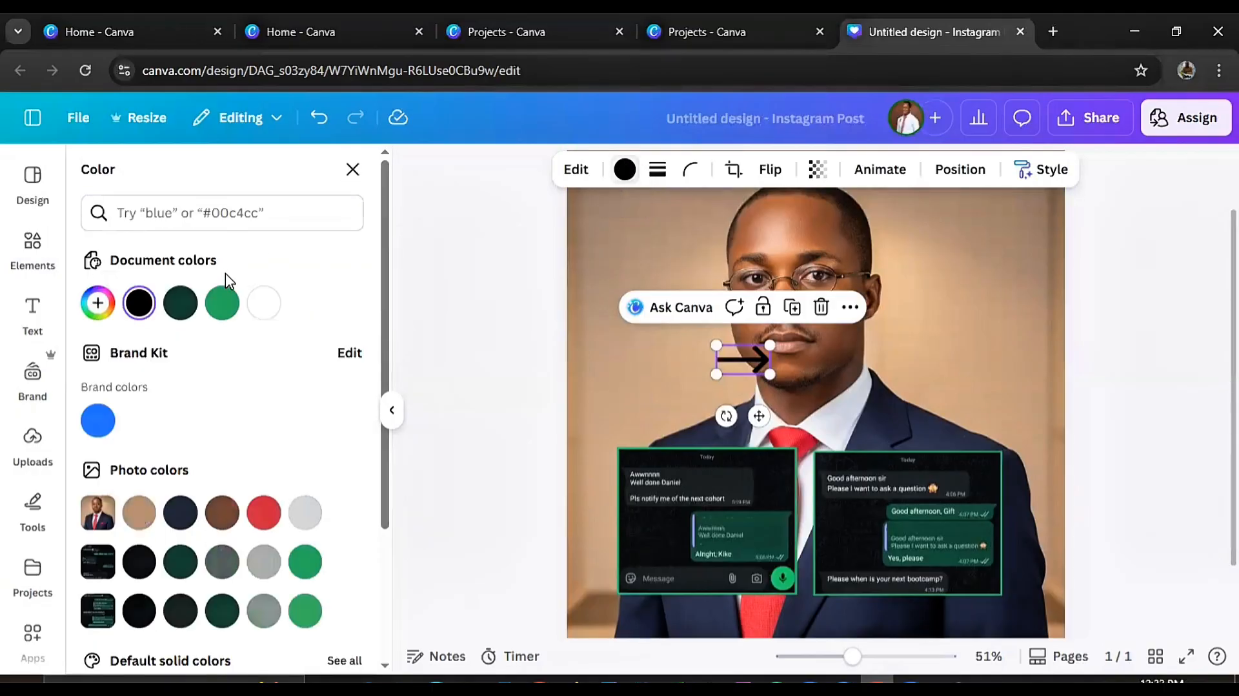
pyautogui.click(223, 303)
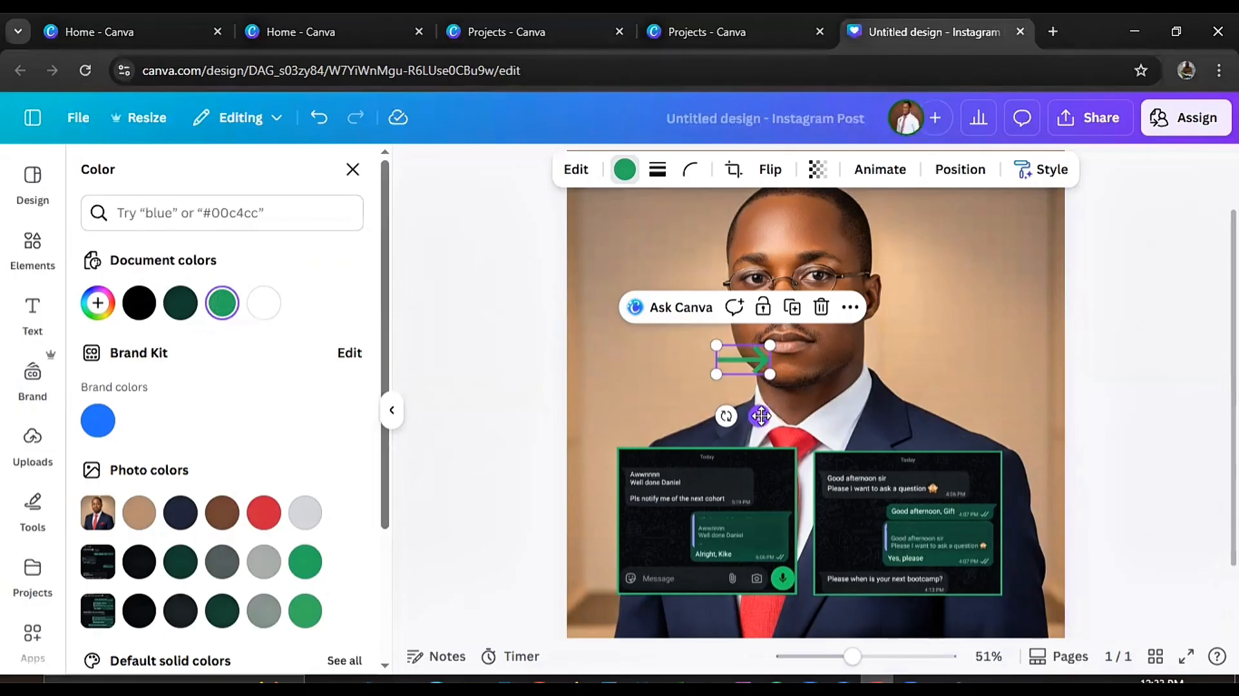
# Shrink the green arrow further and move it to the upper-right area of the right-hand chat screenshot
pyautogui.moveTo(762, 416); pyautogui.dragTo(876, 563)
pyautogui.moveTo(830, 520); pyautogui.dragTo(850, 510)
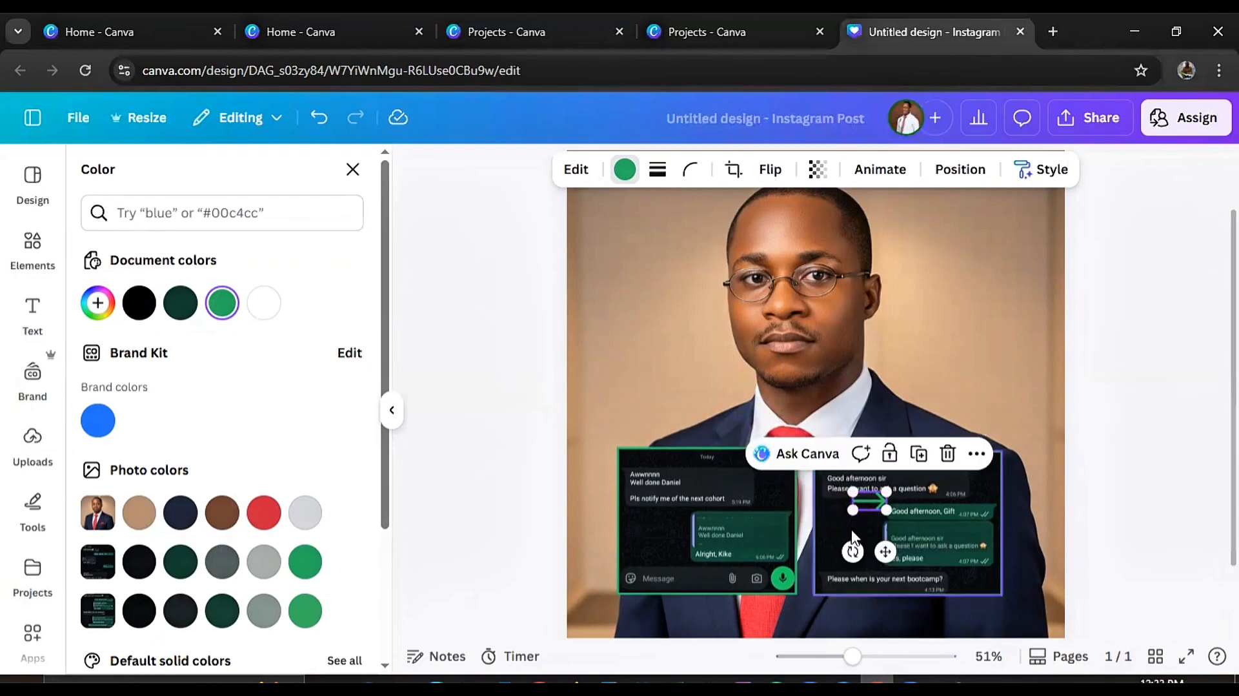
pyautogui.moveTo(883, 550); pyautogui.dragTo(979, 519)
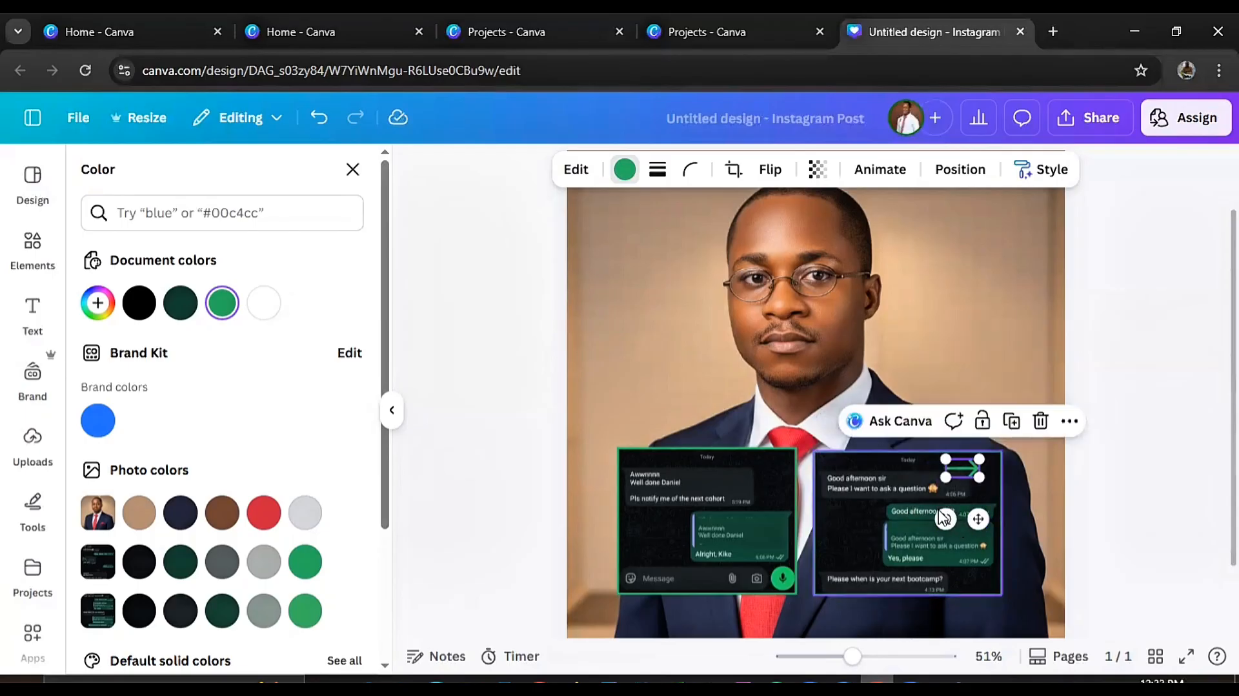
# Rotate the green arrow to point diagonally down-left at the first message's emoji and nudge it slightly up
pyautogui.moveTo(934, 516); pyautogui.dragTo(945, 476)
pyautogui.click(961, 499)
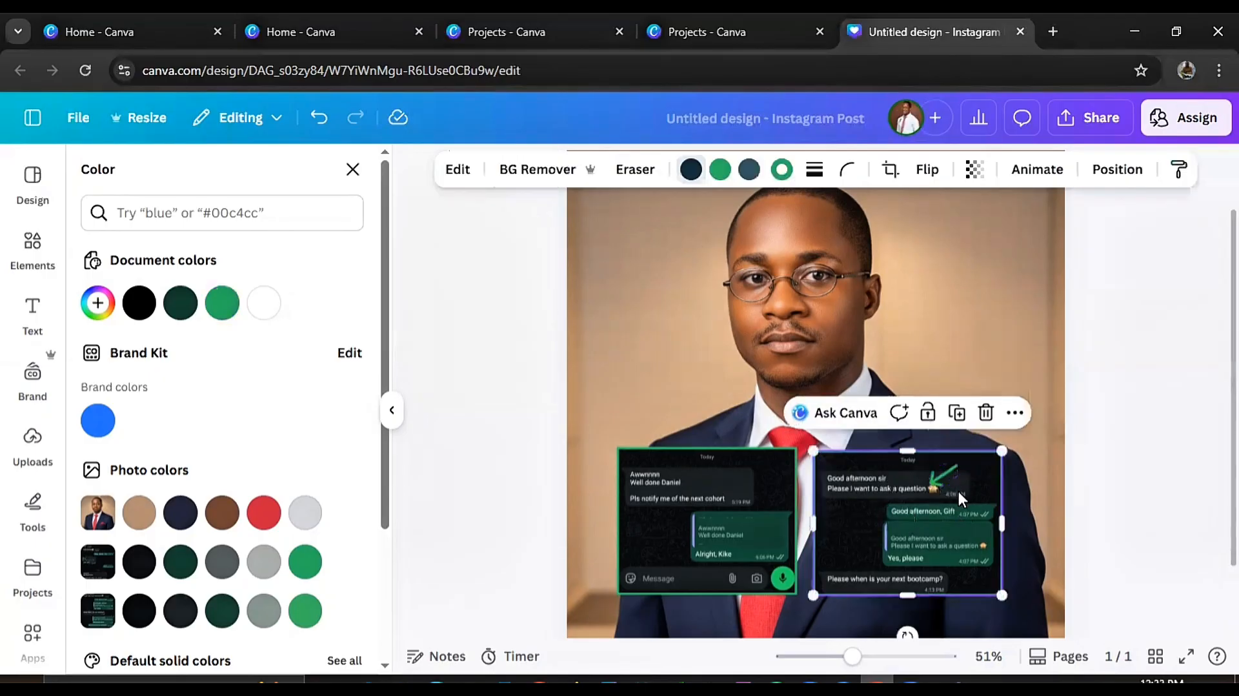
pyautogui.click(943, 472)
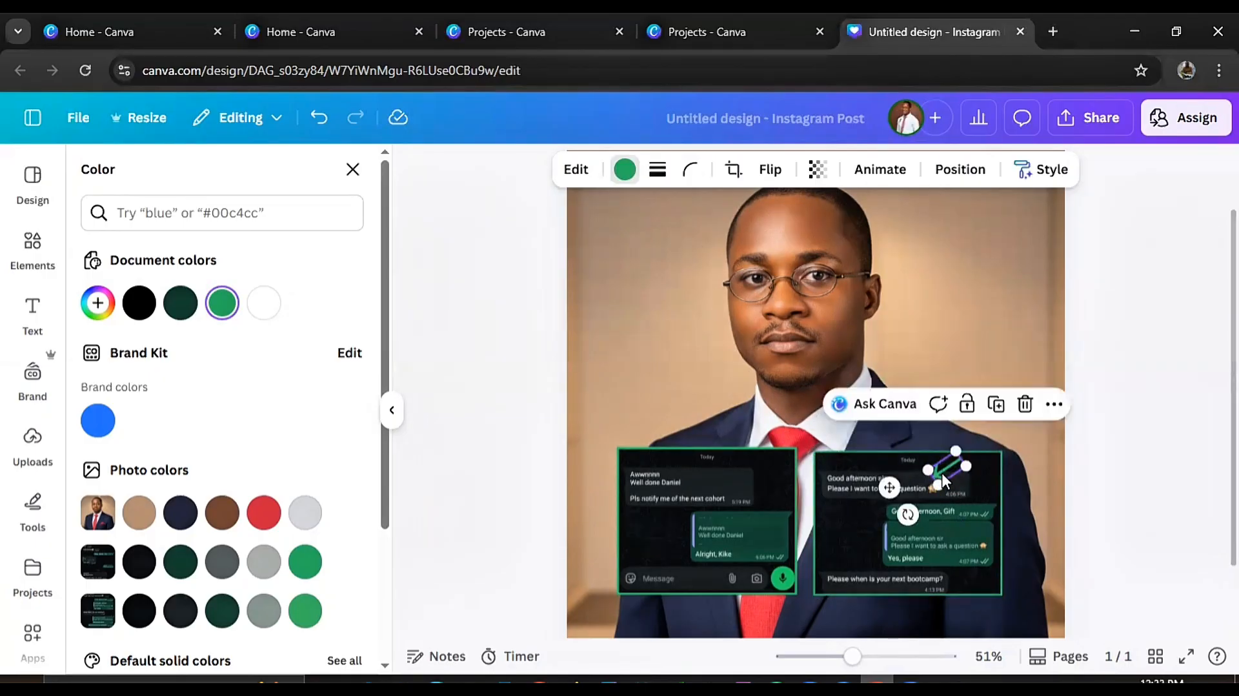
pyautogui.click(967, 515)
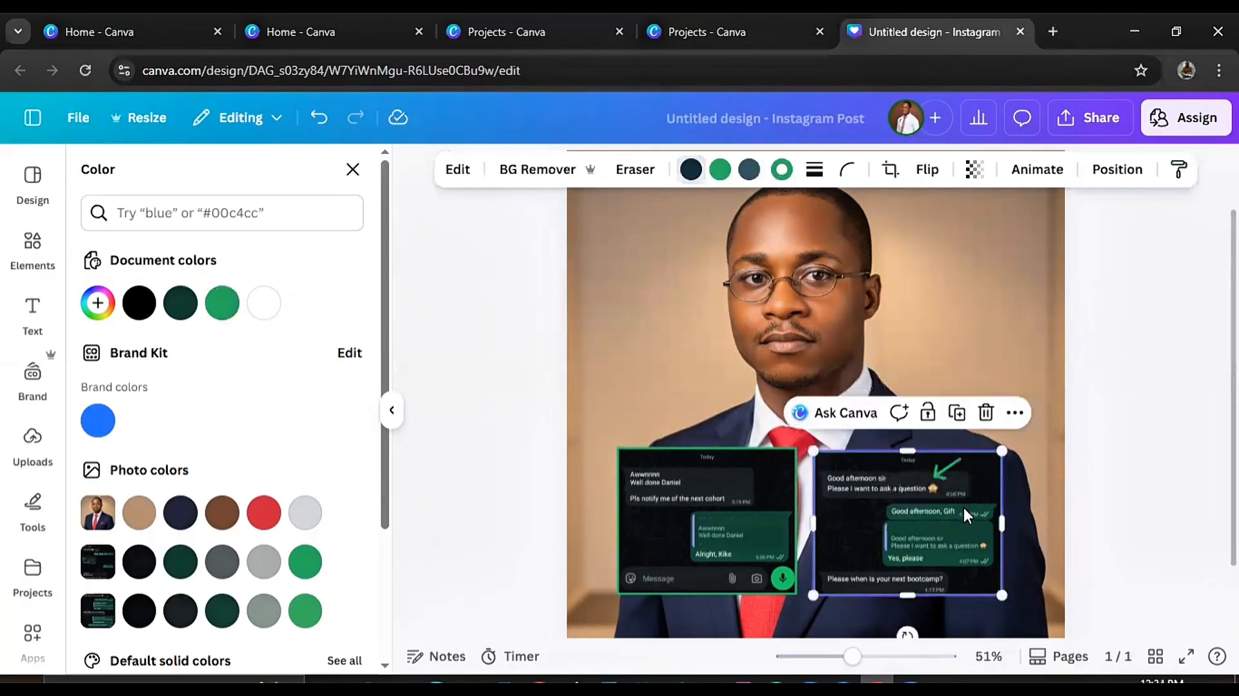
pyautogui.click(947, 473)
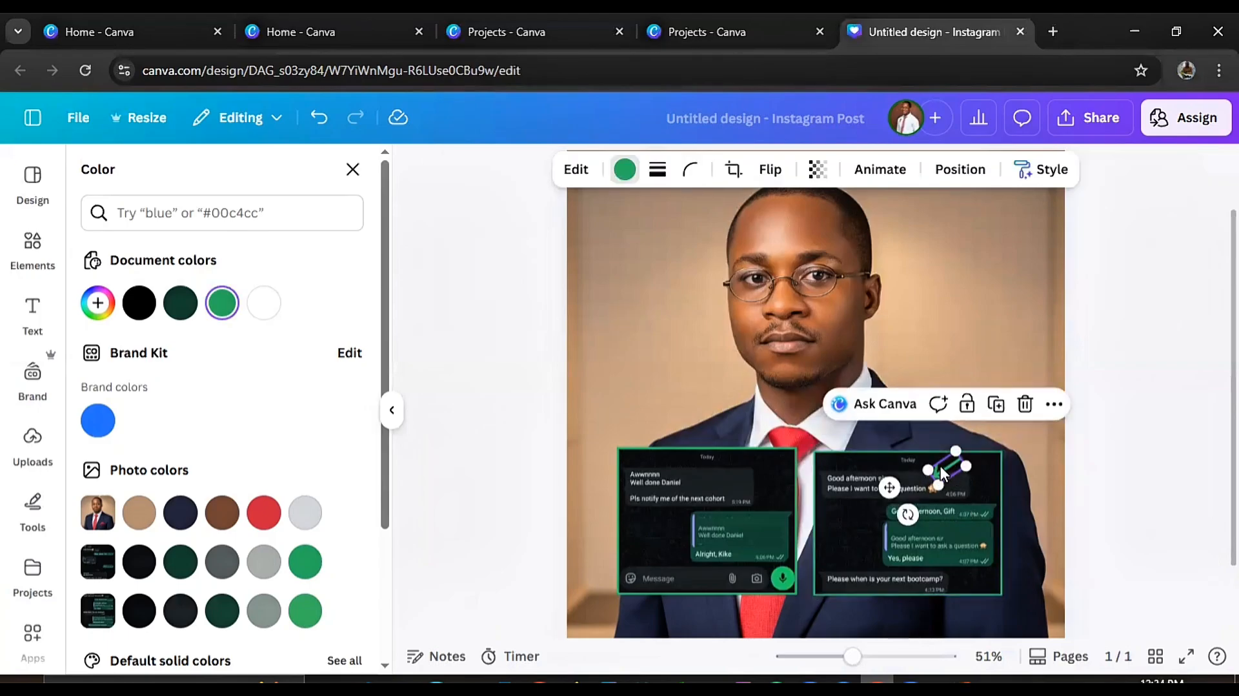
# Nudge the green arrow slightly left above the first message in the right-hand chat screenshot
pyautogui.moveTo(943, 474); pyautogui.dragTo(940, 467)
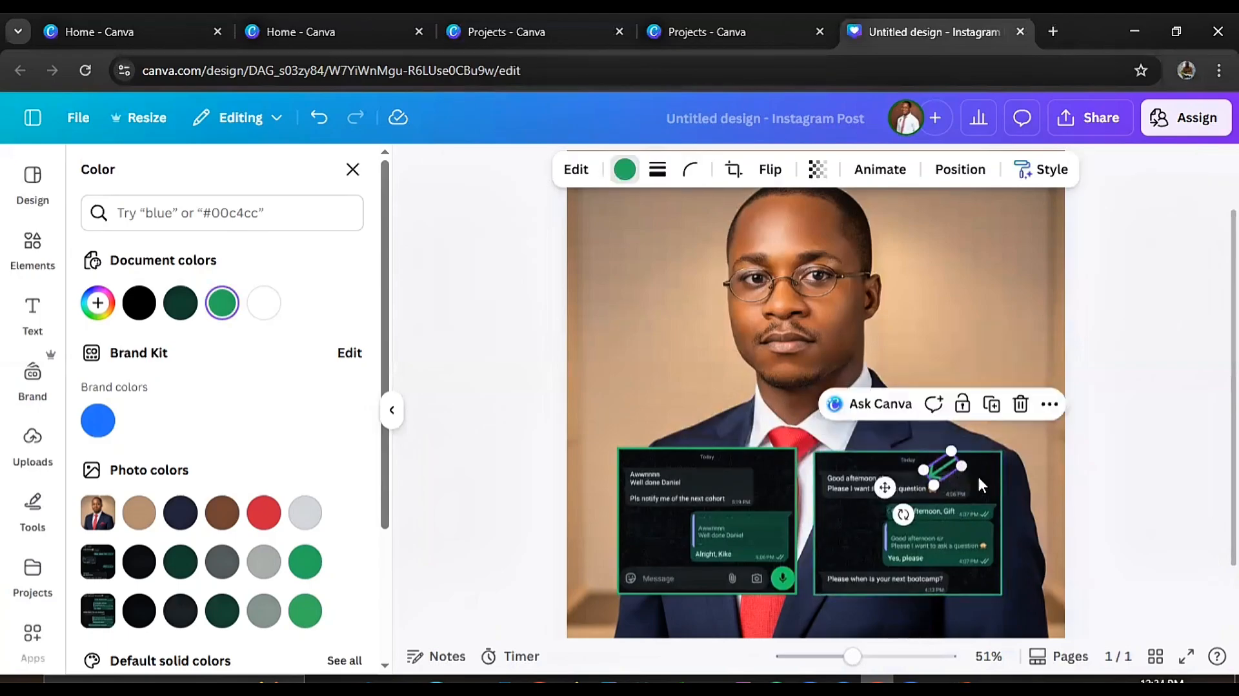
pyautogui.click(940, 468)
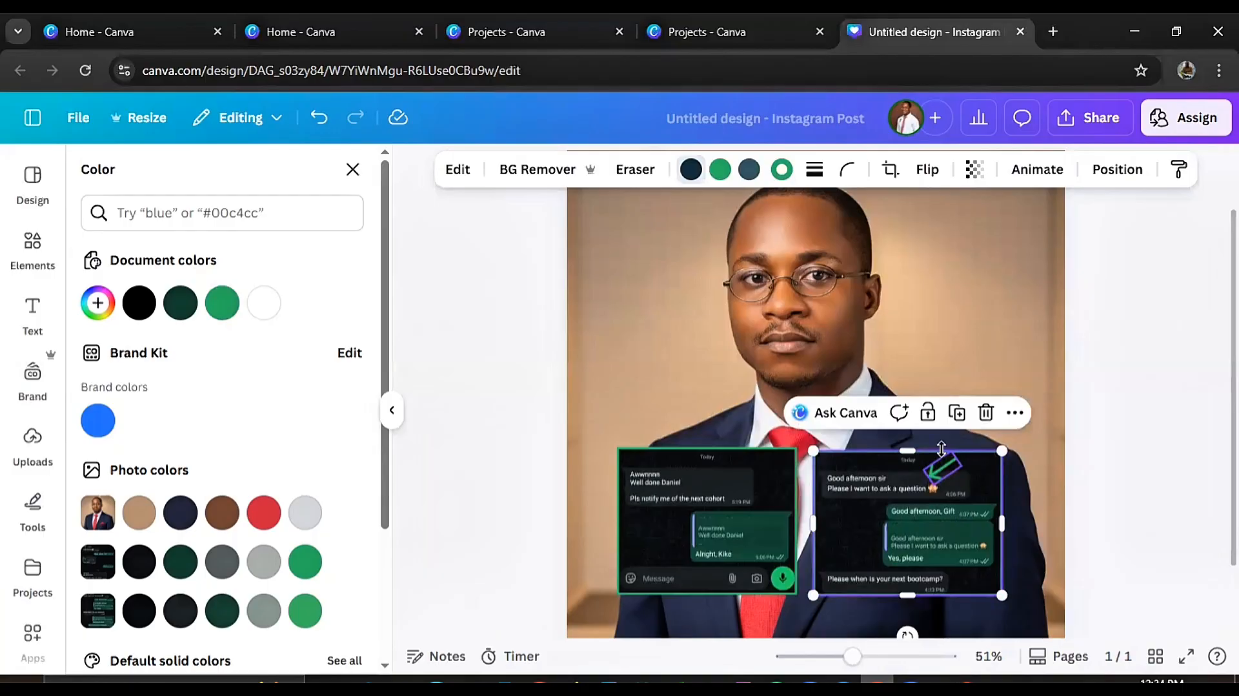
pyautogui.click(957, 414)
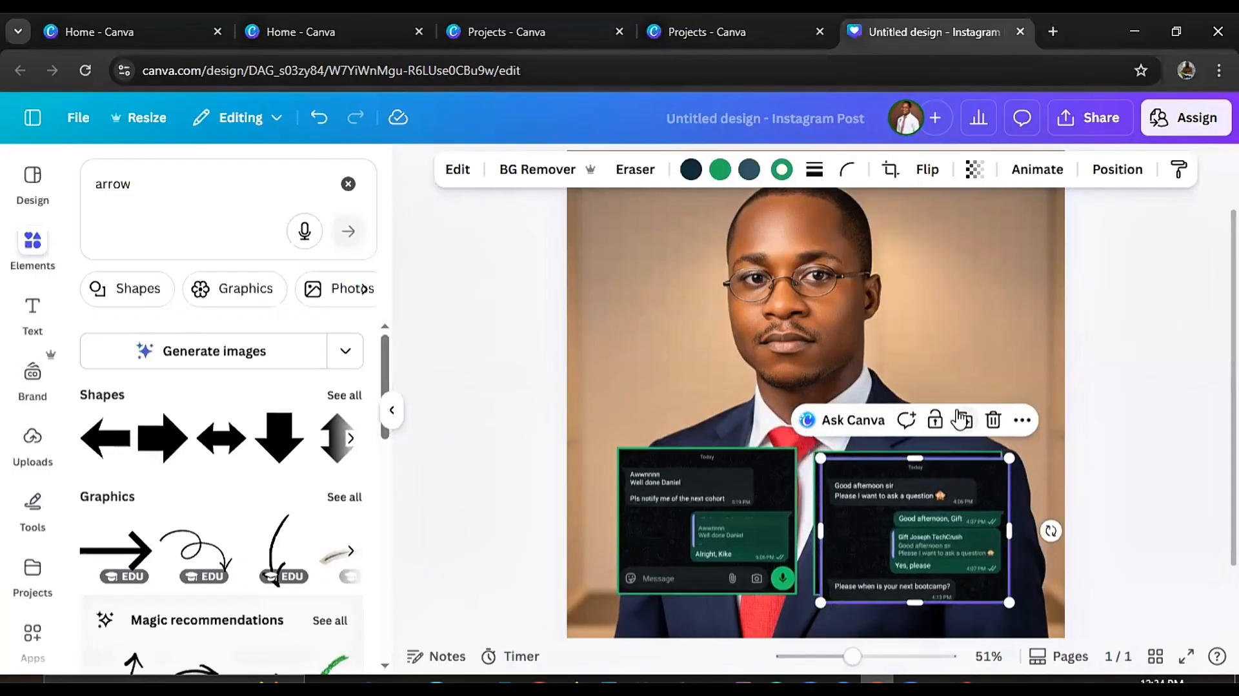
pyautogui.hotkey('ctrl', 'z')
# Duplicate the green arrow and place the copy on the left-hand chat screenshot, rotated to point up-left at the "next cohort" message
pyautogui.click(944, 470)
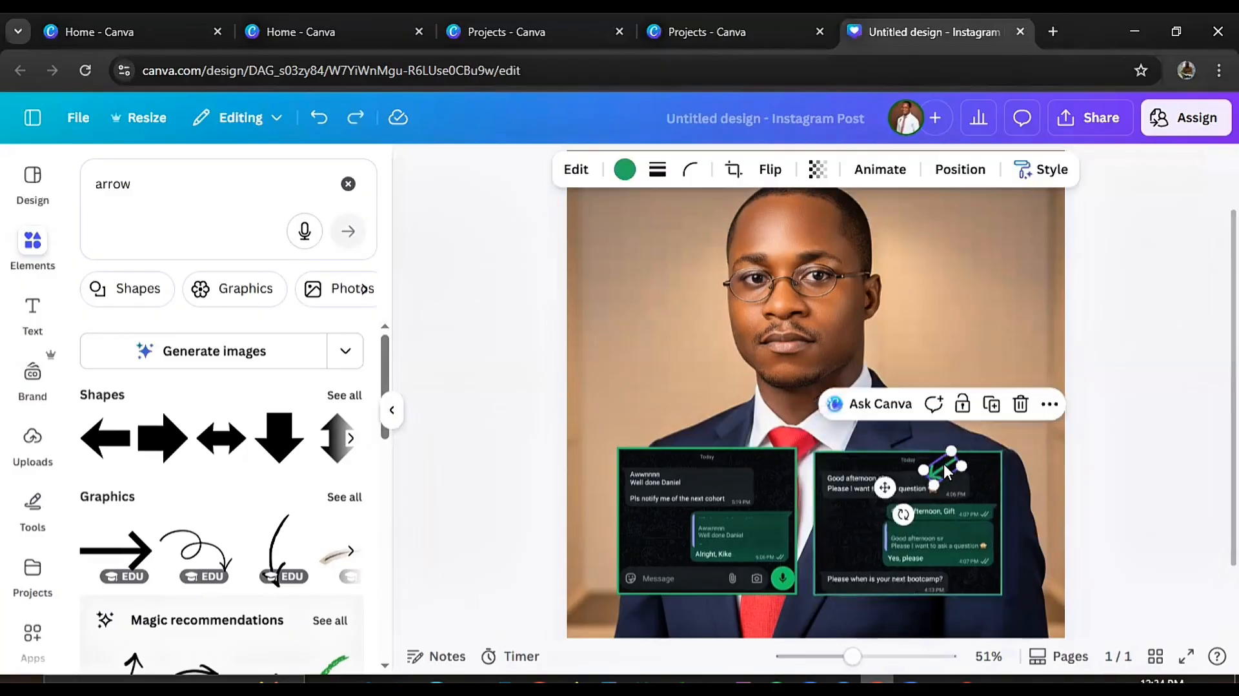
pyautogui.click(992, 404)
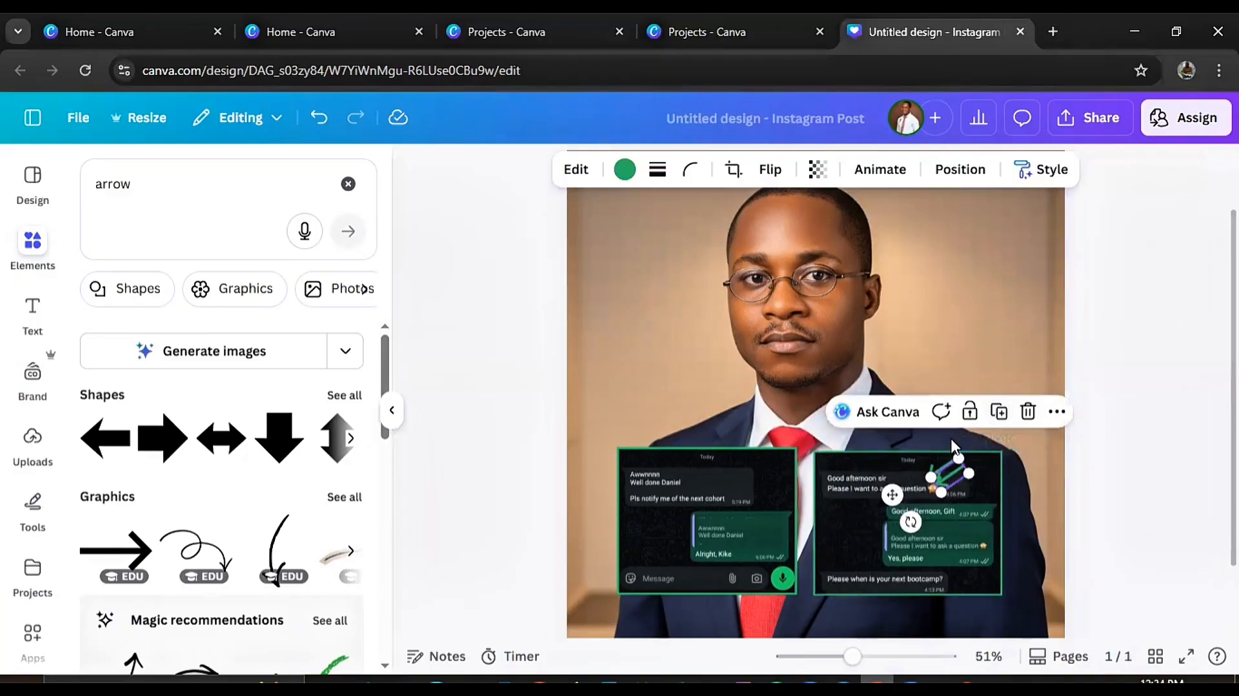
pyautogui.moveTo(891, 494); pyautogui.dragTo(737, 509)
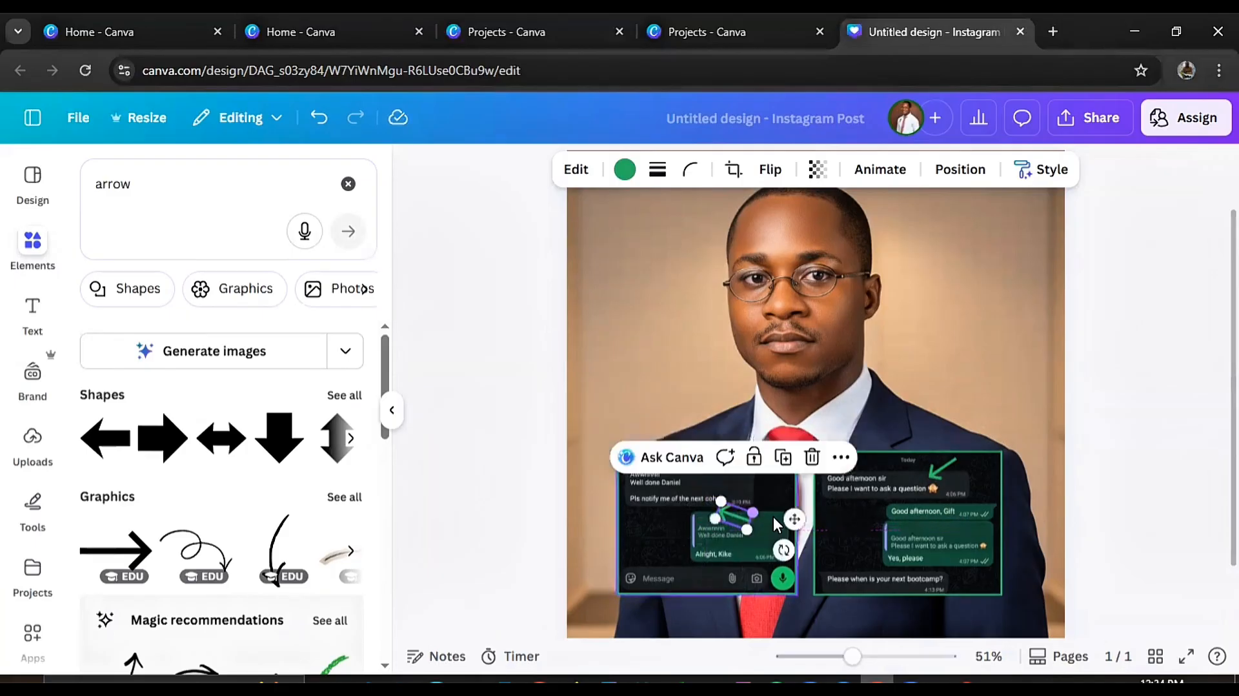
pyautogui.moveTo(783, 547); pyautogui.dragTo(764, 544)
pyautogui.moveTo(768, 543); pyautogui.dragTo(770, 555)
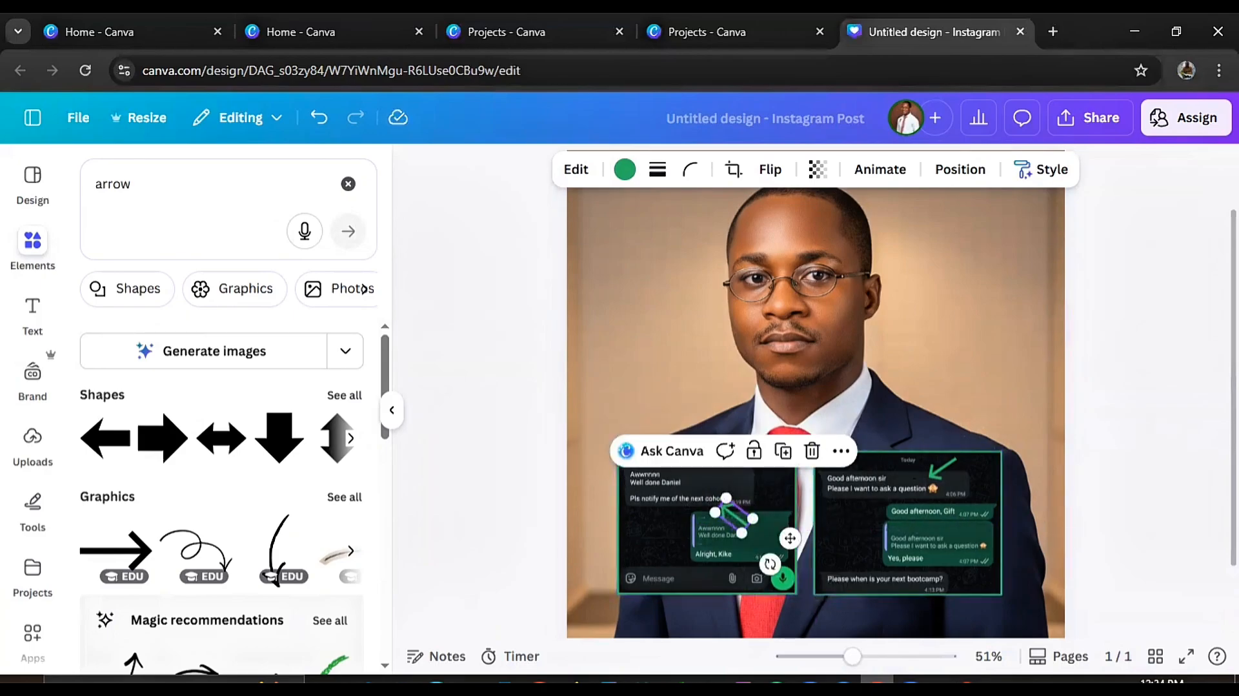
pyautogui.press('Escape')
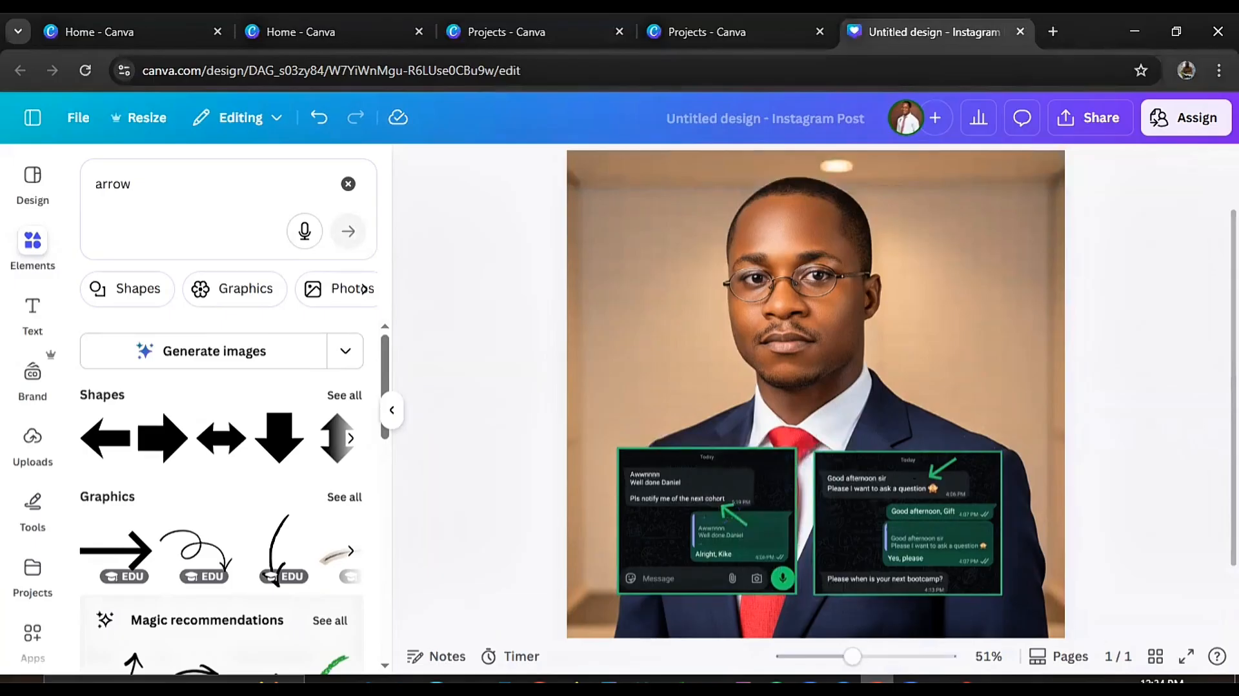
pyautogui.click(704, 516)
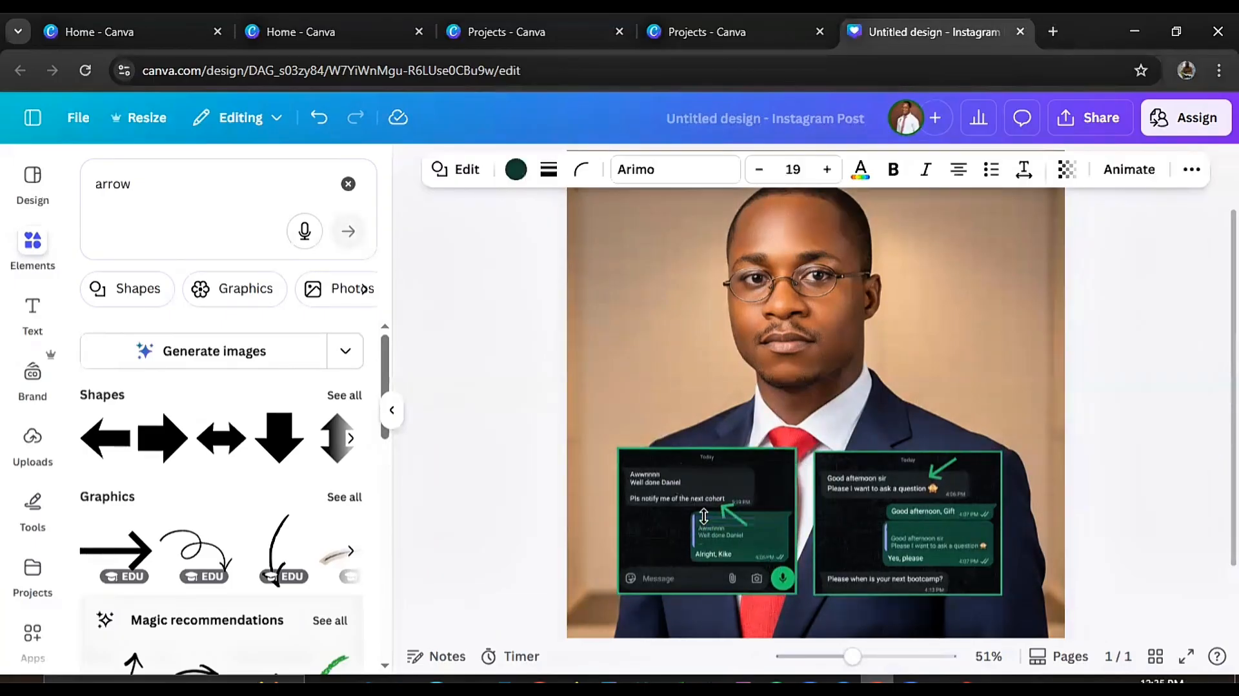
pyautogui.click(688, 343)
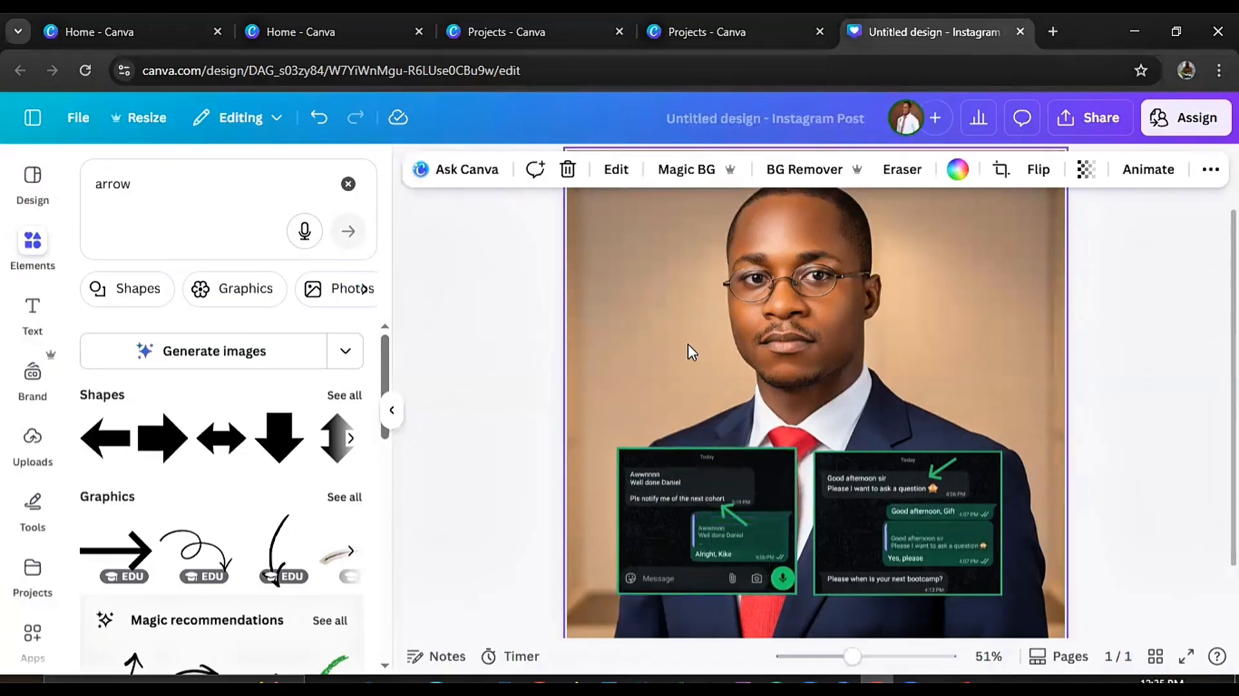
pyautogui.click(1078, 442)
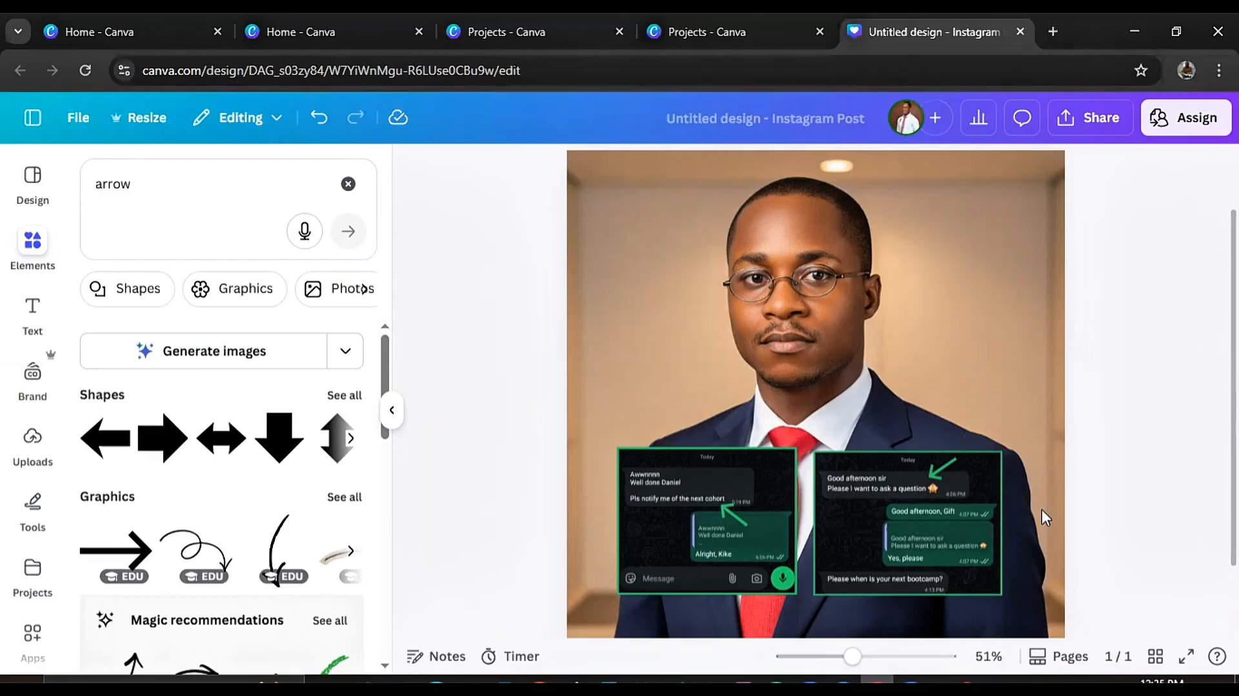
pyautogui.moveTo(852, 657); pyautogui.dragTo(837, 657)
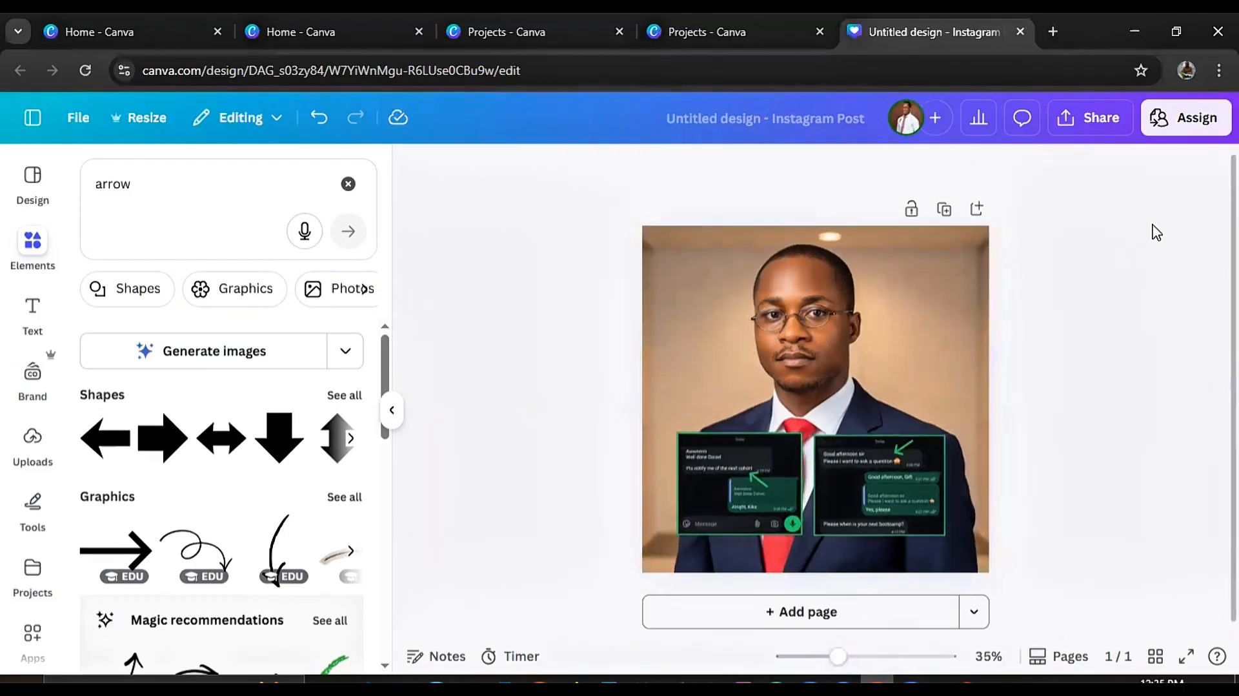
# Check the available file types in the design's download settings, then close them without downloading
pyautogui.click(1095, 118)
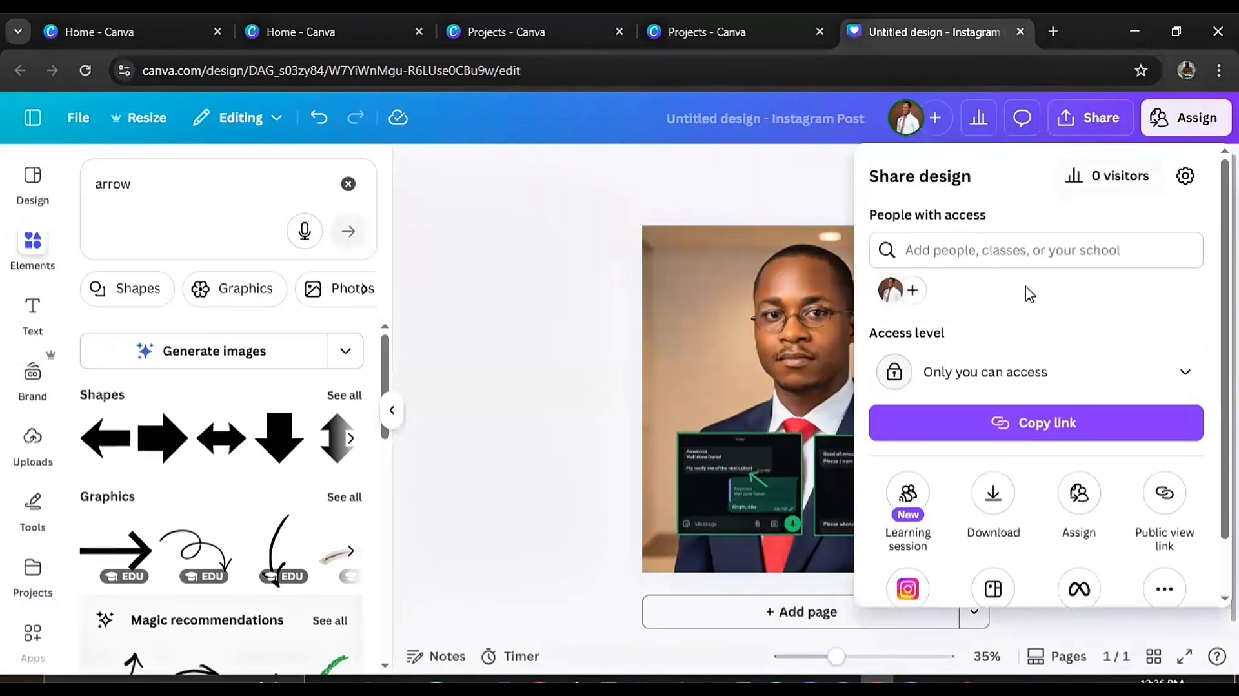
pyautogui.click(998, 504)
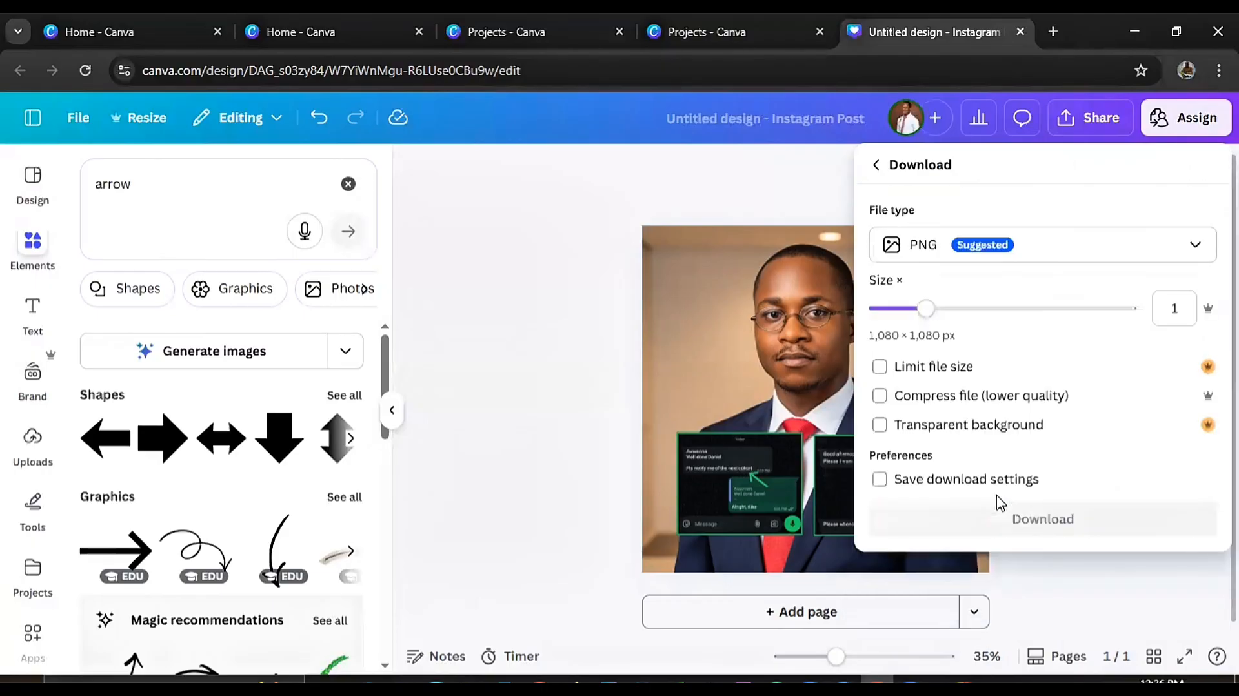
pyautogui.click(1196, 247)
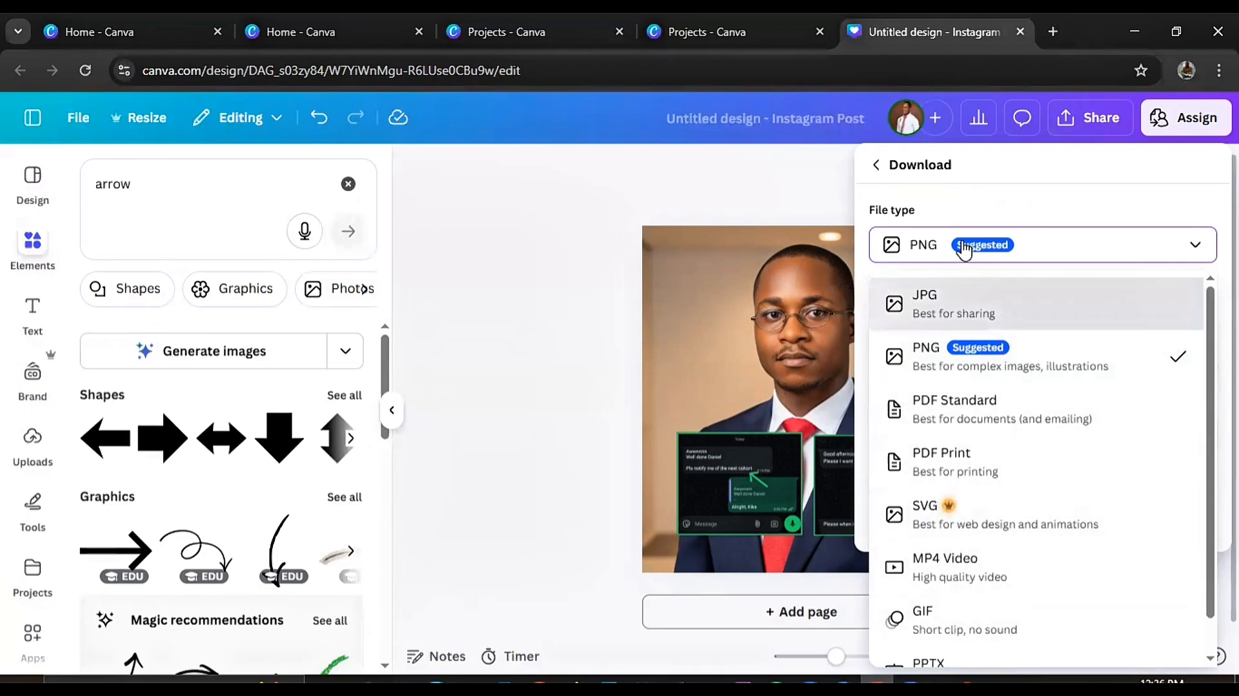
pyautogui.click(733, 171)
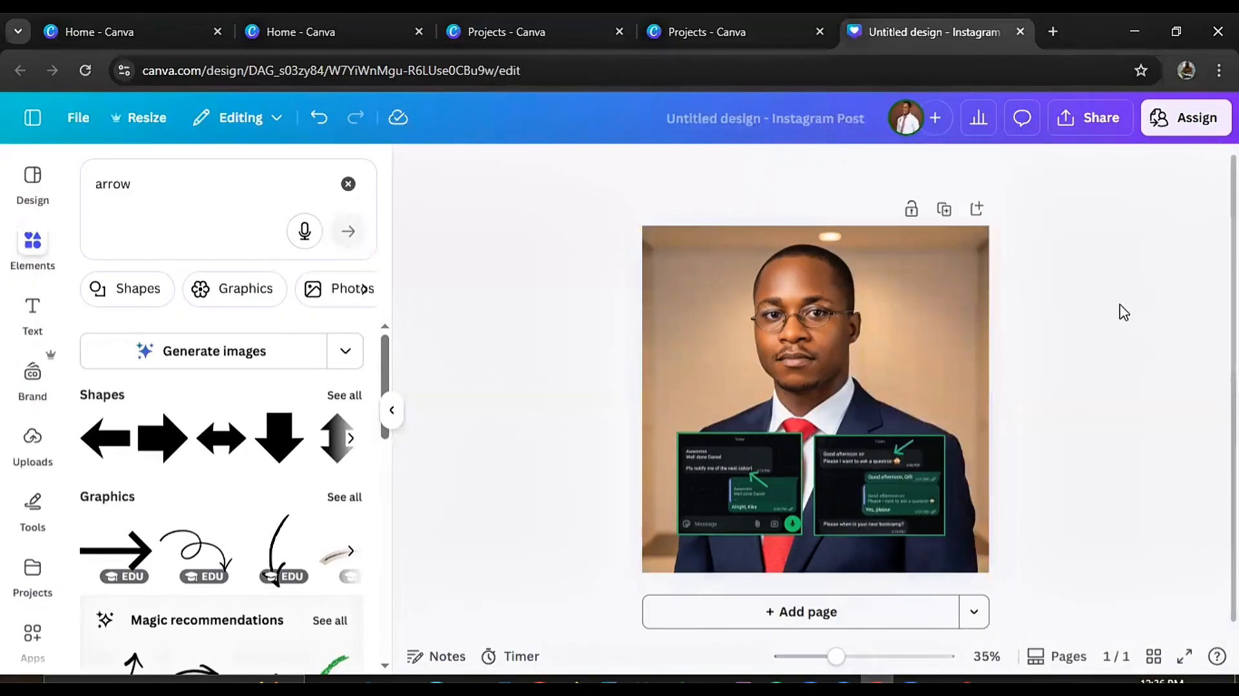
# Rename the untitled design as "Review"
pyautogui.click(798, 118)
pyautogui.press('BackSpace')
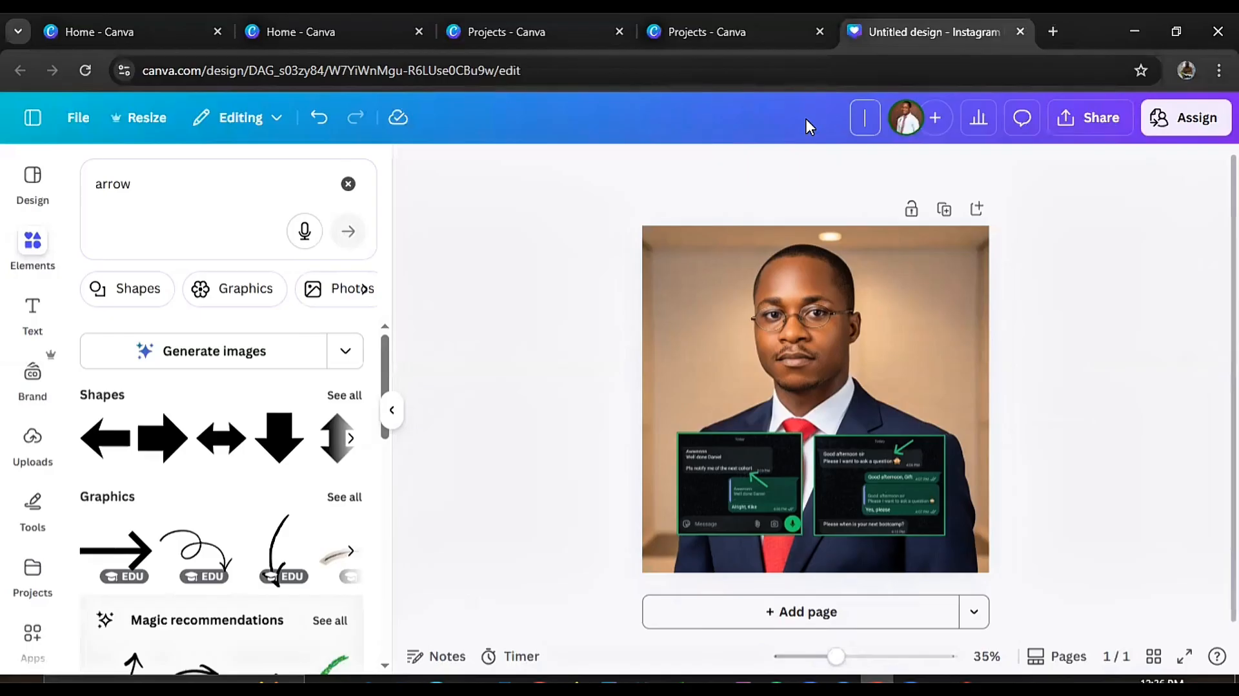
pyautogui.write('Review')
pyautogui.click(1073, 321)
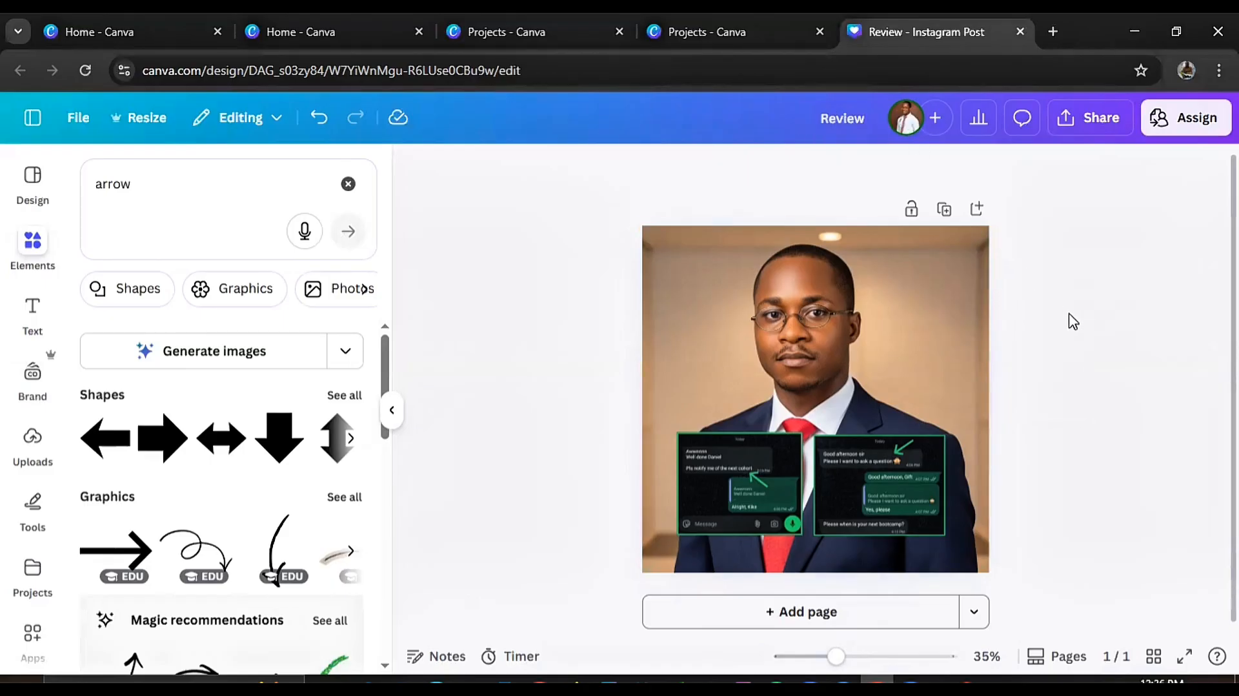